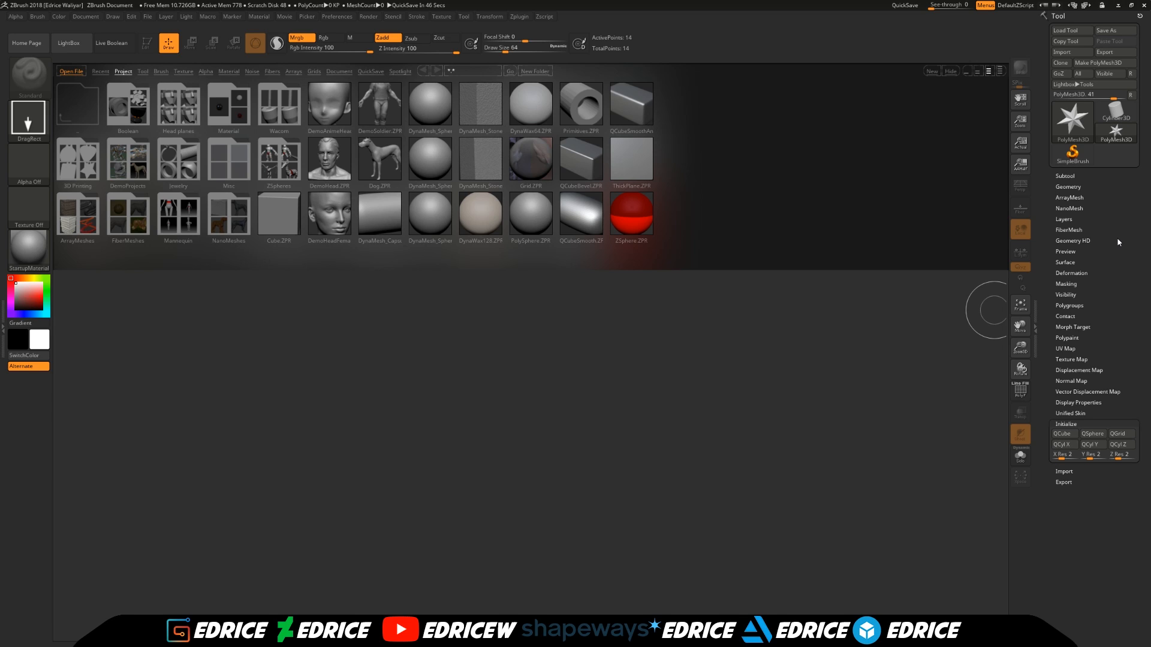
Step: Open the Cube project and show the cube straight from the front with perspective turned off
double_click(283, 221)
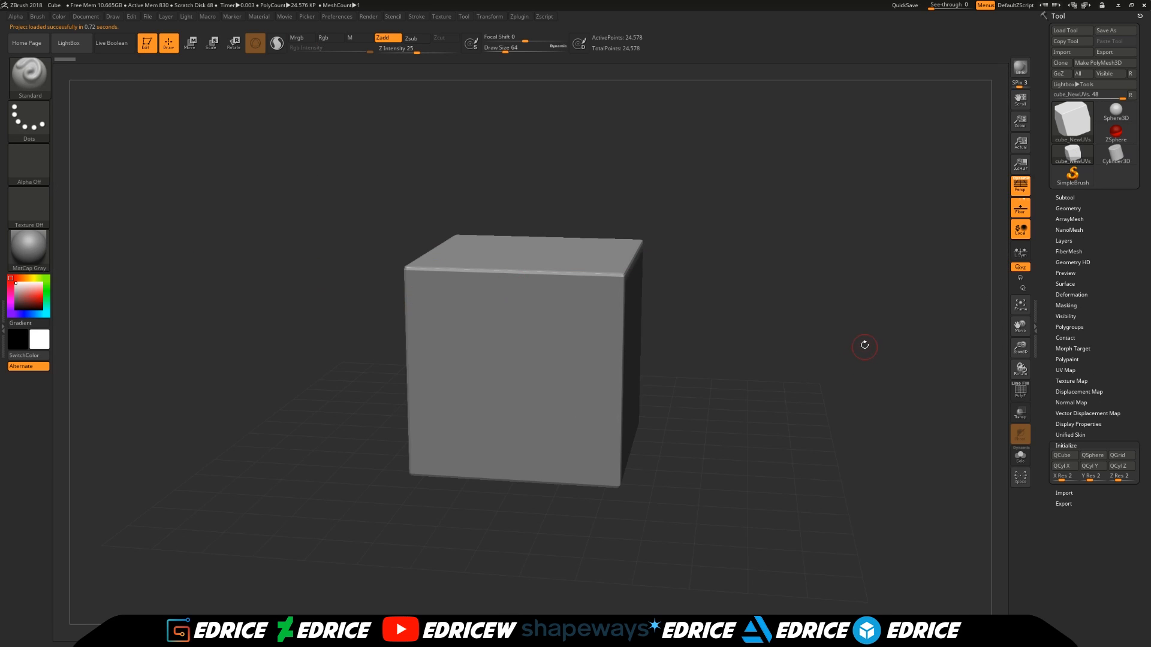
mouse_move(864, 345)
left_mouse_down()
mouse_move(863, 270)
mouse_move(856, 326)
left_mouse_up()
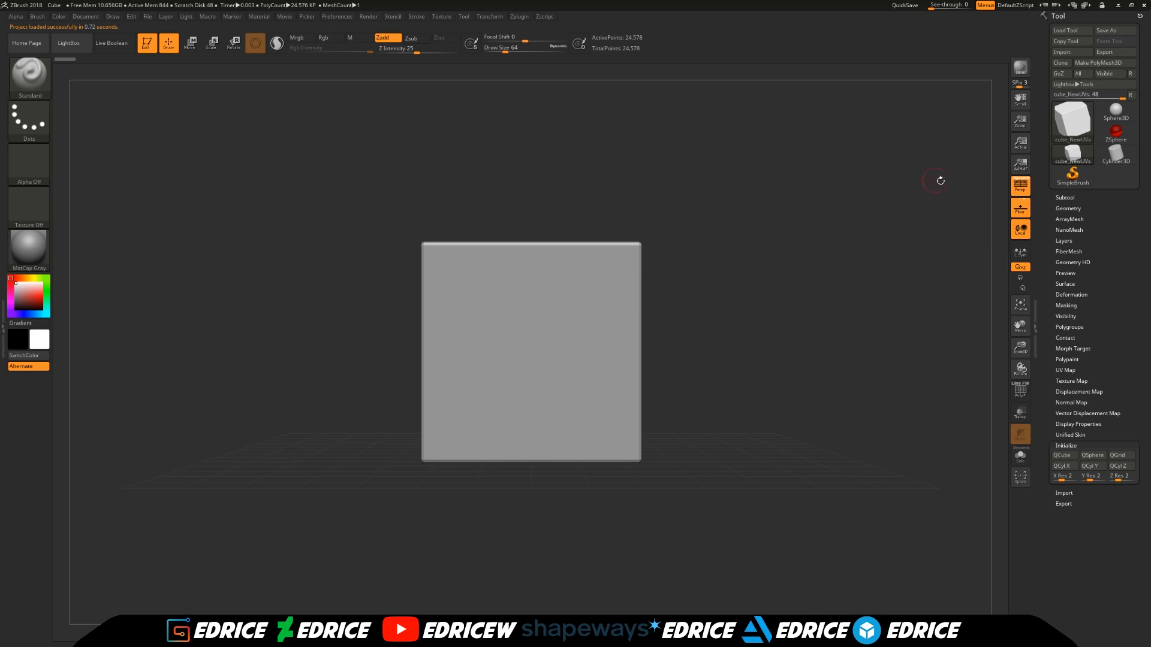
left_click(1020, 185)
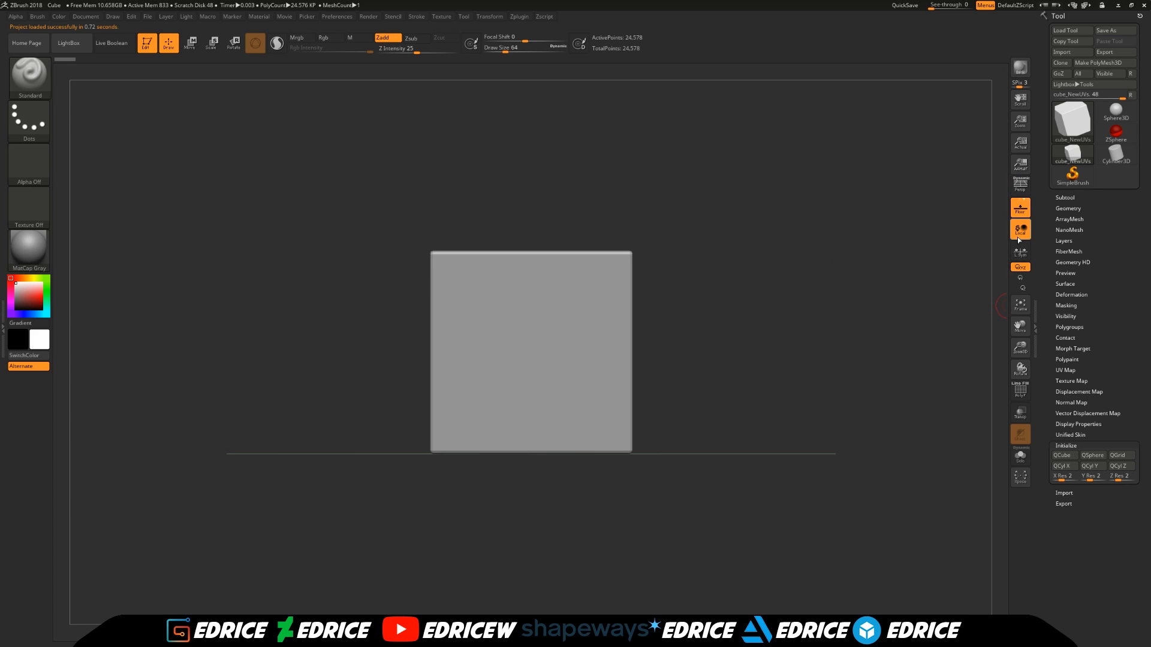
left_click_drag(1021, 347, 983, 375)
left_click_drag(1020, 326, 867, 349)
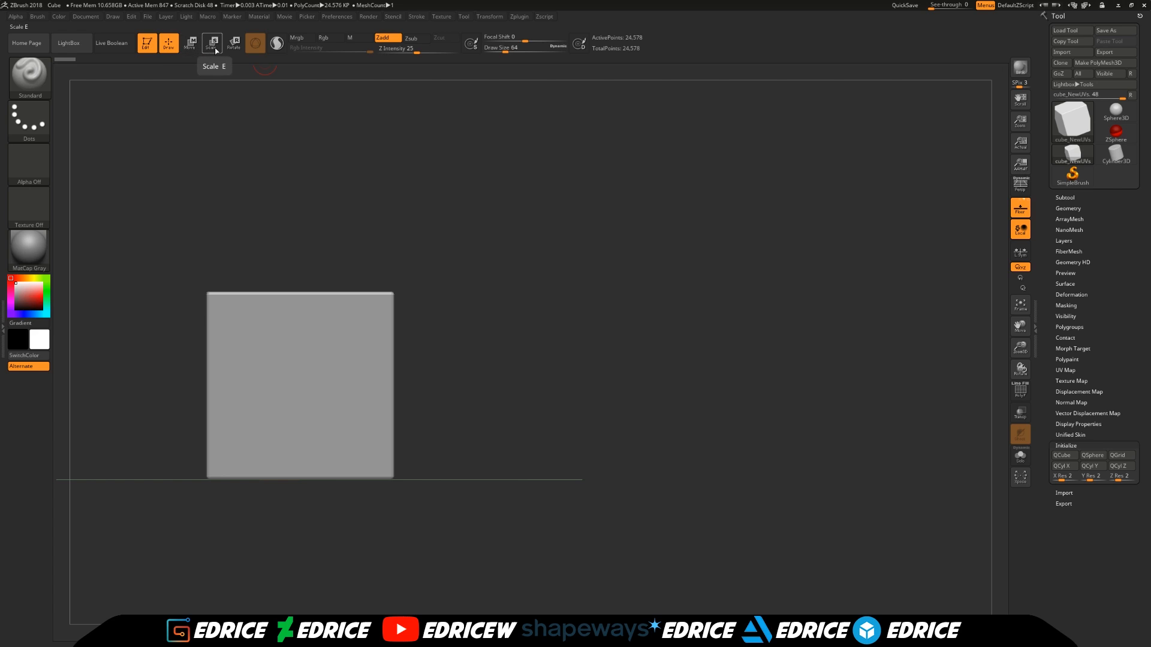
Step: Activate the Gizmo 3D in rotate mode on the cube and open its list of transform types
left_click(233, 43)
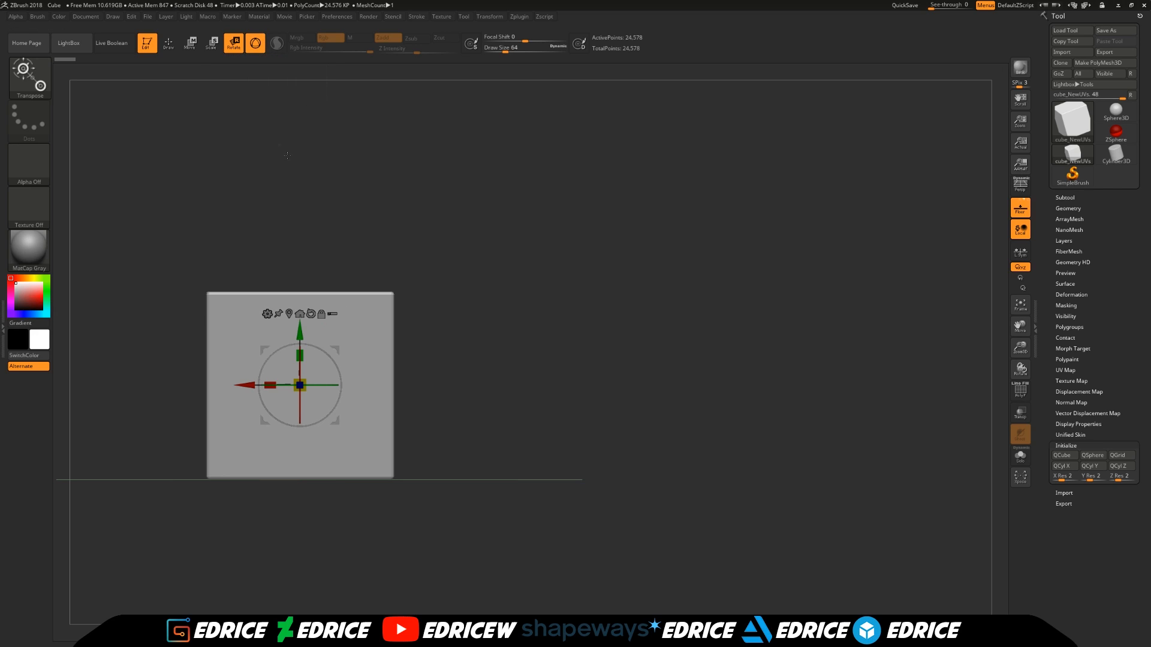
left_click(254, 48)
left_click(255, 48)
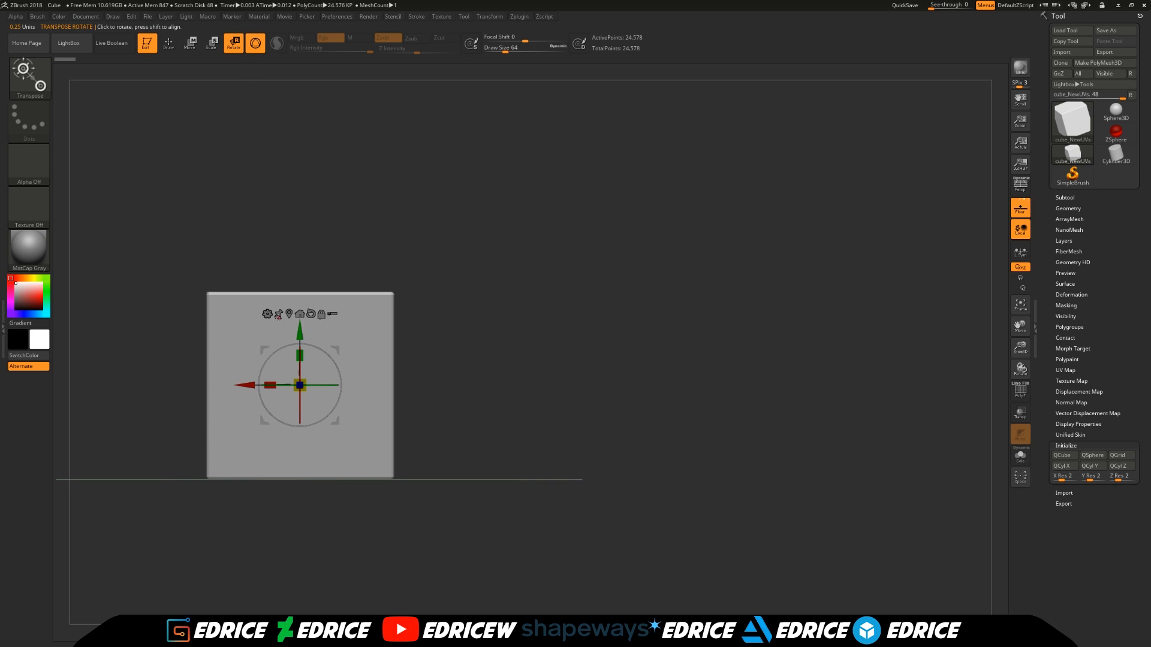
left_click(266, 314)
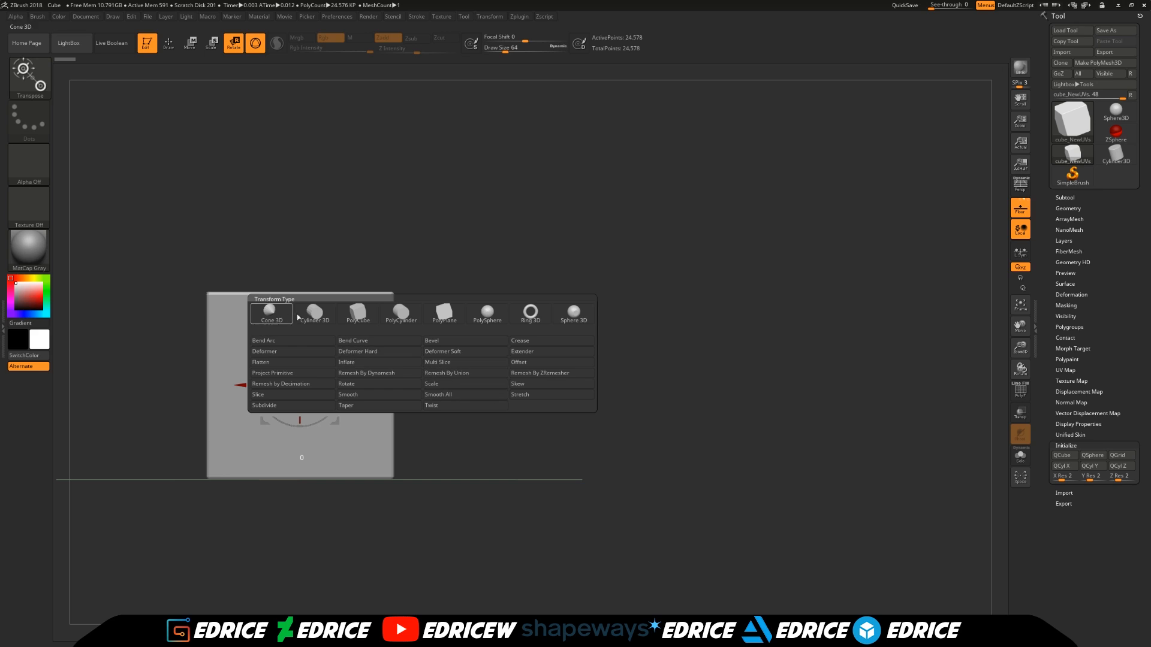
Step: Try to apply the Project Primitive deformer to the cube
left_click_drag(1022, 328, 1116, 339)
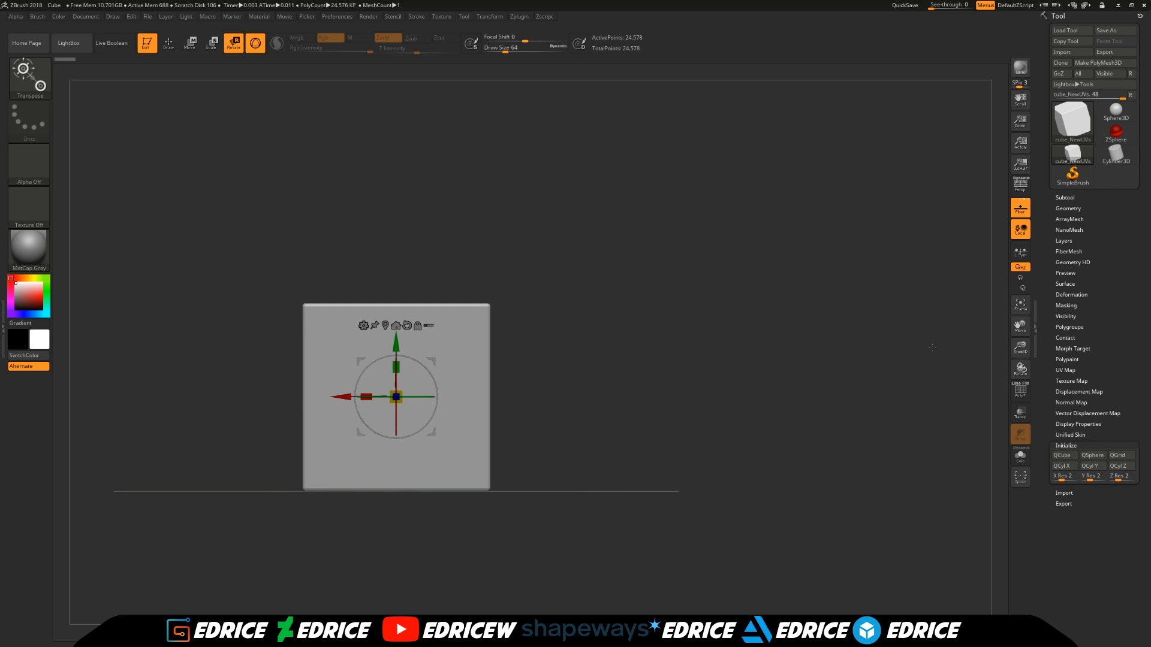
left_click(363, 326)
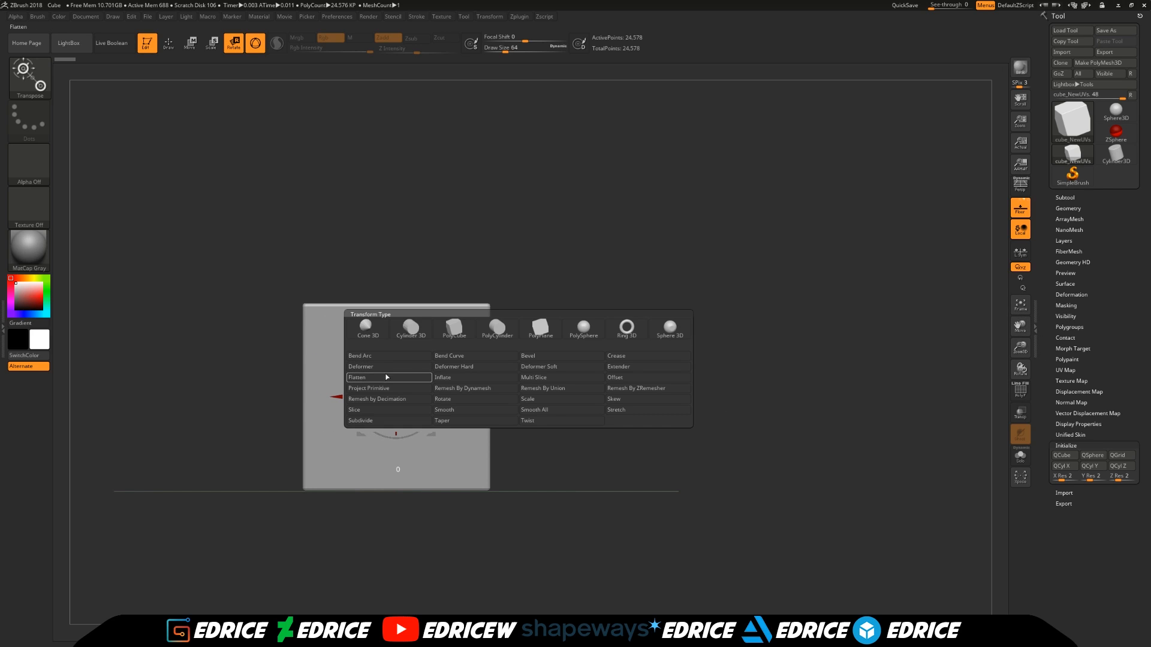
left_click(373, 388)
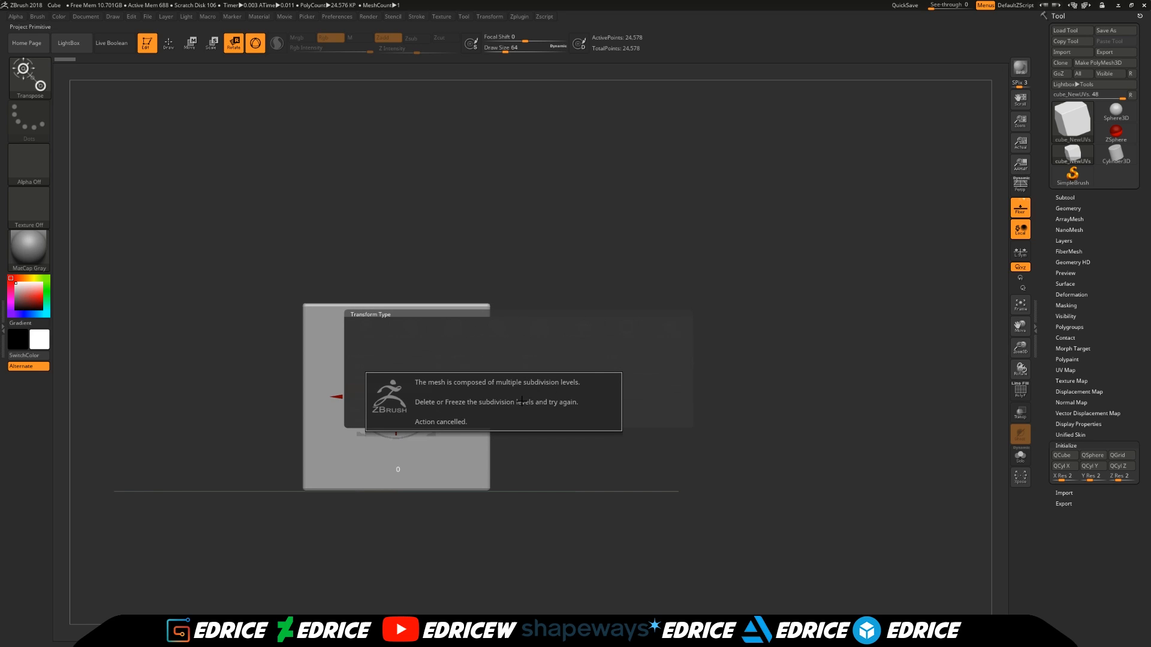
Step: Subdivide the cube once more with smoothing off and delete its lower subdivision levels
left_click(1068, 208)
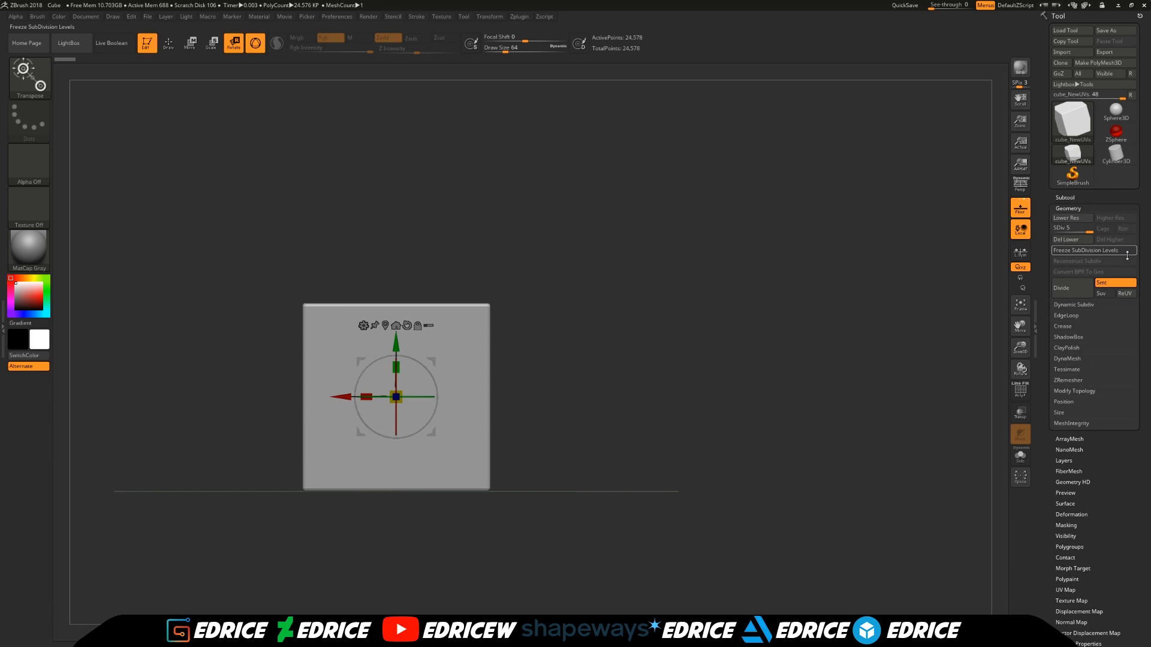
left_click(1079, 240)
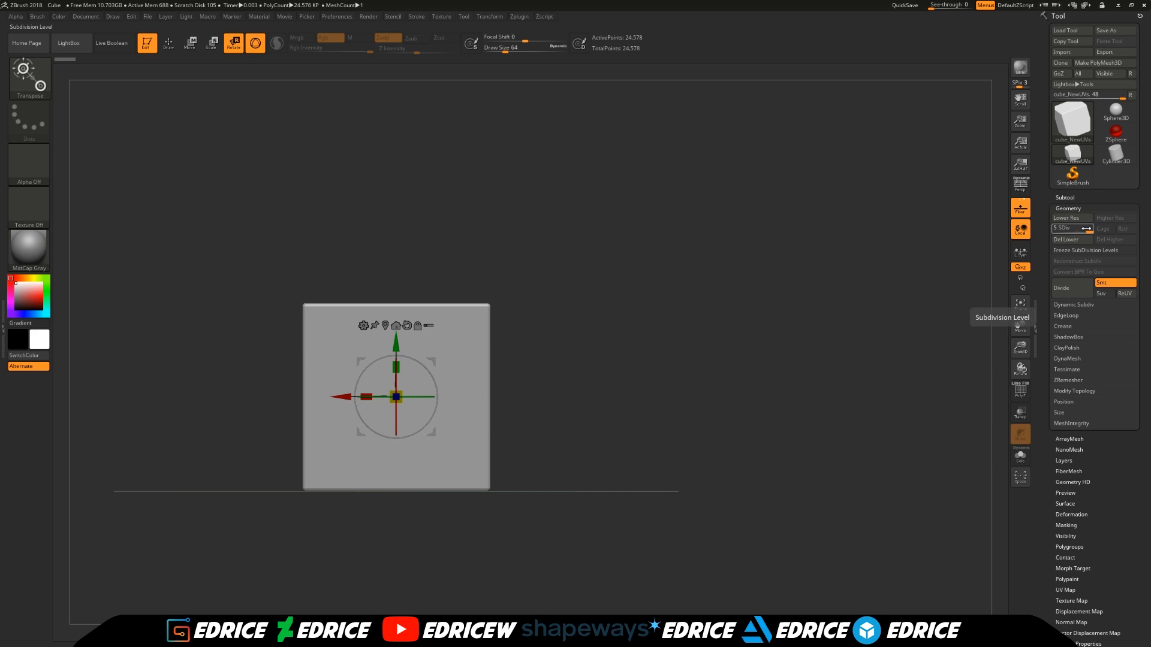
left_click_drag(978, 236, 987, 283)
left_click_drag(1057, 231, 1091, 231)
left_click(1062, 292)
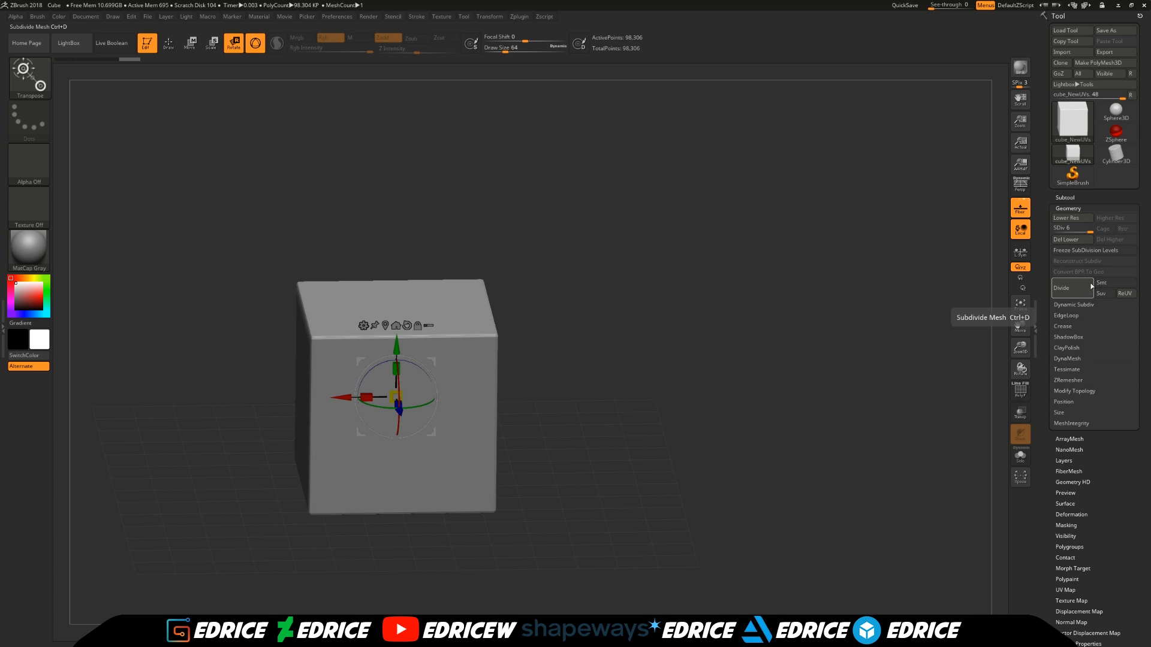
left_click(1057, 241)
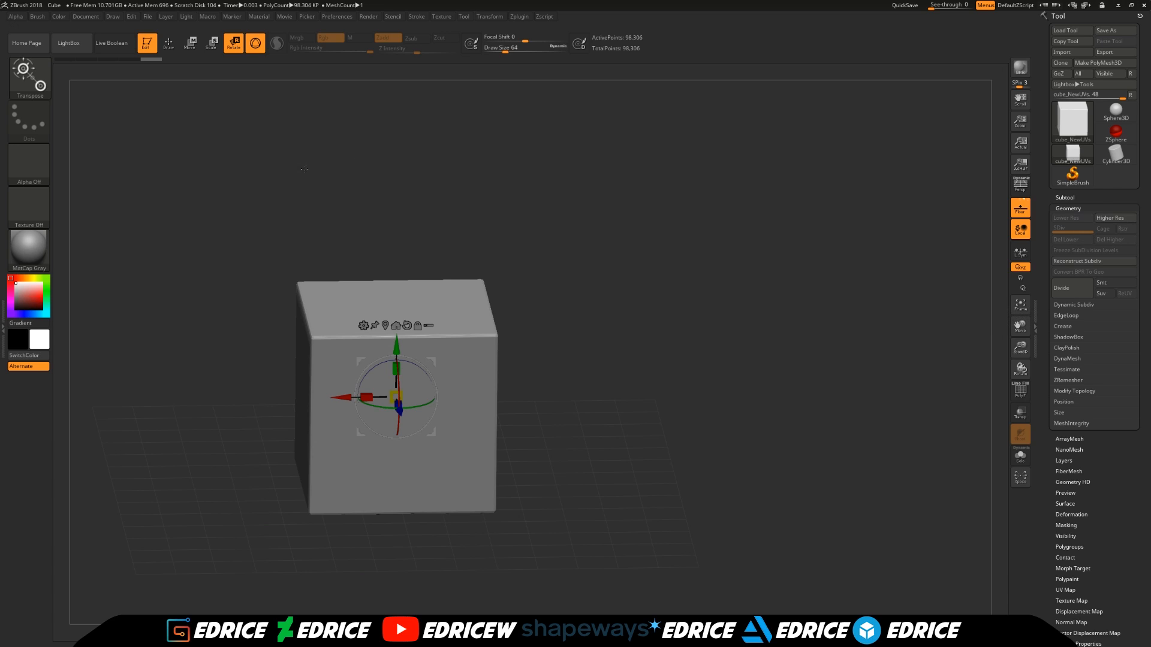
Step: Apply the Project Primitive deformer to the single-level cube and align the view to its front
left_click(363, 325)
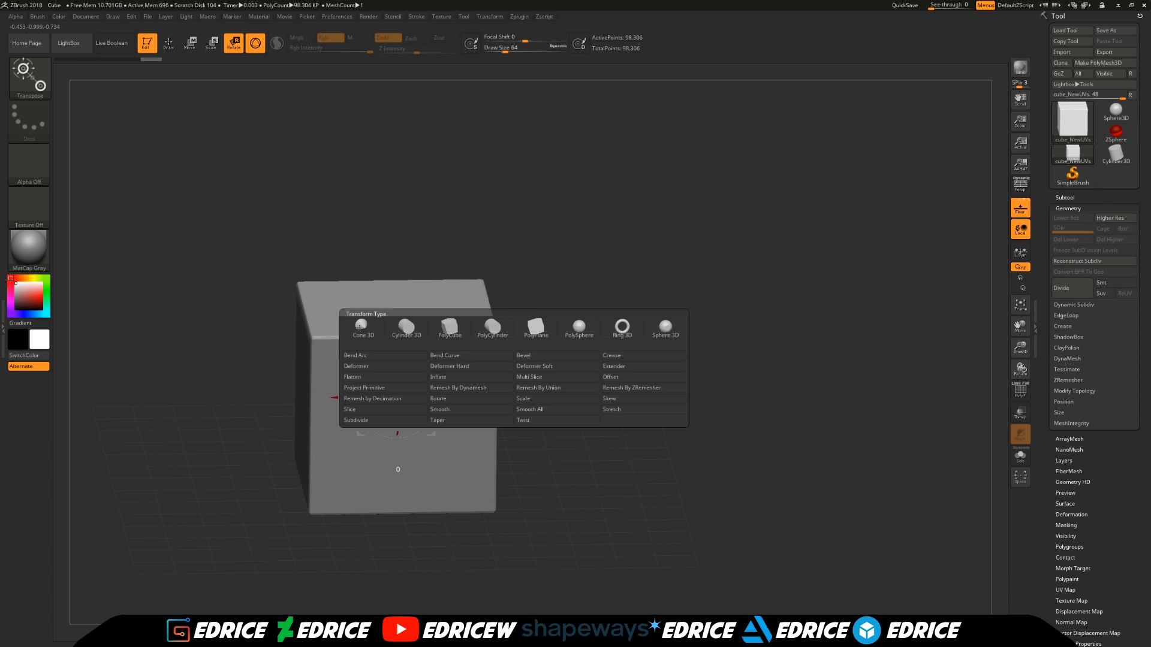
left_click(382, 389)
left_click_drag(730, 326, 731, 326, "shift")
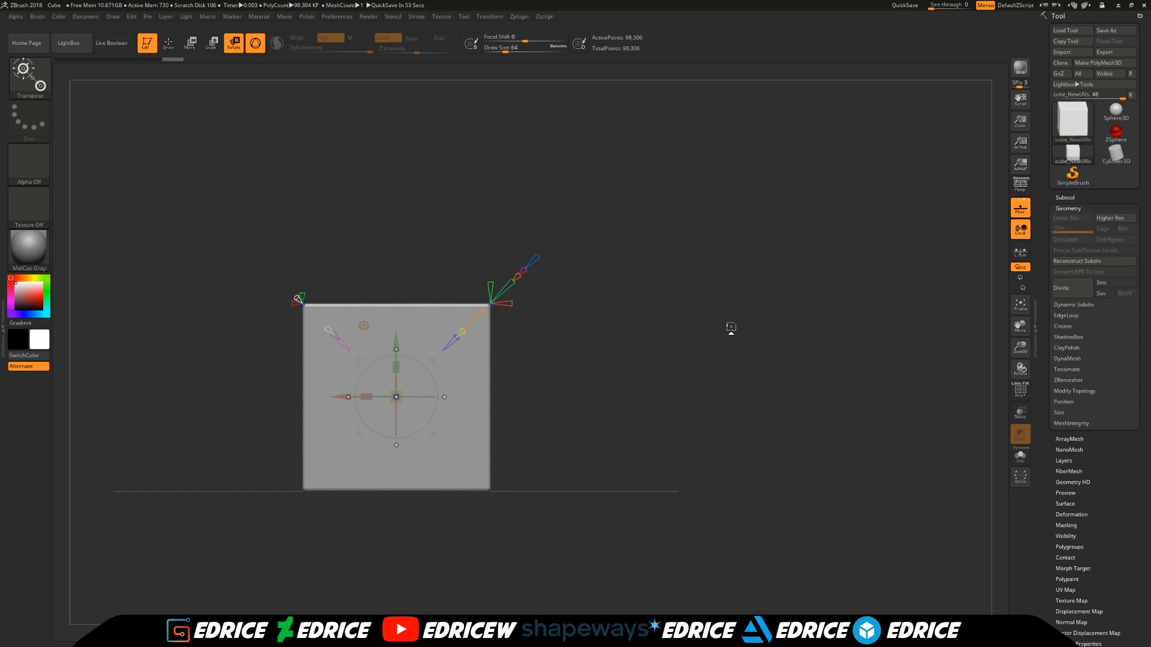
Step: Move the projected sphere upward so that it bulges out of the cube's top face
left_click_drag(641, 366, 552, 365)
left_click_drag(566, 383, 527, 384)
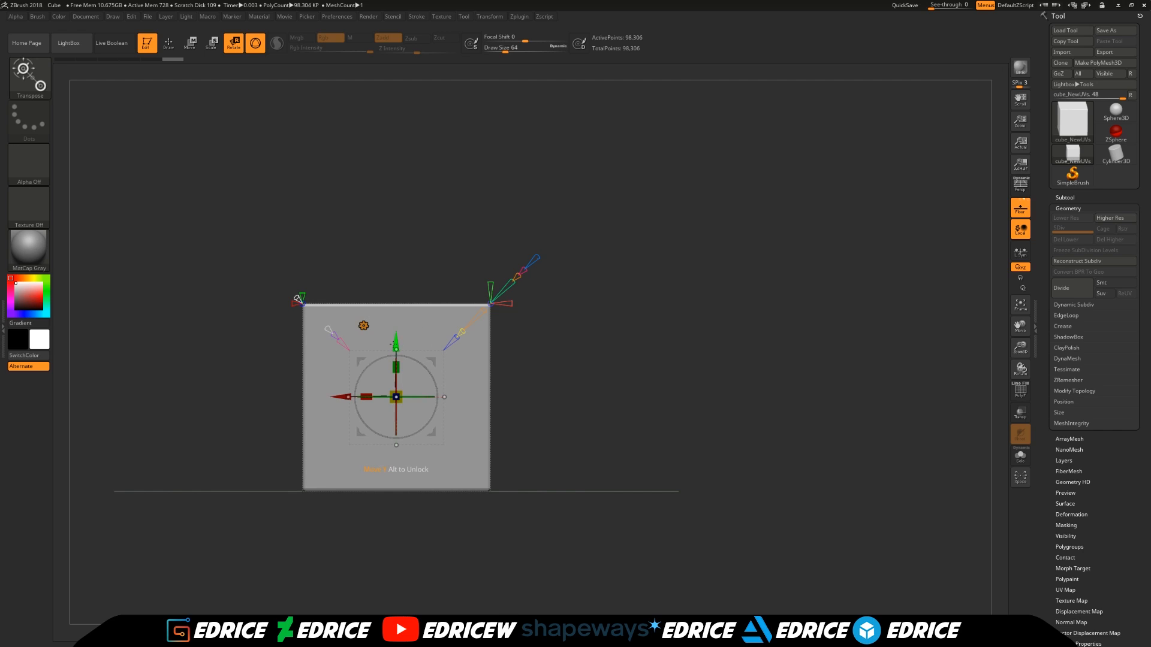
left_click_drag(600, 325, 595, 333)
left_click_drag(395, 352, 413, 257, "alt")
left_click_drag(644, 324, 671, 357)
left_click_drag(1020, 347, 1034, 386)
left_click_drag(851, 376, 796, 362)
left_click_drag(600, 255, 587, 250)
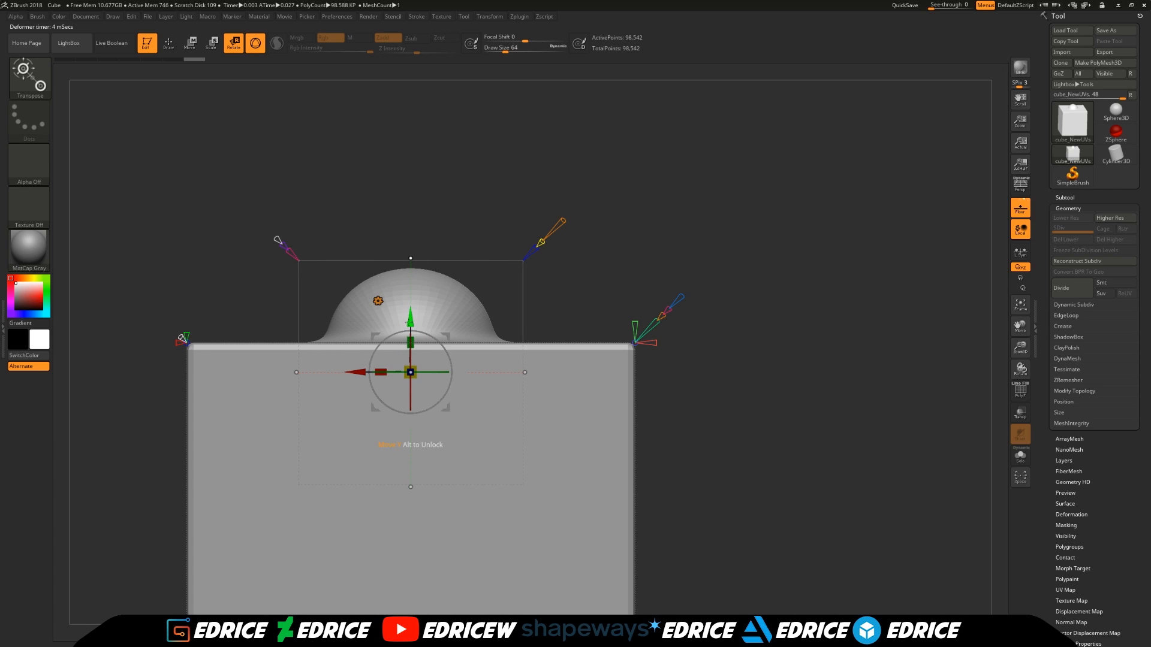
Step: Raise the projected sphere further so it forms a round dent in the top face, and nudge it slightly down
left_click_drag(411, 318, 412, 273)
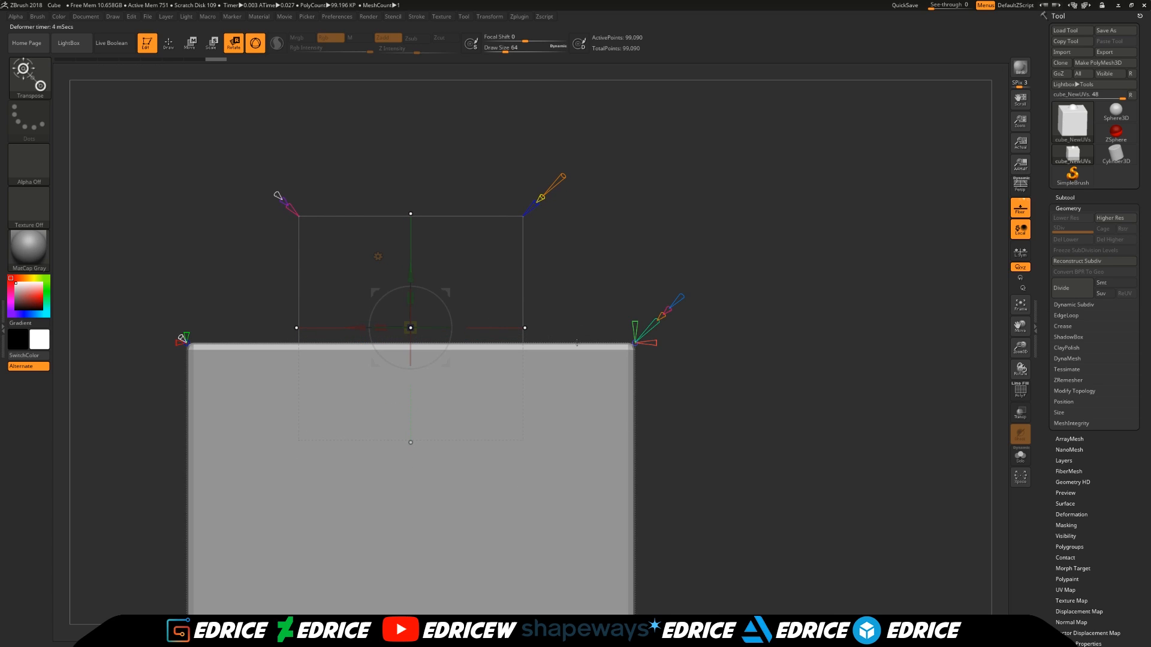
left_click_drag(631, 280, 619, 306)
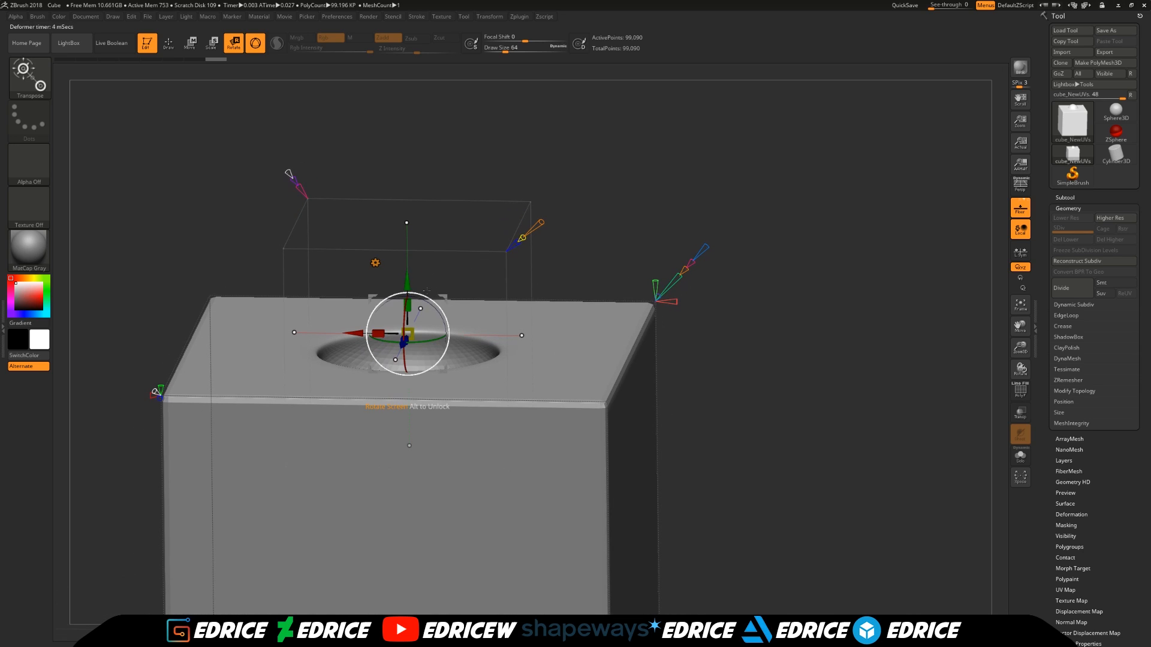
left_click_drag(412, 278, 411, 281)
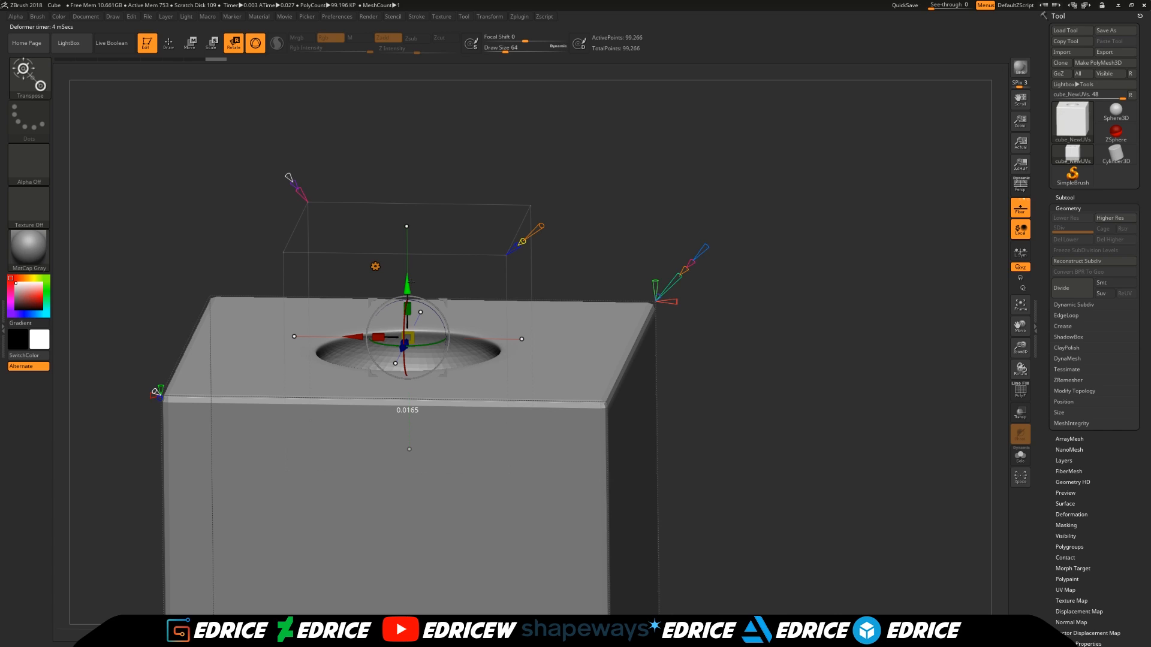
mouse_move(411, 280)
left_mouse_down()
mouse_move(413, 305)
mouse_move(421, 281)
left_mouse_up()
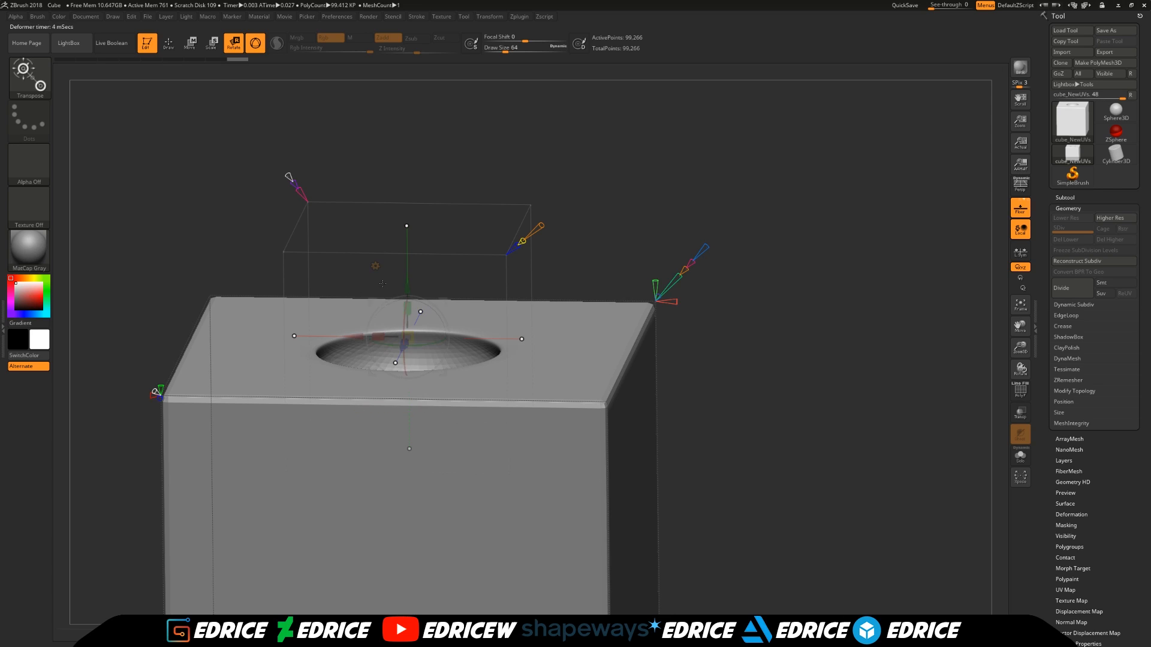
Step: Raise the New Surface setting above 0 to generate the sphere as its own surface on the cube's top
mouse_move(299, 191)
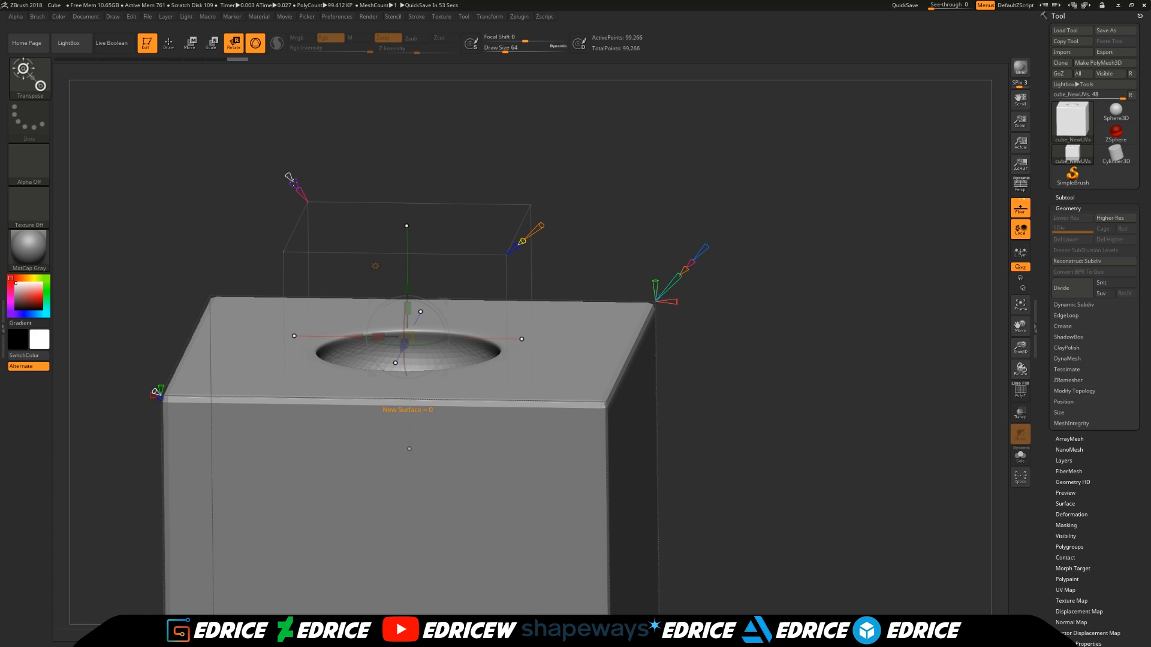
key("shift+f")
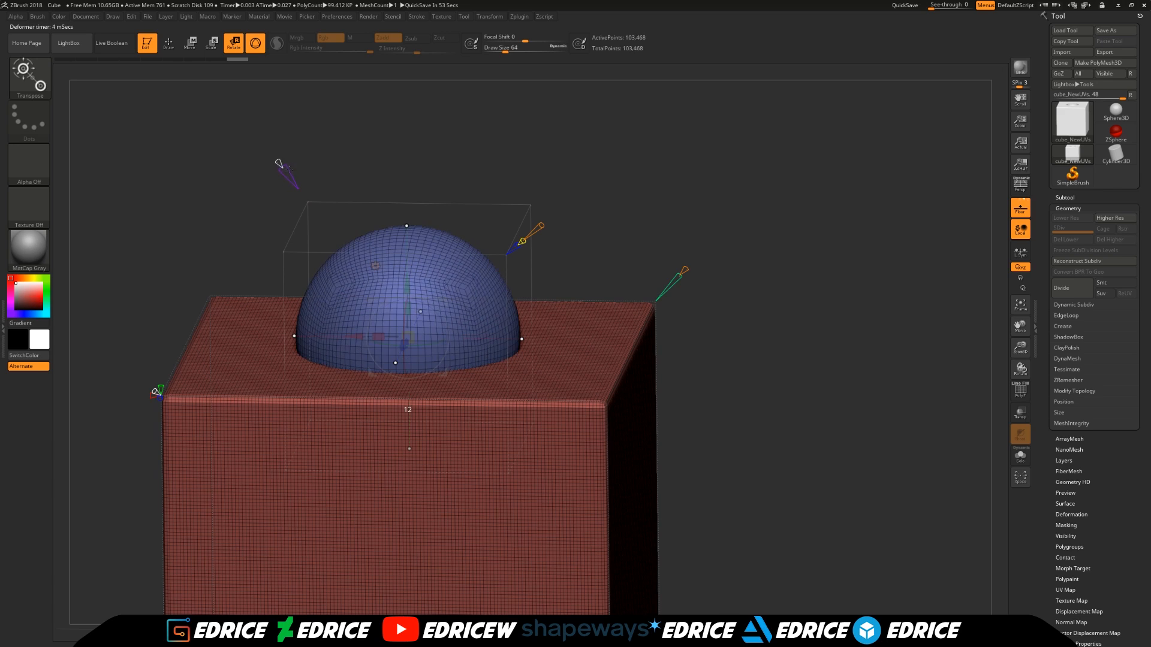
left_click_drag(282, 168, 291, 178)
left_click_drag(282, 169, 290, 175)
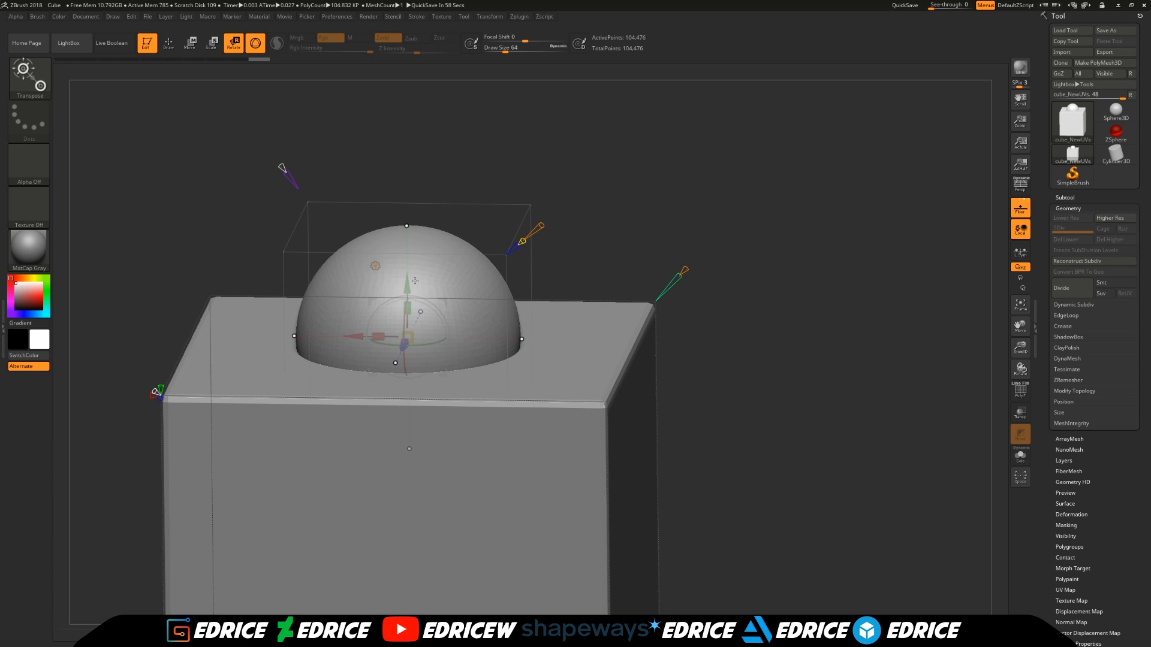
Step: Move the new sphere straight up until it floats clear of the cube's top face
left_click_drag(407, 298, 415, 170)
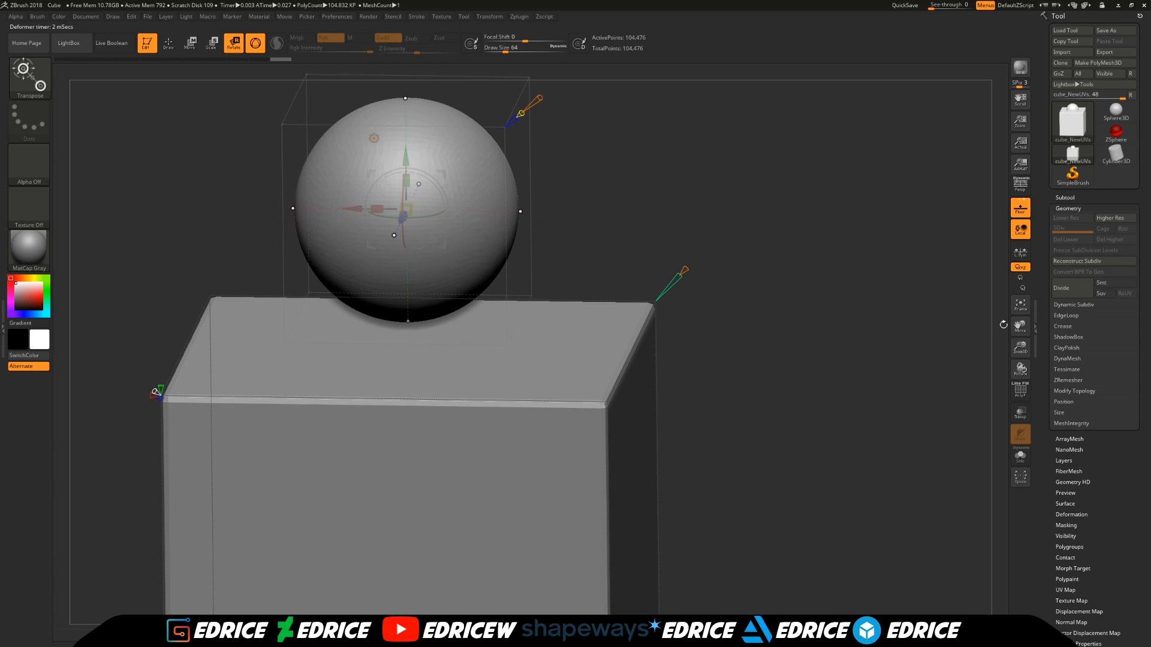
left_click_drag(1022, 322, 1075, 462)
left_click_drag(827, 374, 752, 326)
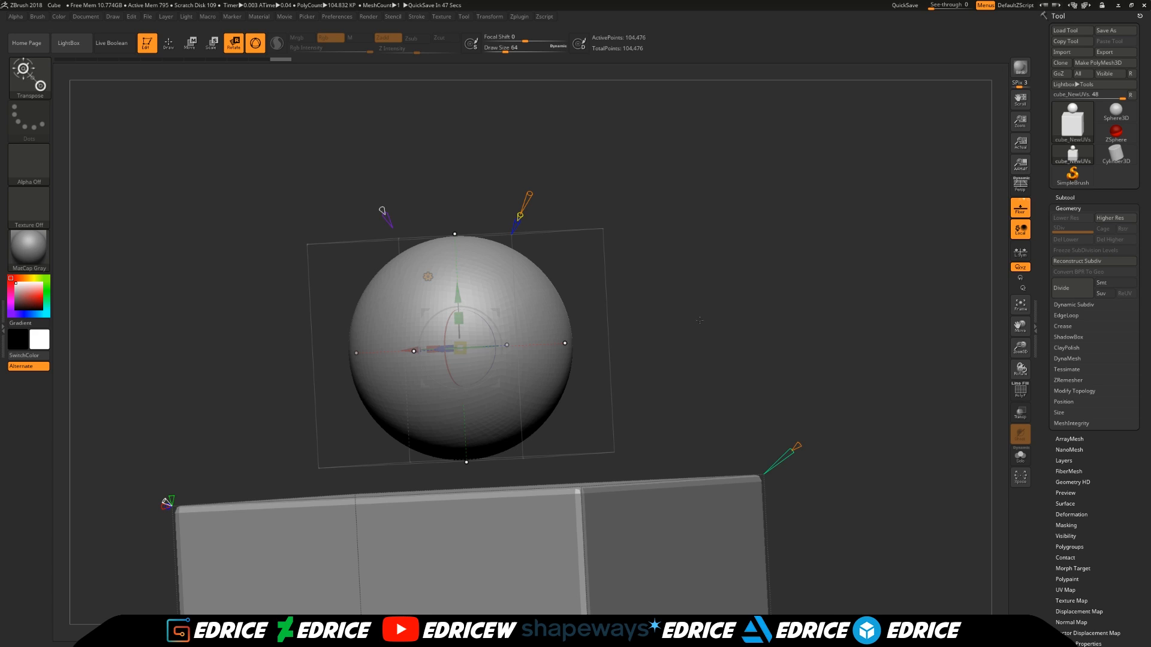
mouse_move(389, 218)
left_click_drag(575, 239, 652, 246)
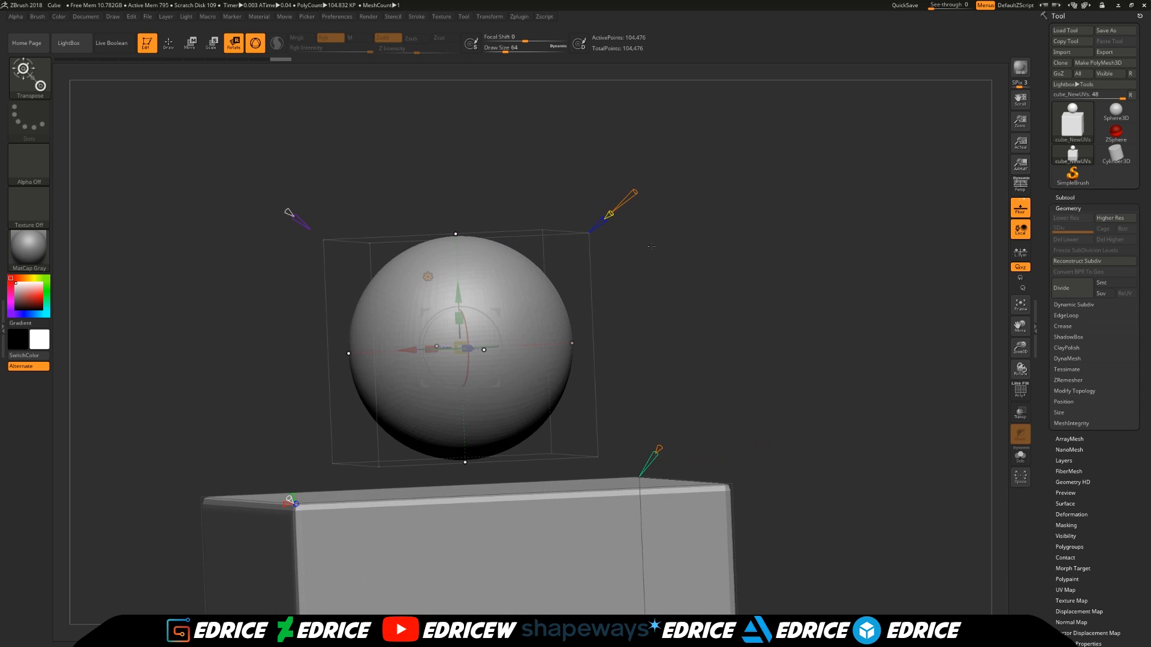
Step: Examine the floating sphere's topology and polygroups with the polyframe display
mouse_move(609, 214)
key("shift+f")
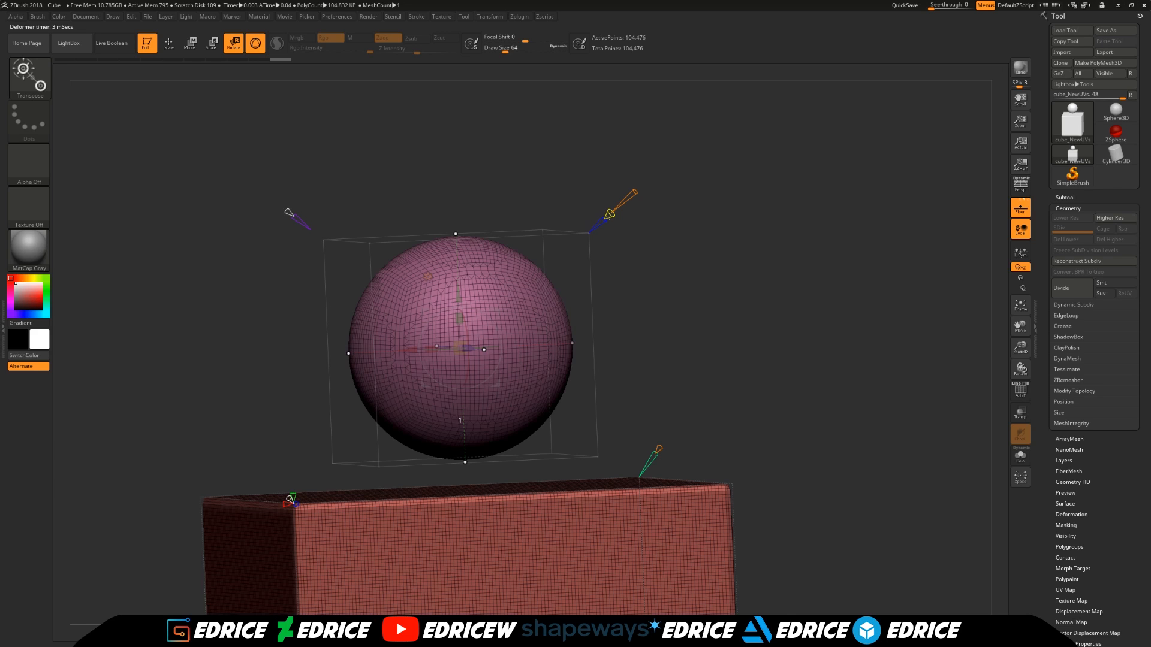
key("shift+f")
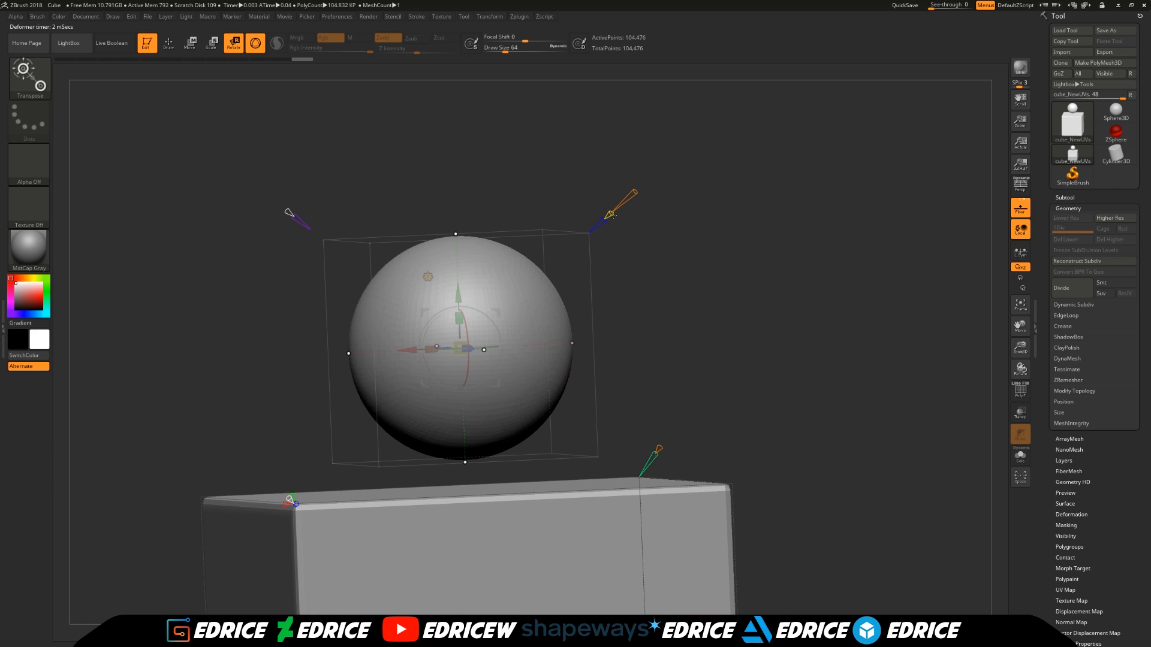
key("shift+f")
key("shift+f")
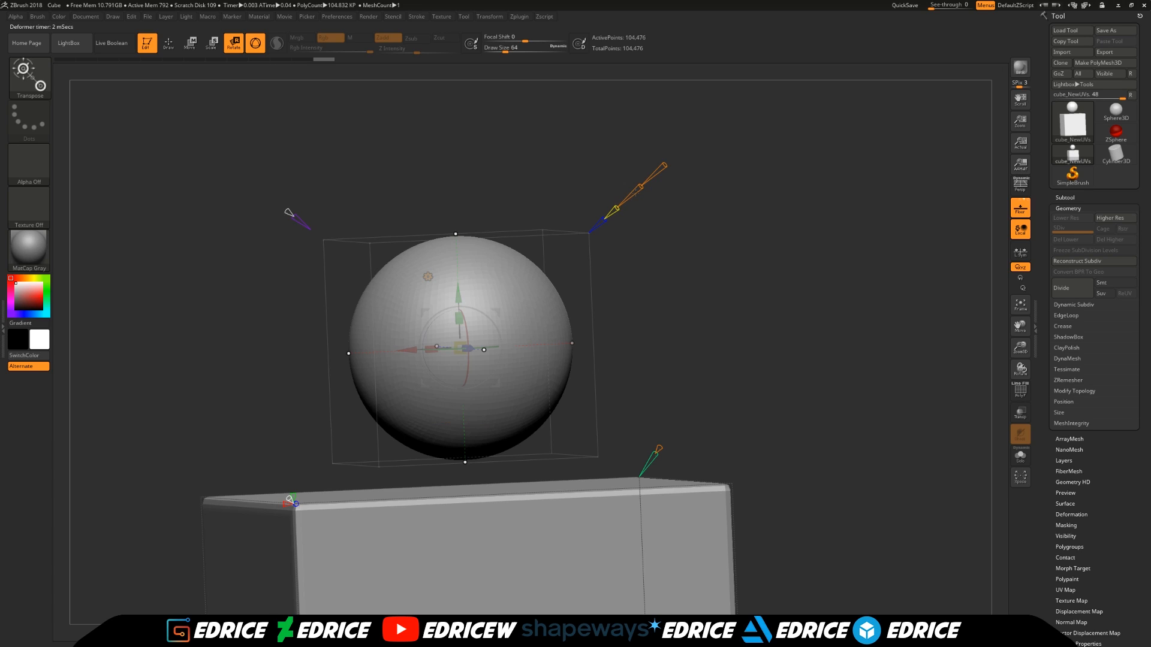
Step: Try the primitive's yellow and orange shape controls at 2 and 0, including an octahedron, and restore the sphere
mouse_move(664, 165)
left_click_drag(618, 209, 626, 229)
mouse_move(632, 192)
left_click_drag(610, 214, 616, 209)
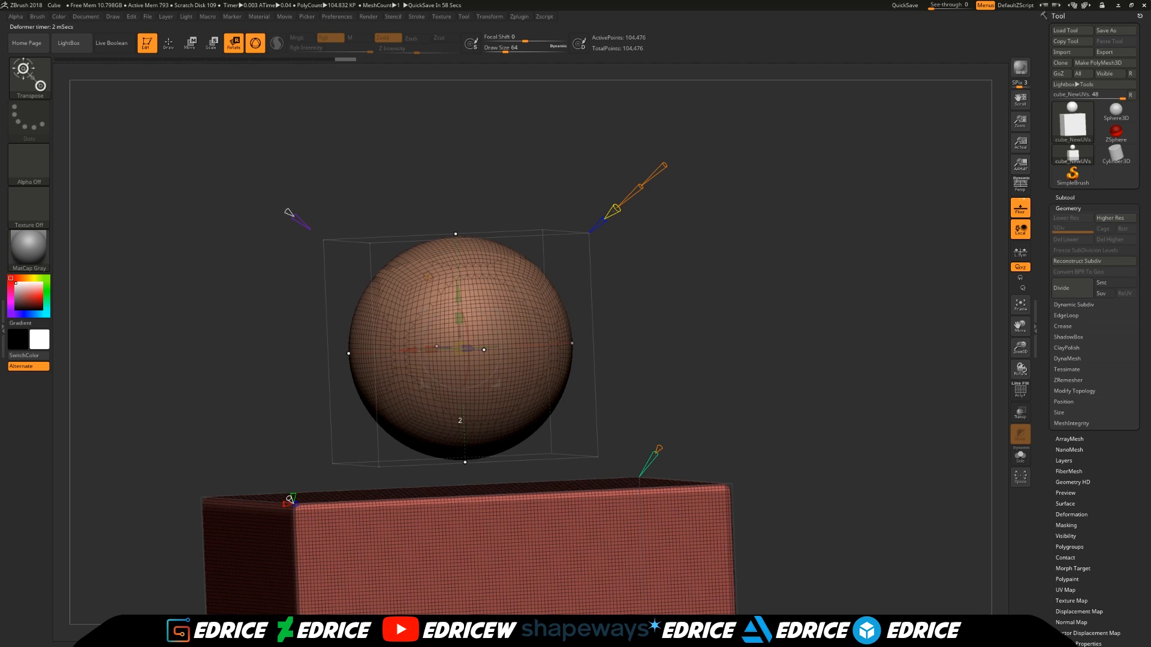
mouse_move(621, 208)
left_mouse_down()
mouse_move(611, 194)
mouse_move(609, 214)
mouse_move(657, 173)
mouse_move(615, 224)
left_mouse_up()
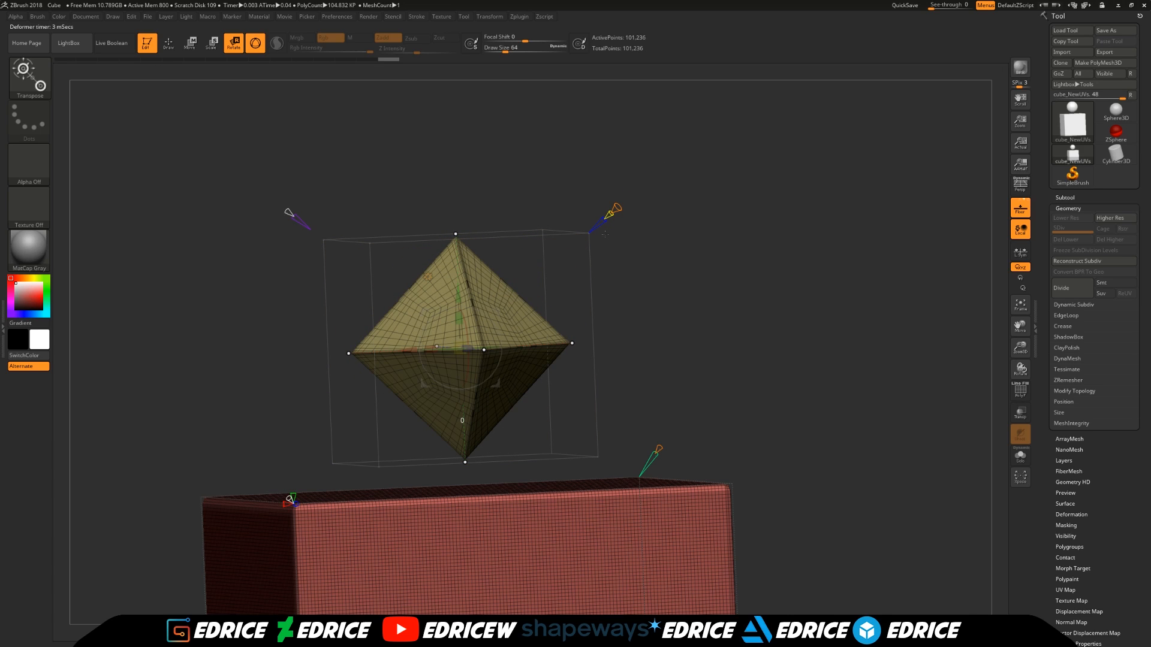
mouse_move(623, 208)
left_mouse_down()
mouse_move(646, 183)
mouse_move(638, 194)
left_mouse_up()
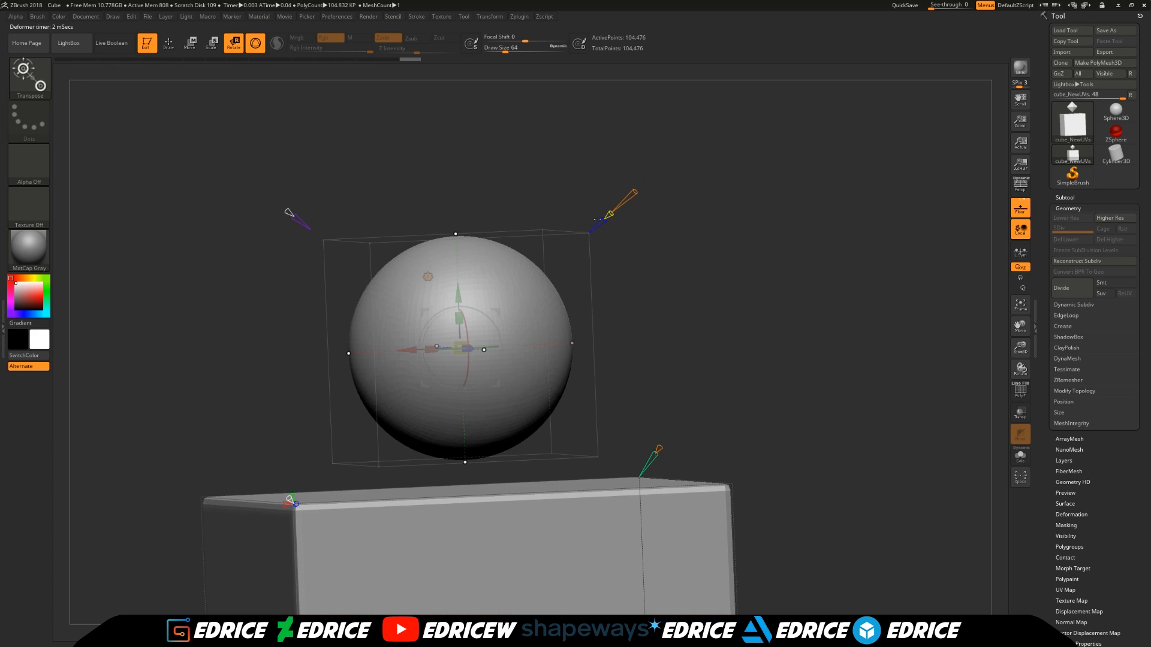
Step: Change the sphere into an intersecting-cylinders form using the primitive's shape cones
mouse_move(610, 213)
mouse_move(610, 213)
left_mouse_down()
mouse_move(635, 193)
mouse_move(624, 212)
left_mouse_up()
mouse_move(641, 187)
left_click_drag(673, 252, 676, 319)
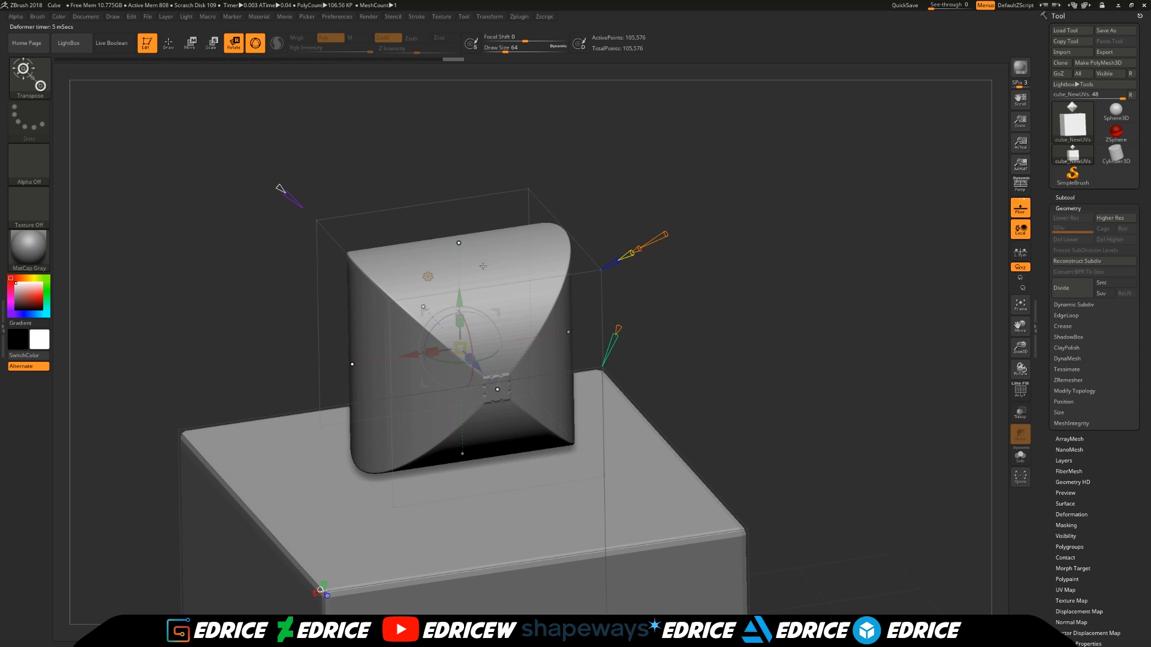
Step: Reshape the floating primitive from intersecting cylinders through a double cone into a sharp octahedron with its orange cones
left_click_drag(648, 274, 723, 212)
left_click_drag(683, 252, 427, 249)
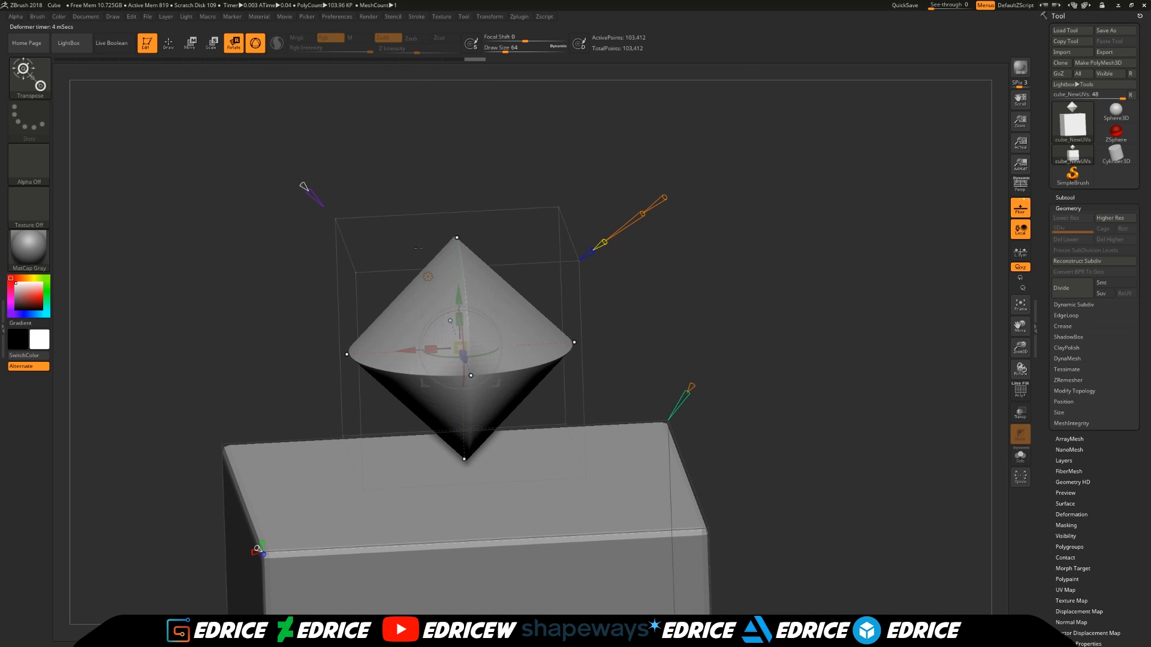
left_click_drag(671, 322, 698, 174)
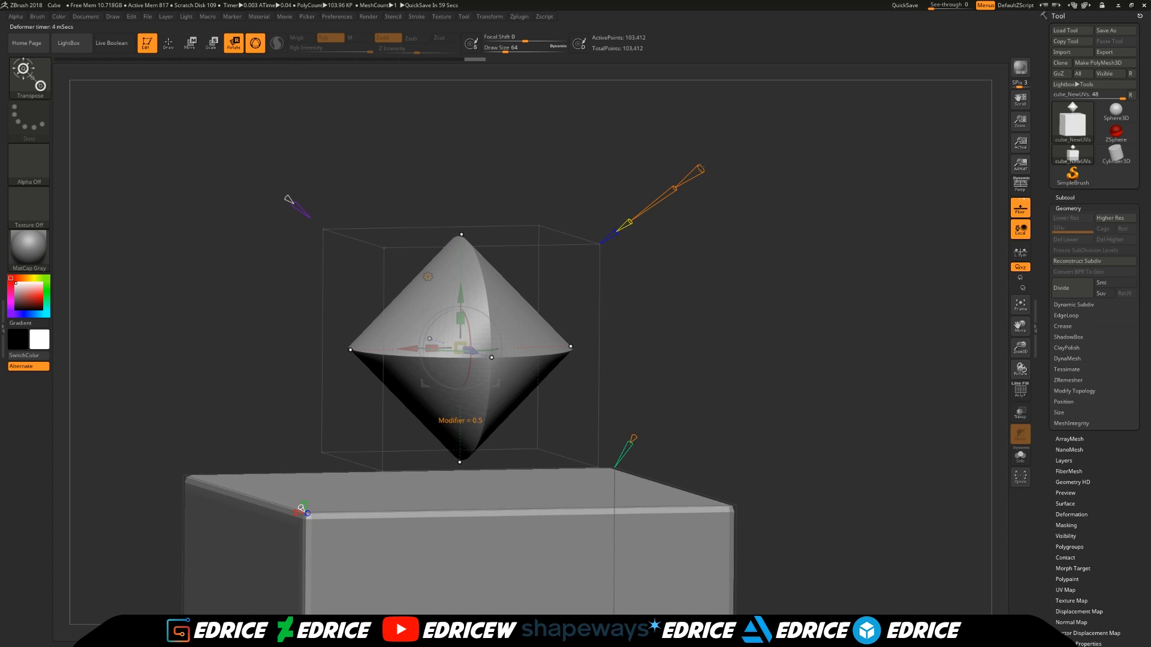
left_click_drag(700, 169, 720, 155)
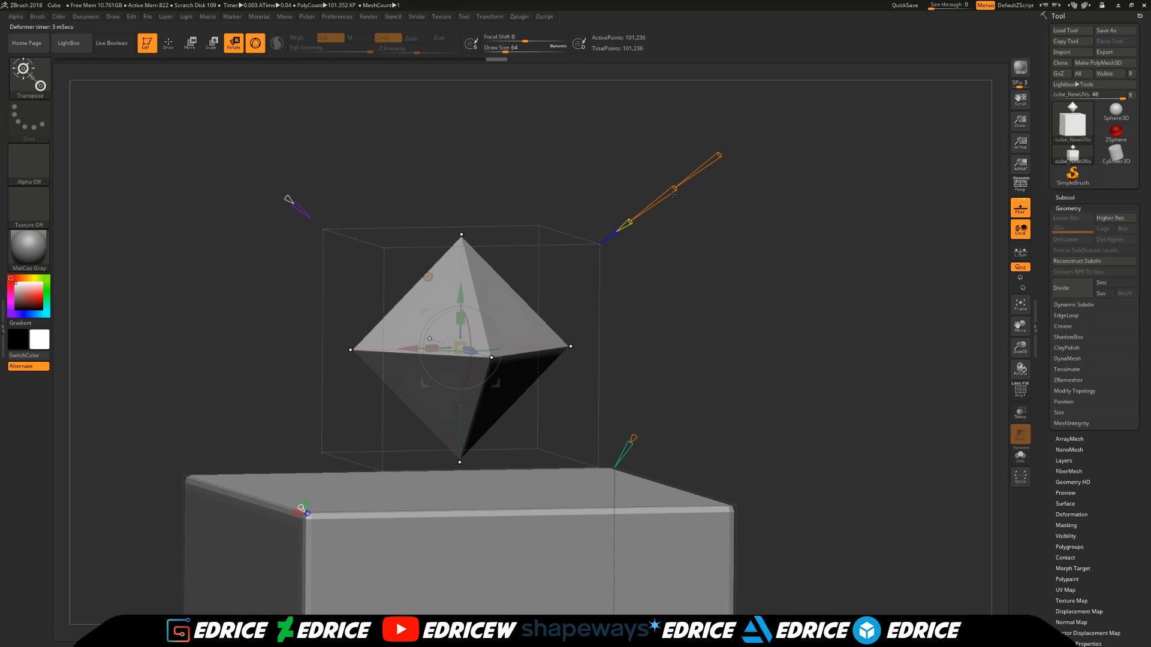
Step: Change the octahedron into a round cone form with the modifier at 1 and view it from several angles
left_click_drag(673, 196, 661, 211)
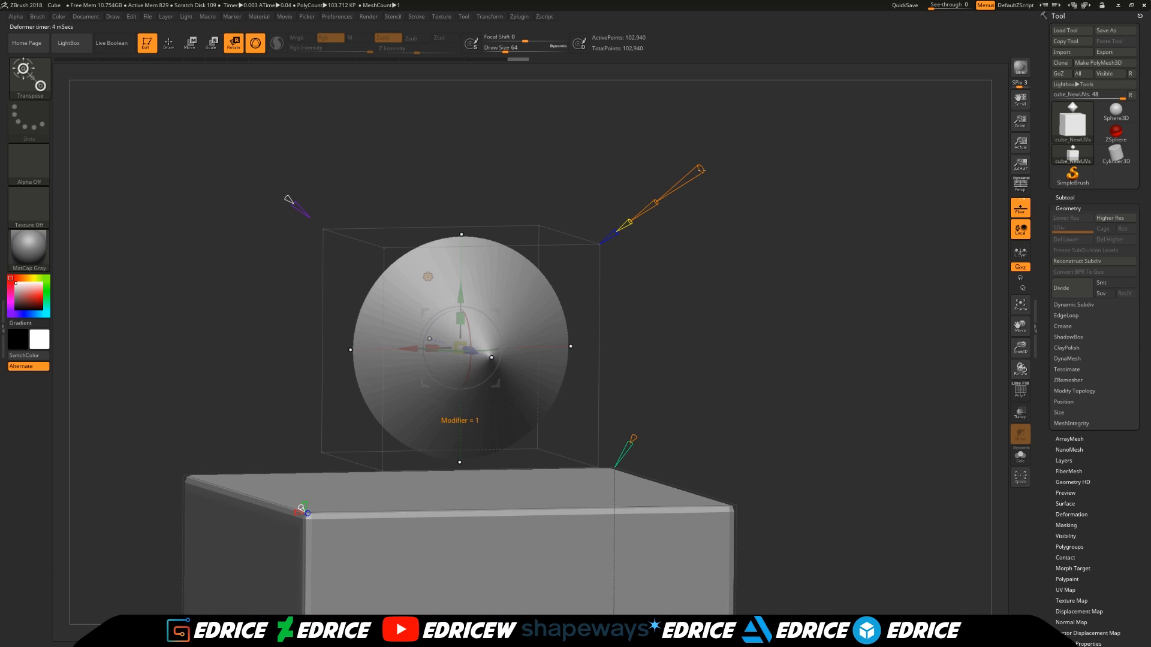
left_click(701, 170)
left_click_drag(666, 237, 744, 220)
left_click_drag(688, 336, 718, 329, "shift")
left_click_drag(430, 362, 656, 398)
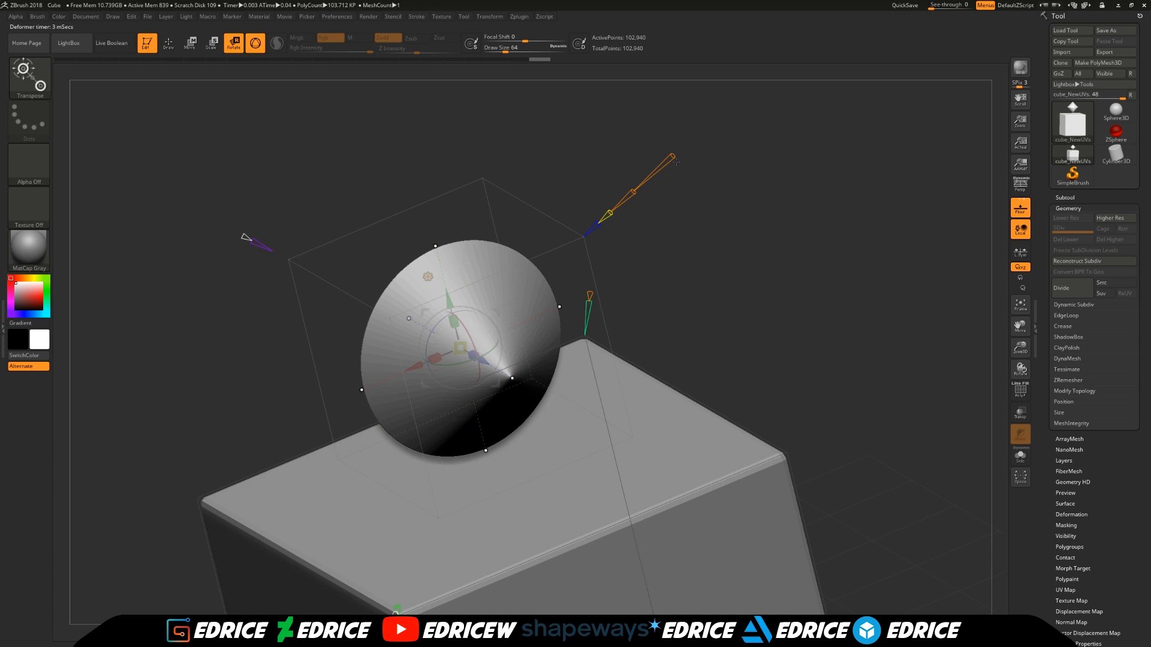
Step: Reshape the round cone form into a tapered, flat-faced block with the modifier at 0.17
mouse_move(674, 161)
left_mouse_down()
mouse_move(700, 136)
mouse_move(664, 180)
left_mouse_up()
left_click_drag(671, 246, 785, 200)
left_click_drag(728, 243, 580, 283)
mouse_move(661, 192)
left_mouse_down()
mouse_move(671, 187)
mouse_move(664, 196)
mouse_move(683, 207)
mouse_move(701, 180)
mouse_move(745, 234)
mouse_move(657, 193)
mouse_move(673, 181)
left_mouse_up()
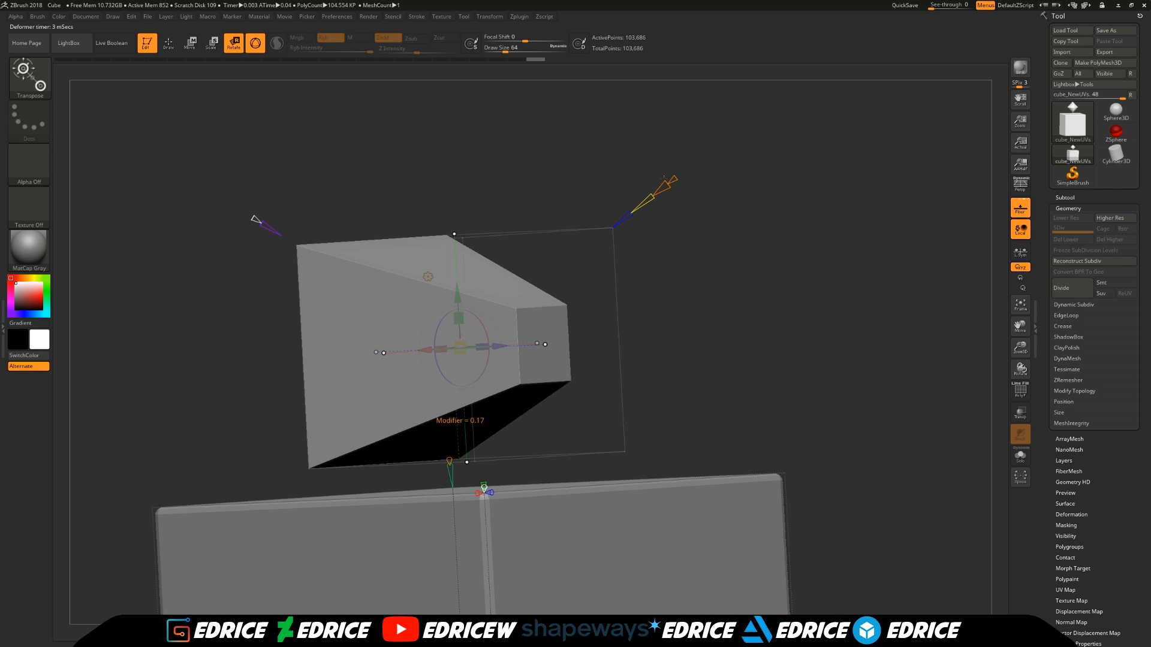
Step: Change the tapered block into a rounded box with the orange cones, using a value of 0.27
left_click_drag(666, 187, 722, 172)
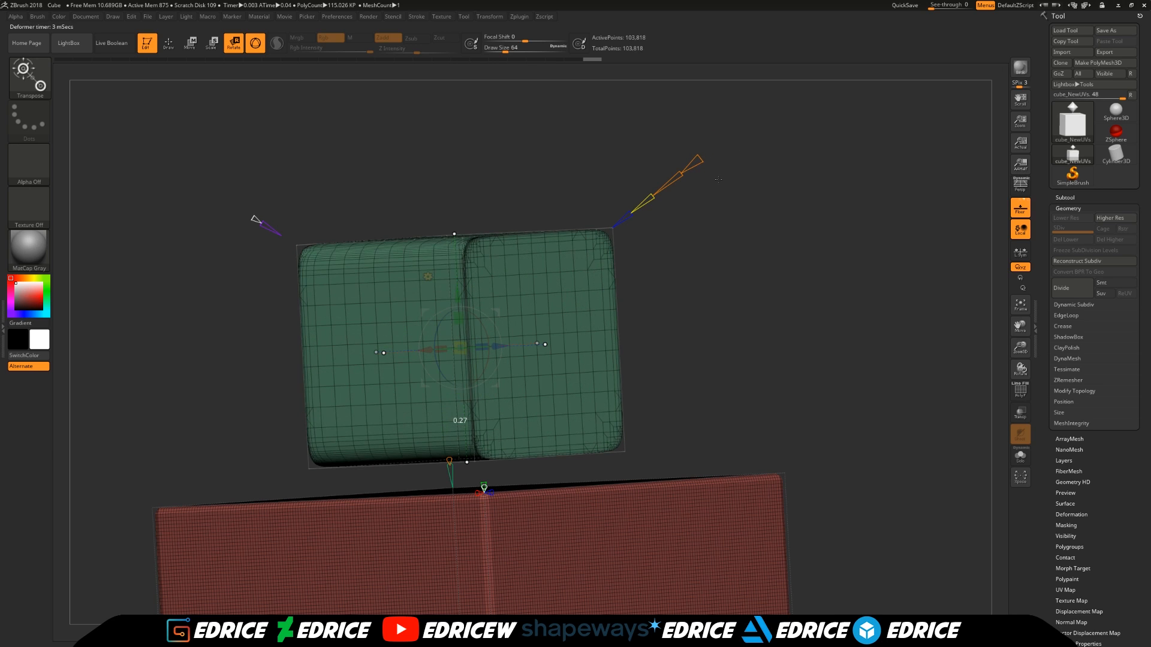
left_click_drag(720, 176, 721, 175)
left_click_drag(792, 231, 799, 288)
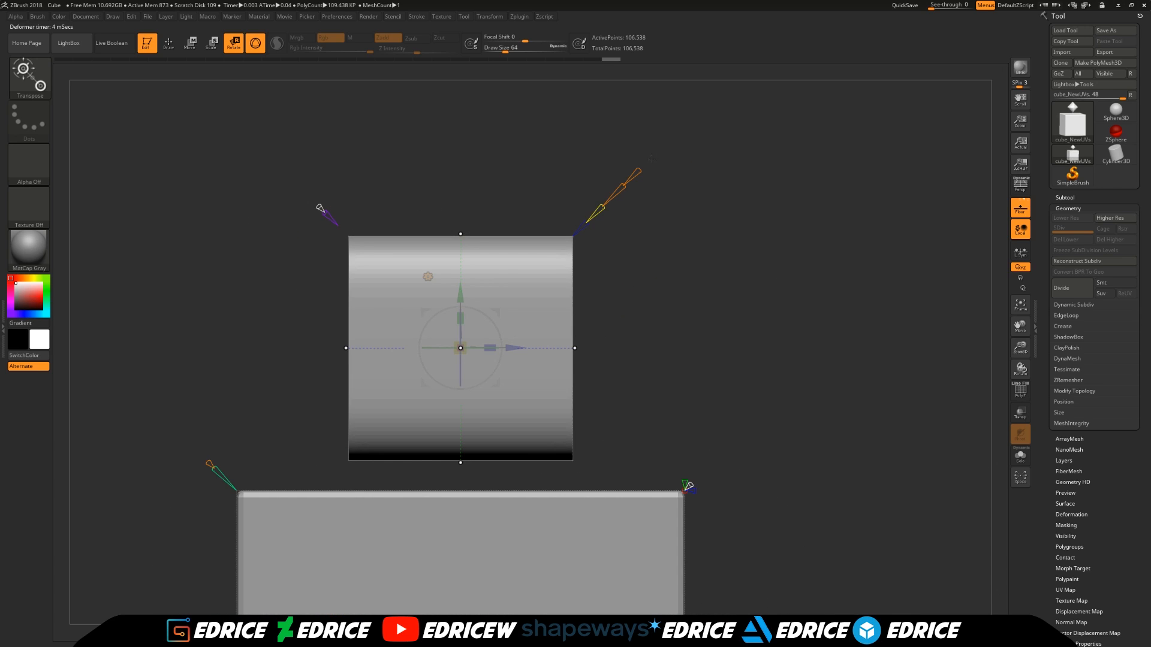
Step: Reshape the primitive into an open ring with bevelled edges above the cube and view it from an angle
left_click_drag(640, 174, 648, 170)
mouse_move(668, 237)
left_mouse_down()
mouse_move(630, 238)
mouse_move(660, 202)
mouse_move(585, 190)
mouse_move(628, 174)
mouse_move(637, 157)
mouse_move(615, 229)
mouse_move(644, 171)
mouse_move(665, 167)
mouse_move(648, 180)
mouse_move(682, 154)
mouse_move(689, 164)
mouse_move(662, 192)
mouse_move(688, 168)
mouse_move(656, 199)
left_mouse_up()
left_click_drag(649, 277, 713, 277)
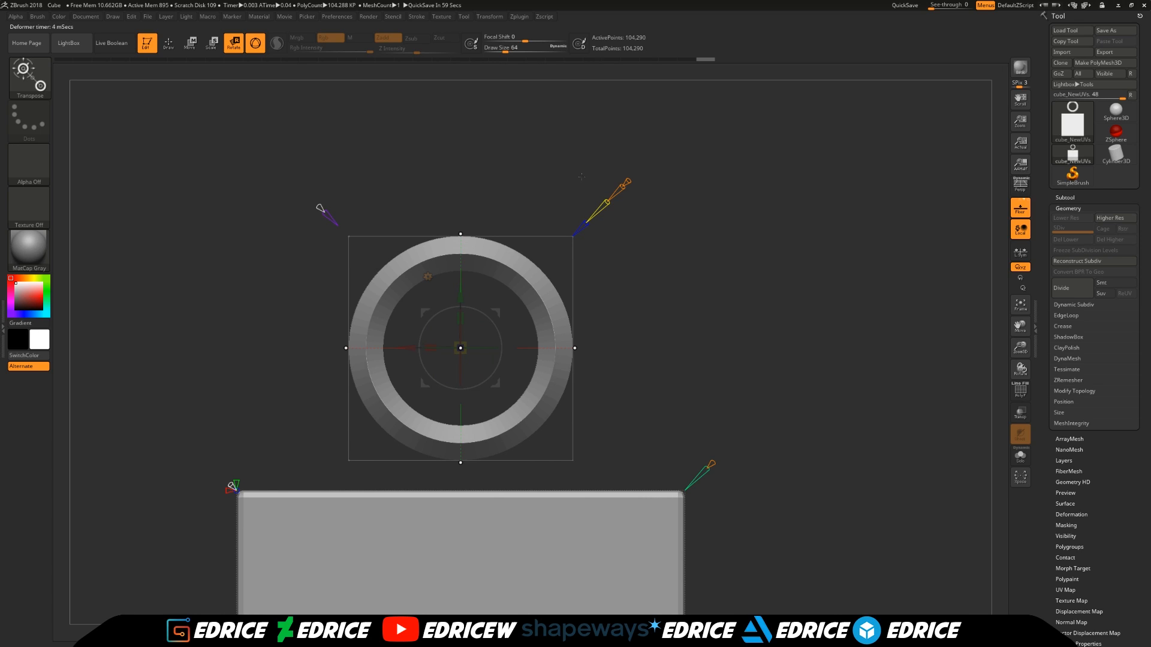
mouse_move(628, 181)
left_click_drag(689, 206, 758, 282)
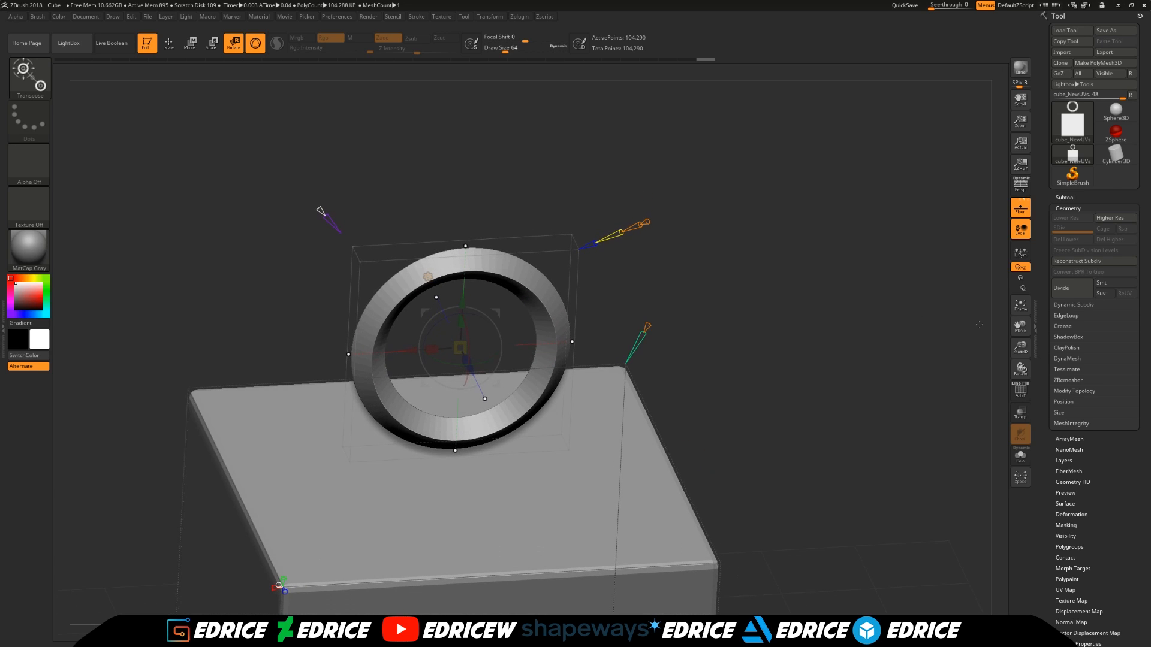
left_click_drag(1020, 349, 1026, 242)
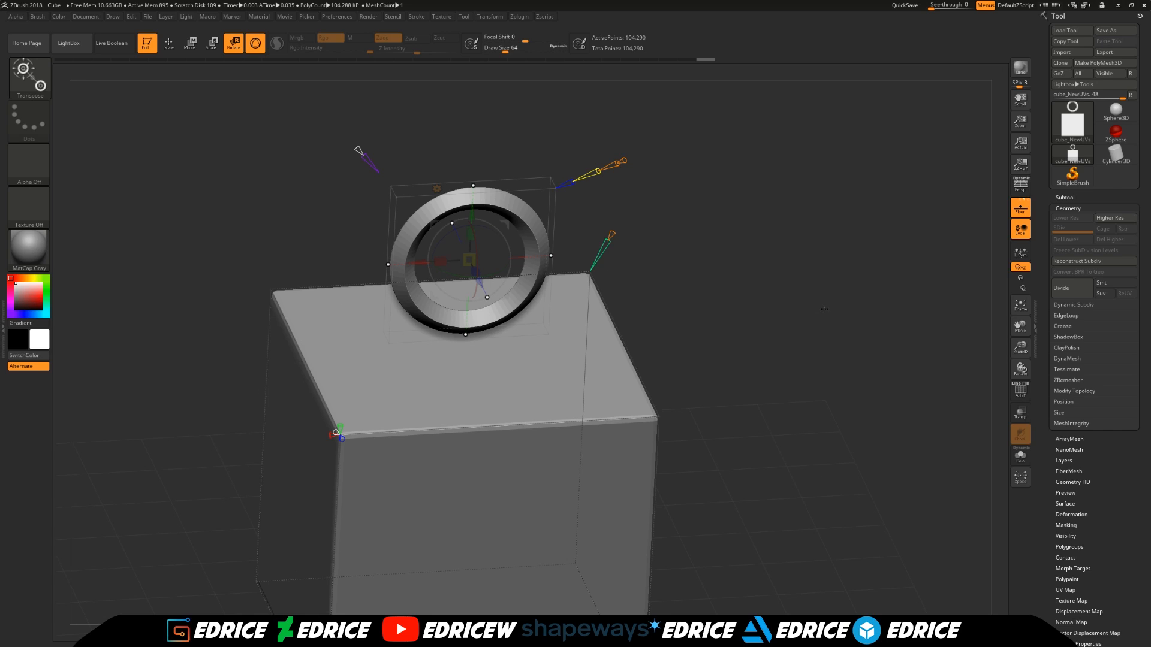
Step: Try the ring with the modifier at 0.31, and turn it into a solid rounded-square cylinder with the yellow cone
left_click_drag(684, 291, 674, 270)
left_click_drag(606, 126, 601, 128)
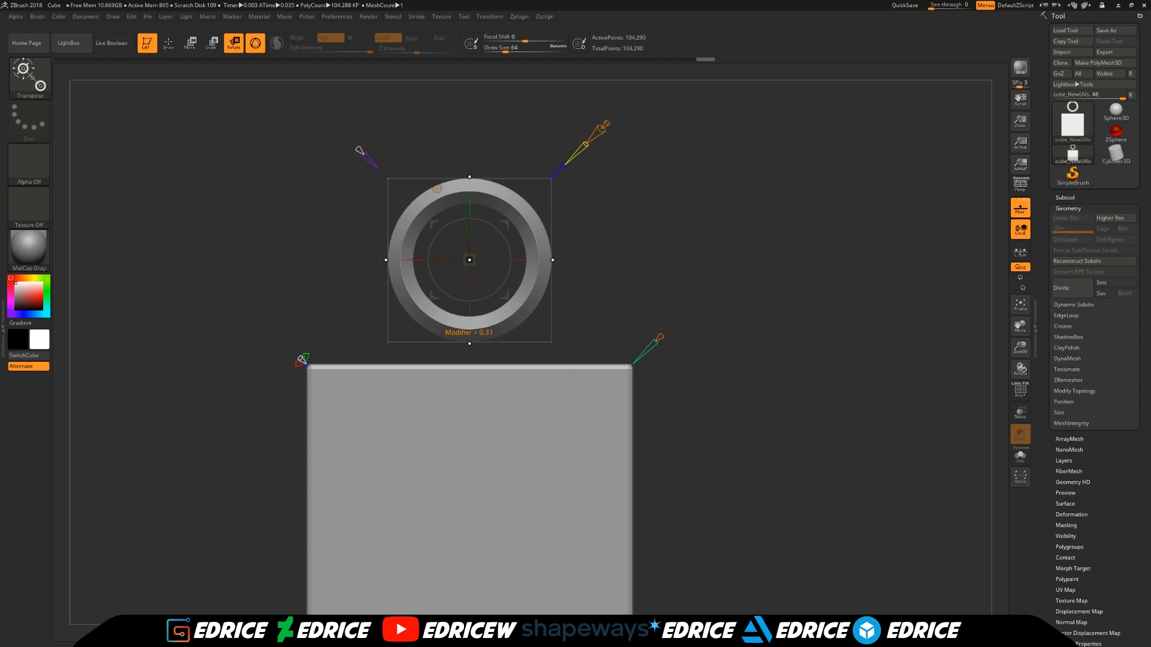
left_click_drag(711, 184, 705, 198)
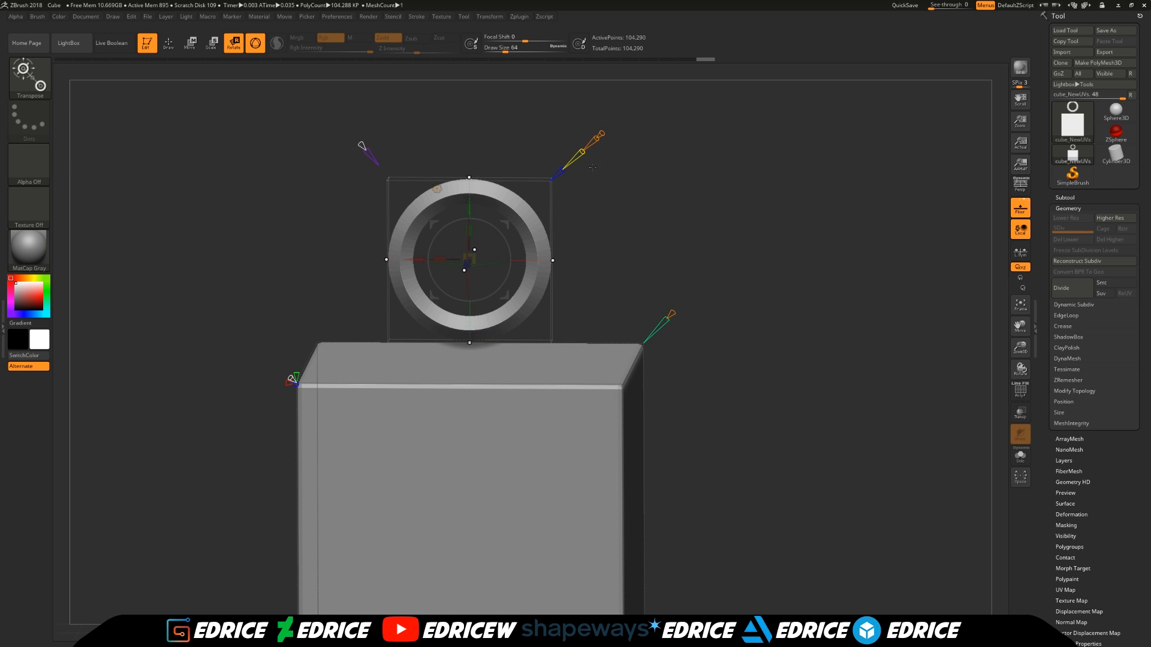
left_click_drag(584, 154, 581, 168)
left_click_drag(635, 201, 690, 207, "shift")
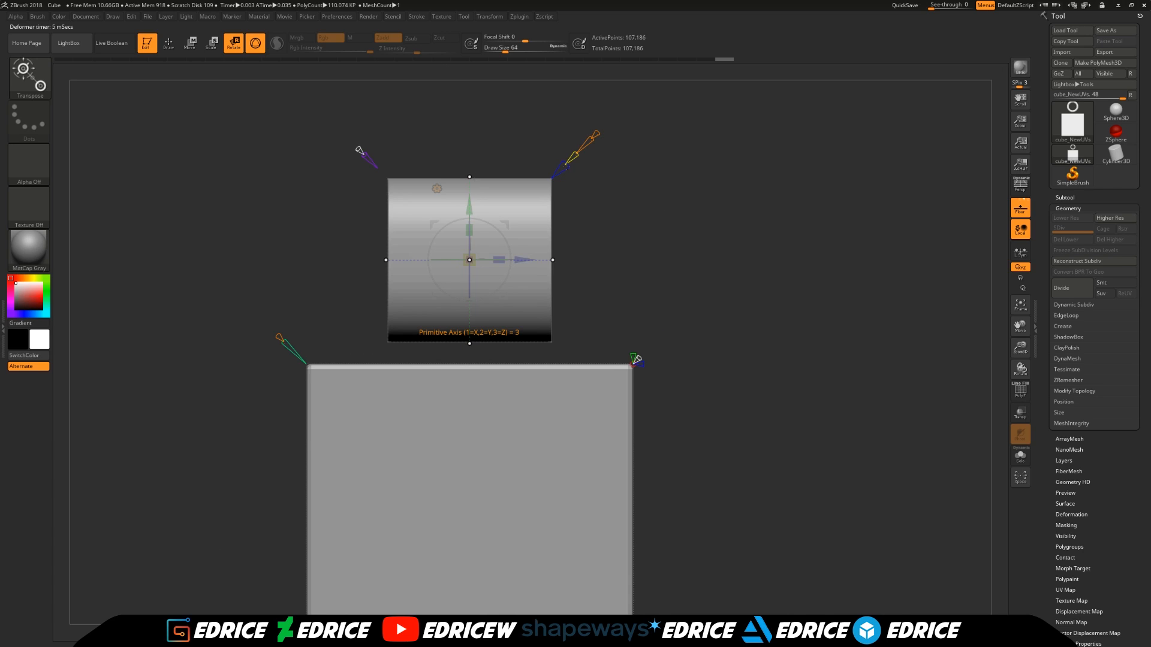
Step: Try primitive axis values 2 and 1 on the rounded-square cylinder, and leave it upright on axis 2
left_click_drag(629, 174, 579, 173)
left_click_drag(698, 243, 681, 251, "shift")
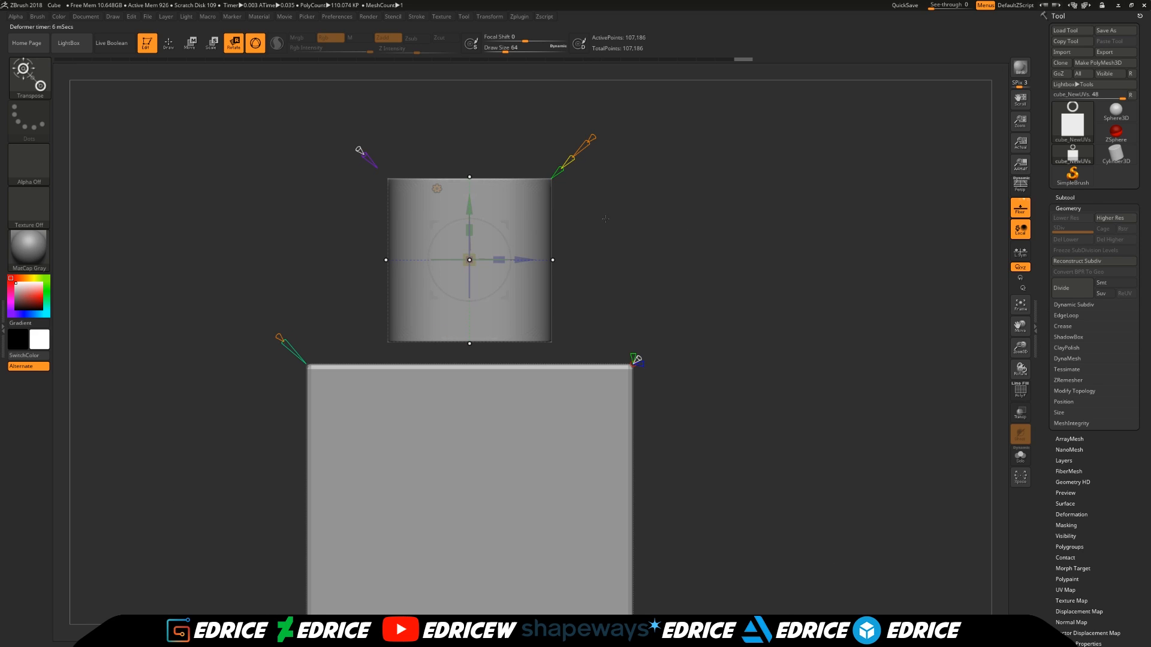
left_click_drag(606, 218, 563, 235)
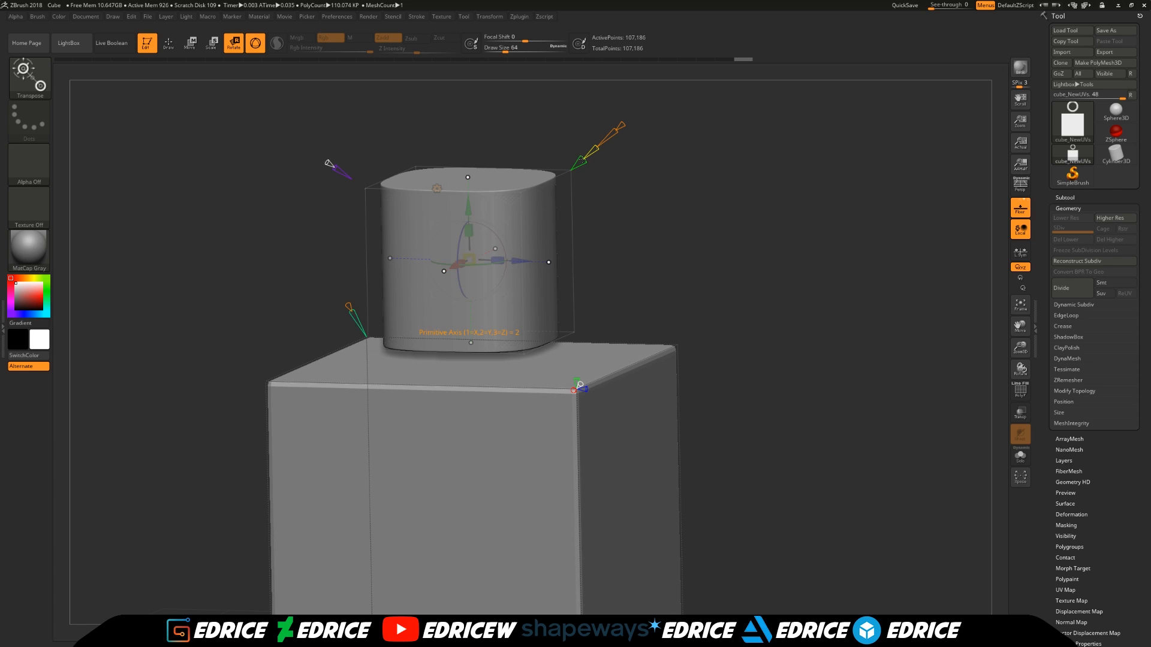
left_click(580, 161)
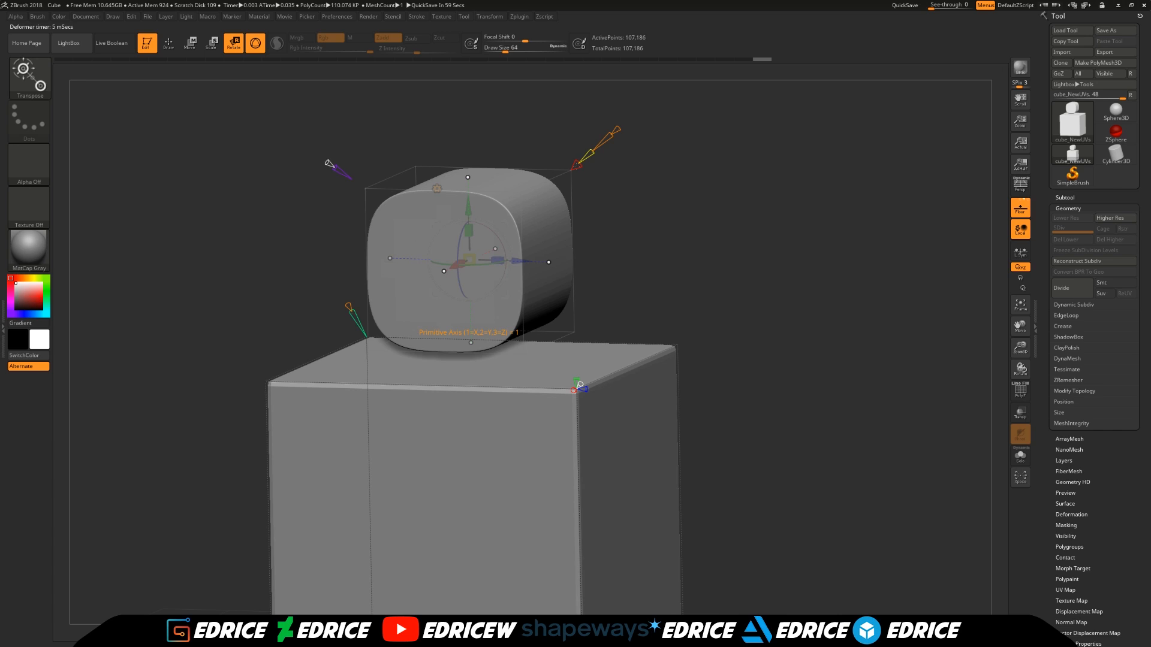
left_click(459, 264)
left_click_drag(581, 161, 587, 164)
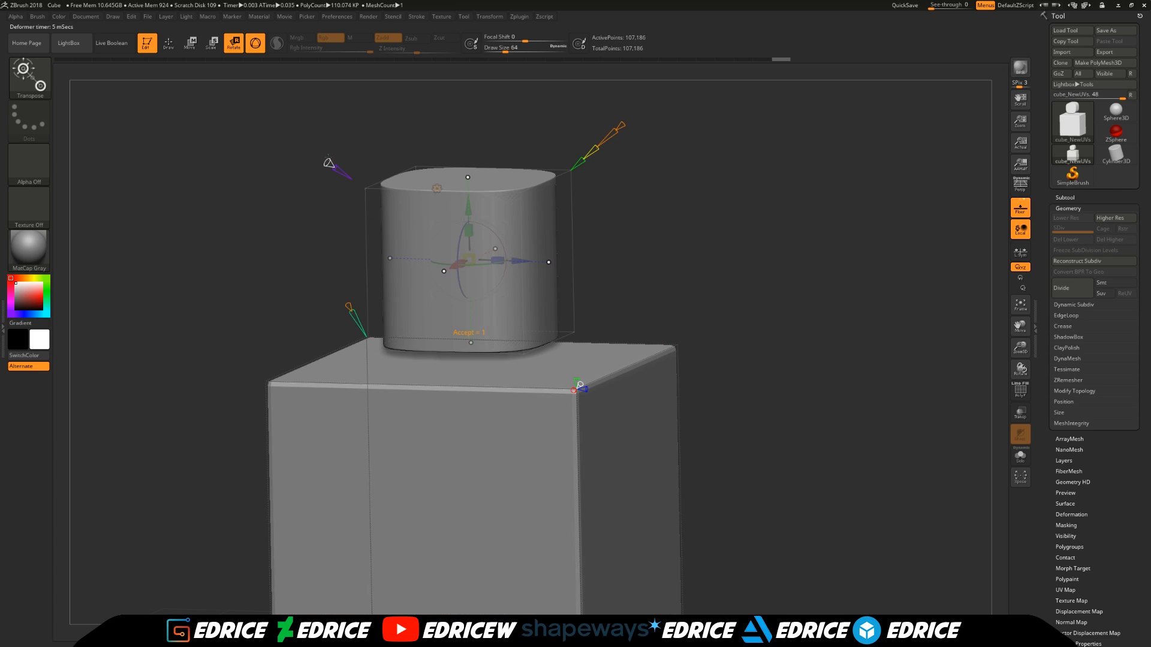
Step: Switch the primitive to a subtractive form with the purple cone and move it down about 0.41 into the cube's top face
left_click_drag(671, 239, 392, 179)
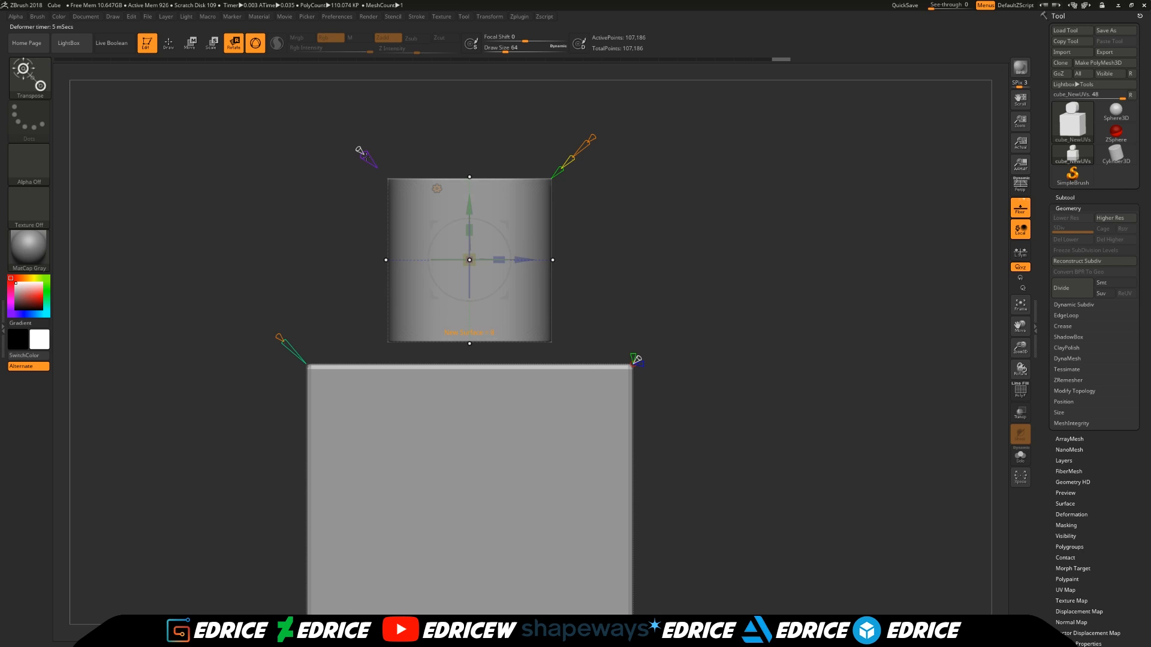
left_click(366, 157)
left_click_drag(617, 229, 589, 239)
left_click_drag(468, 344, 468, 411)
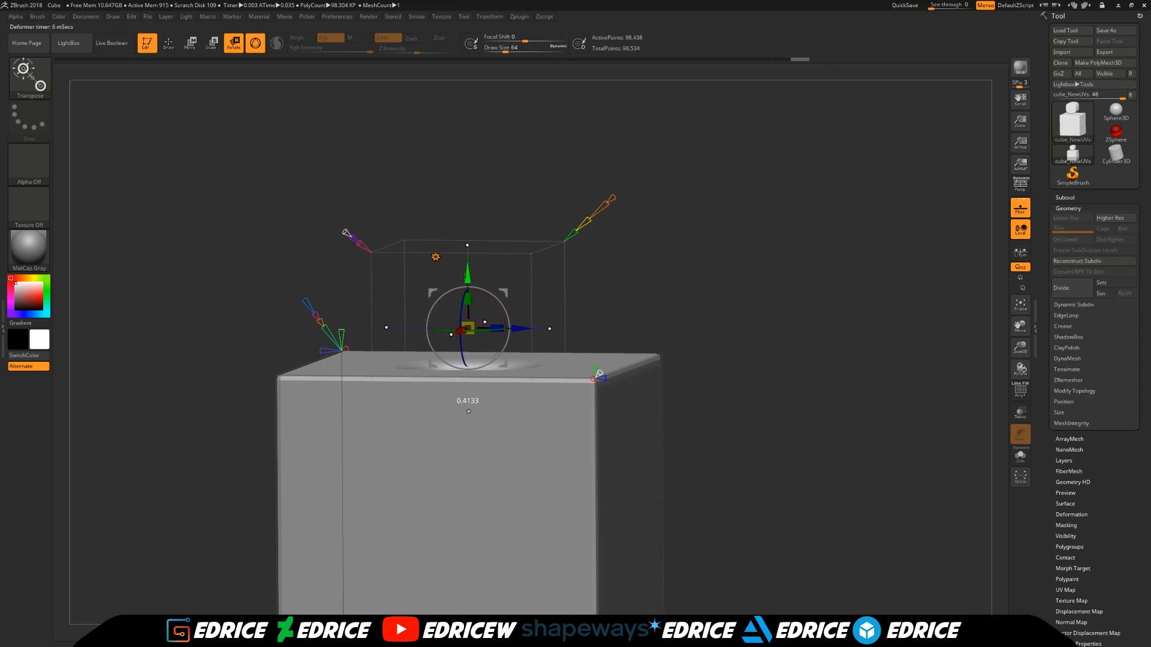
left_click_drag(696, 263, 703, 319)
left_click_drag(1017, 349, 1017, 399)
left_click_drag(1018, 328, 1010, 386)
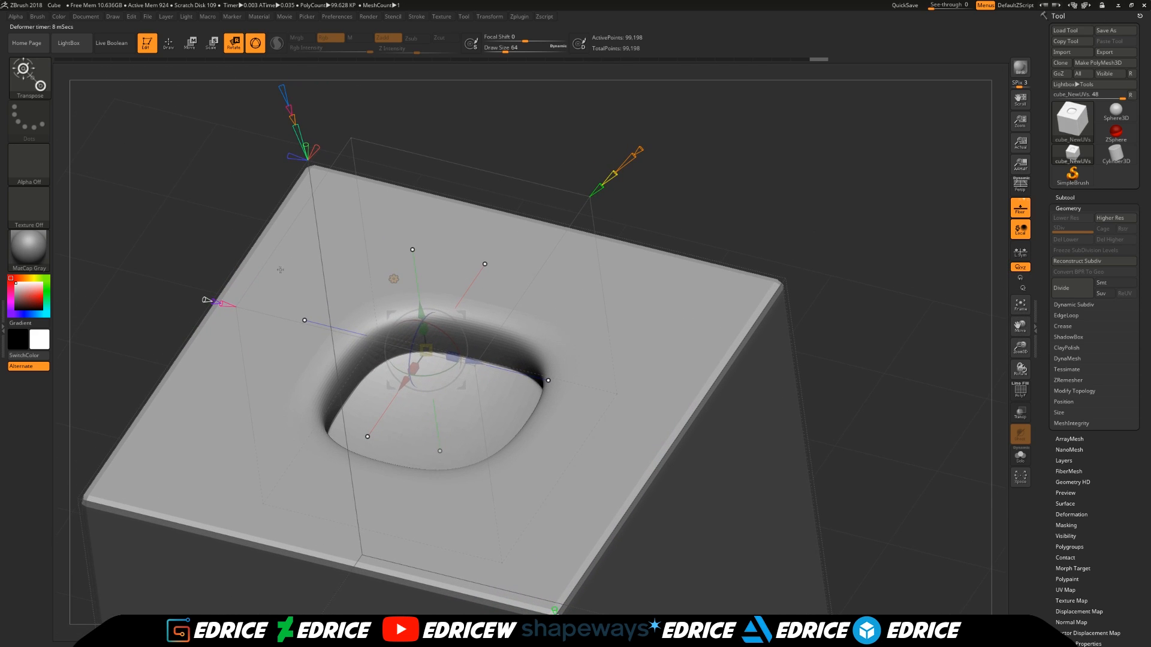
Step: Undo the last cone change and sharpen the soft-edged pocket into a crisp, straight-walled cut with the purple cone
left_click_drag(222, 304, 230, 306)
key("ctrl+z")
right_click_drag(414, 300, 465, 300)
left_click_drag(322, 289, 341, 289)
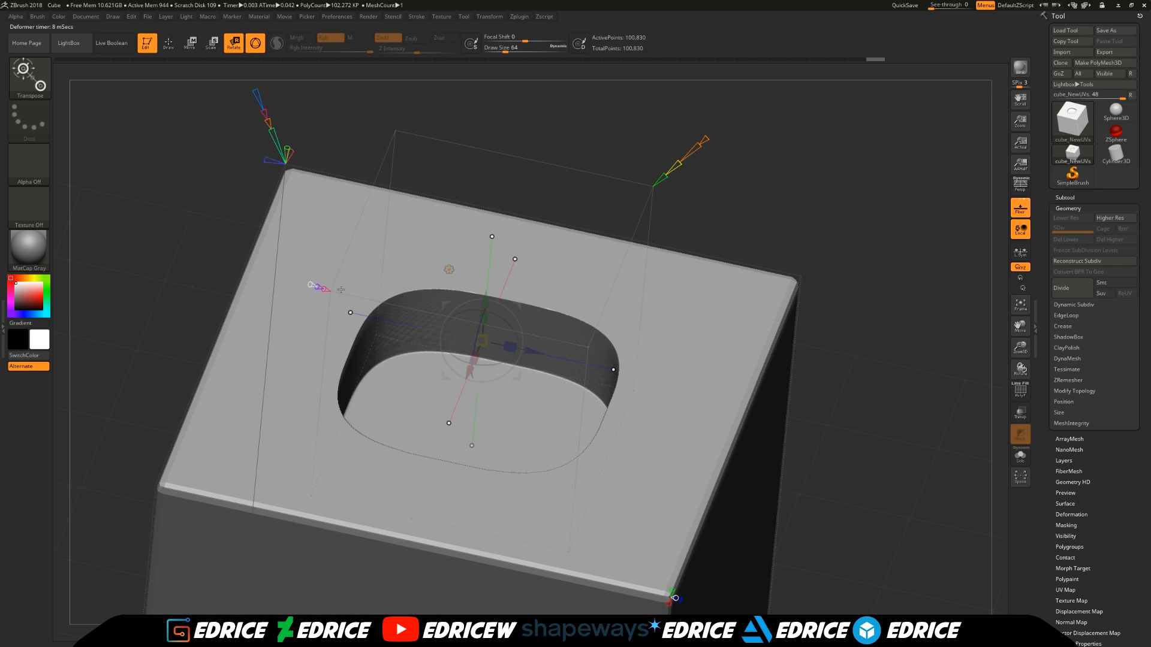
Step: Examine the rounded pocket's walls and floor, along with the gizmo cones around it, from several angles
left_click_drag(754, 244, 725, 193)
left_click_drag(1021, 326, 1027, 392)
left_click_drag(310, 292, 244, 308)
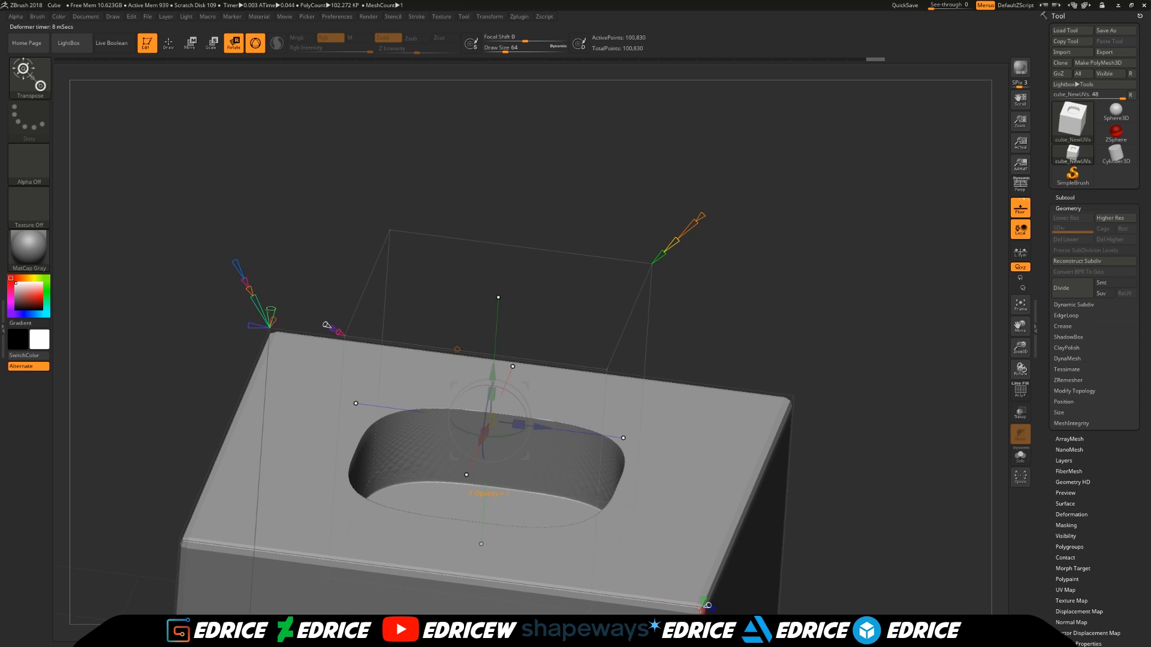
left_click_drag(392, 265, 398, 302)
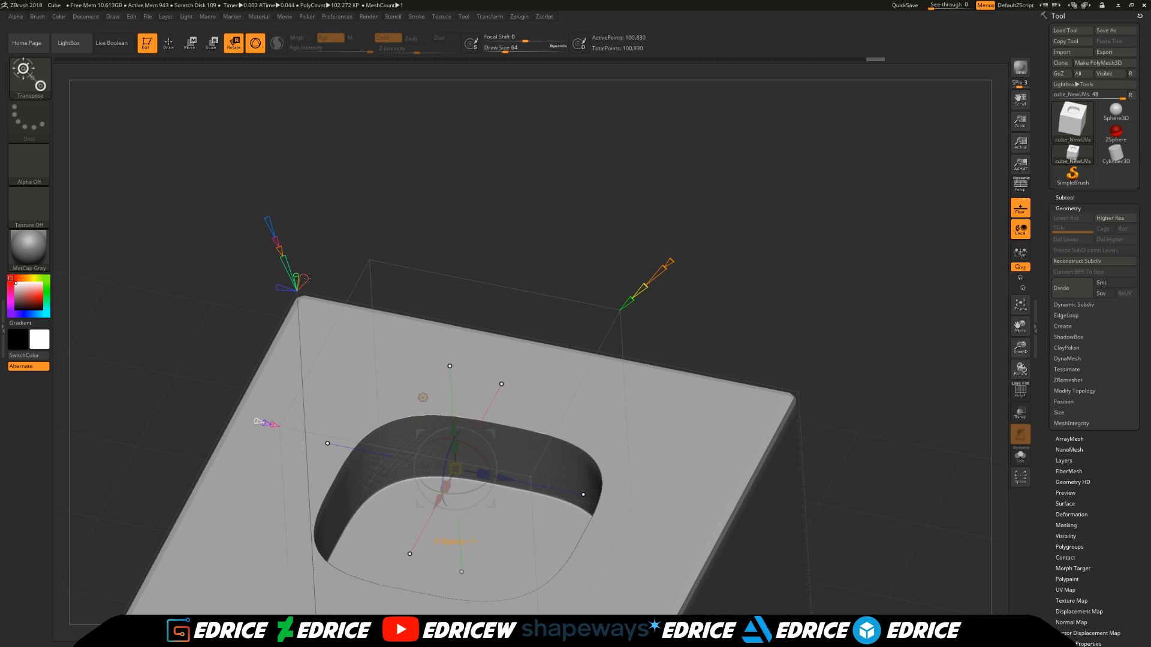
mouse_move(305, 278)
left_mouse_down()
mouse_move(303, 288)
mouse_move(320, 278)
mouse_move(313, 292)
mouse_move(299, 281)
mouse_move(299, 293)
mouse_move(302, 273)
mouse_move(272, 287)
mouse_move(298, 289)
left_mouse_up()
mouse_move(377, 251)
left_mouse_down()
mouse_move(387, 278)
mouse_move(458, 276)
mouse_move(327, 279)
mouse_move(371, 272)
left_mouse_up()
mouse_move(301, 275)
left_mouse_down()
mouse_move(304, 265)
mouse_move(262, 277)
mouse_move(243, 264)
left_mouse_up()
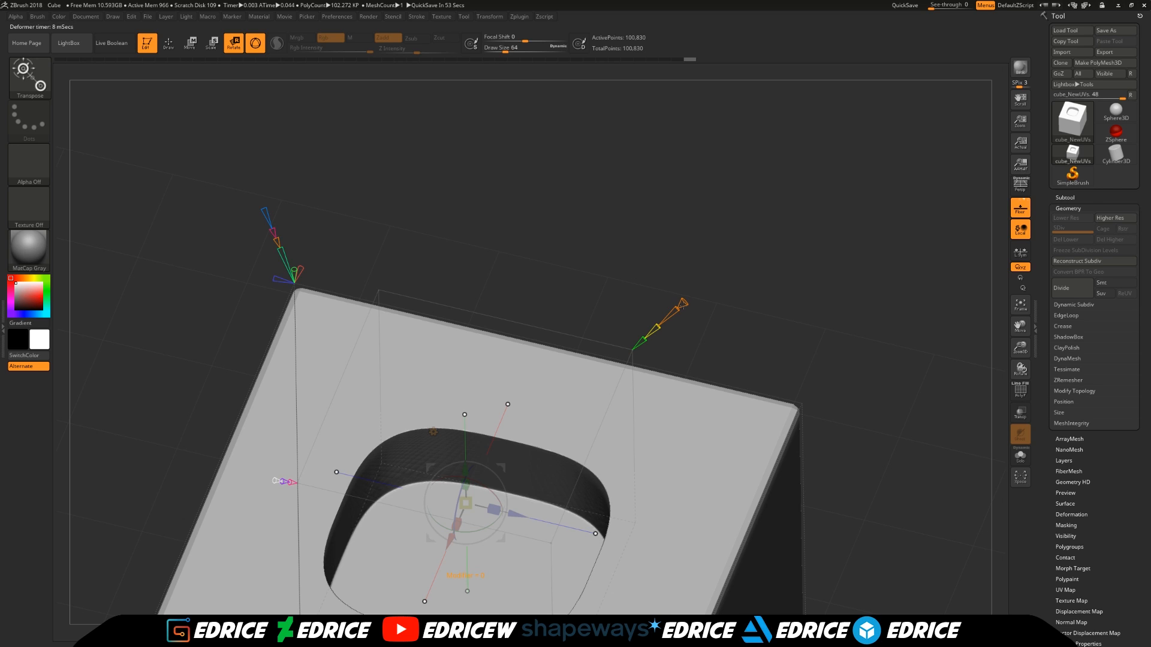
Step: Square off the pocket's corners with the orange cone, and try curving its walls before restoring them flat
left_click_drag(682, 304, 662, 331)
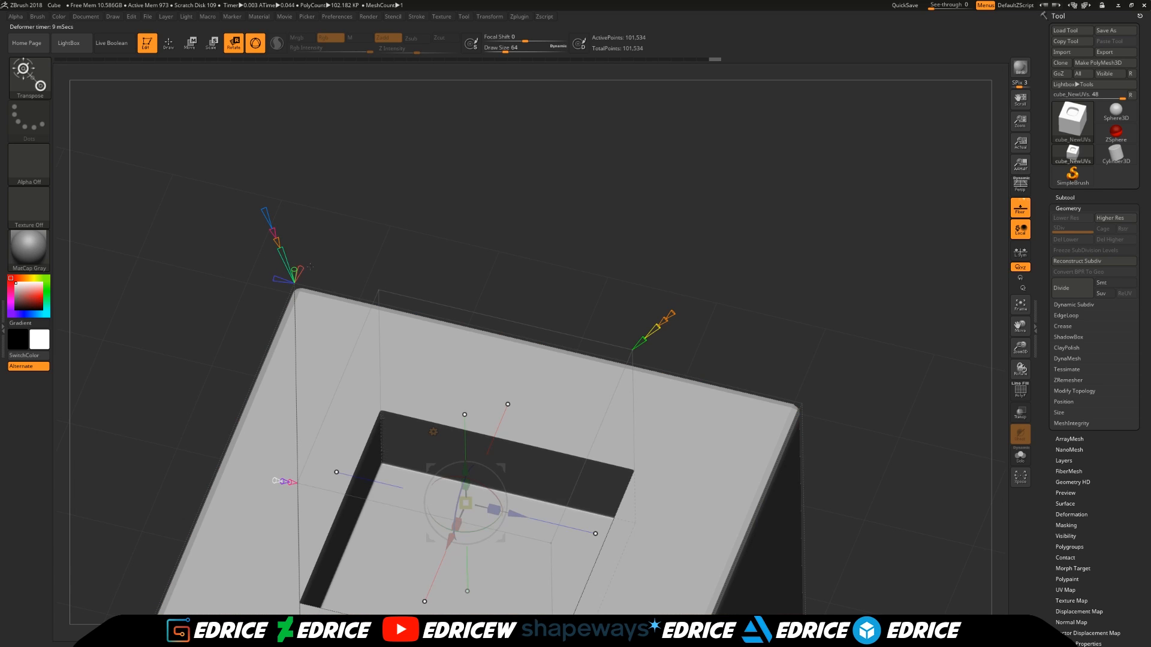
left_click_drag(300, 268, 307, 261)
left_click_drag(525, 276, 526, 300)
left_click_drag(1017, 328, 940, 343)
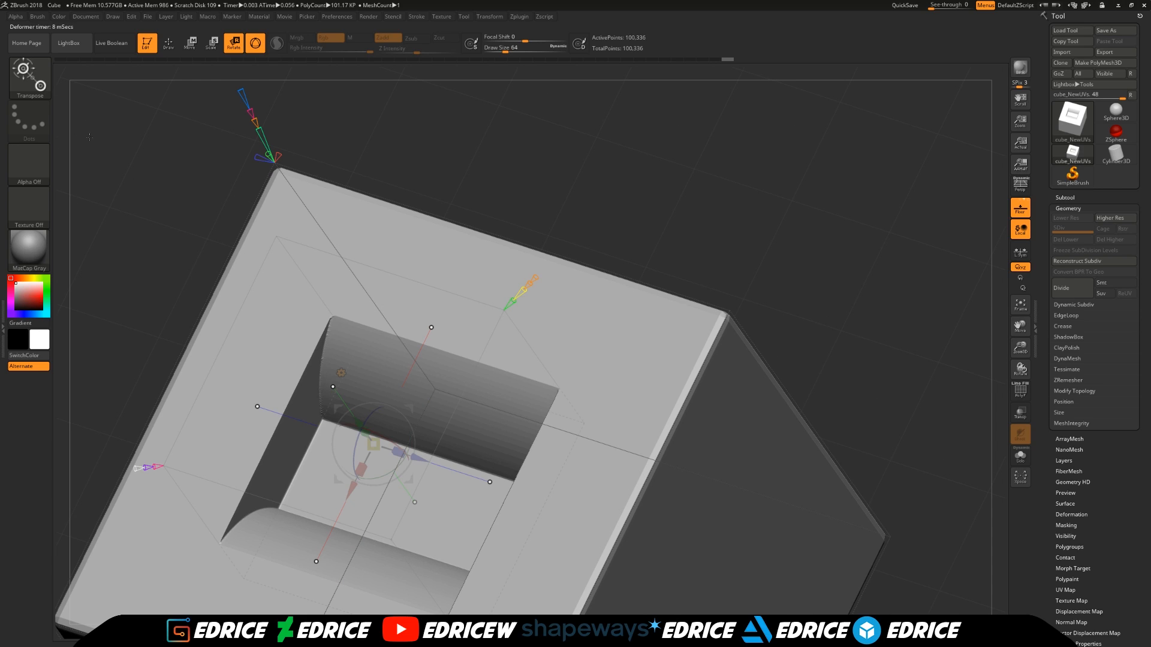
left_click_drag(278, 157, 297, 130)
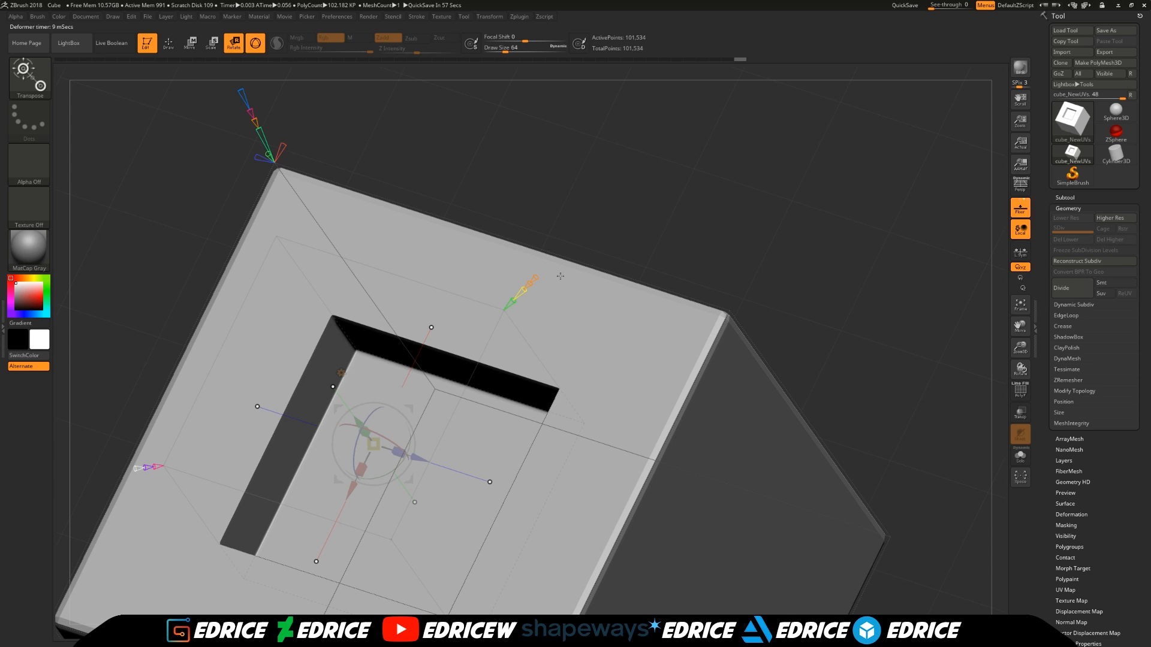
Step: Adjust the mesh density of the square pocket with the stacked cones at the cube's corner
left_click_drag(749, 270, 818, 321, "alt")
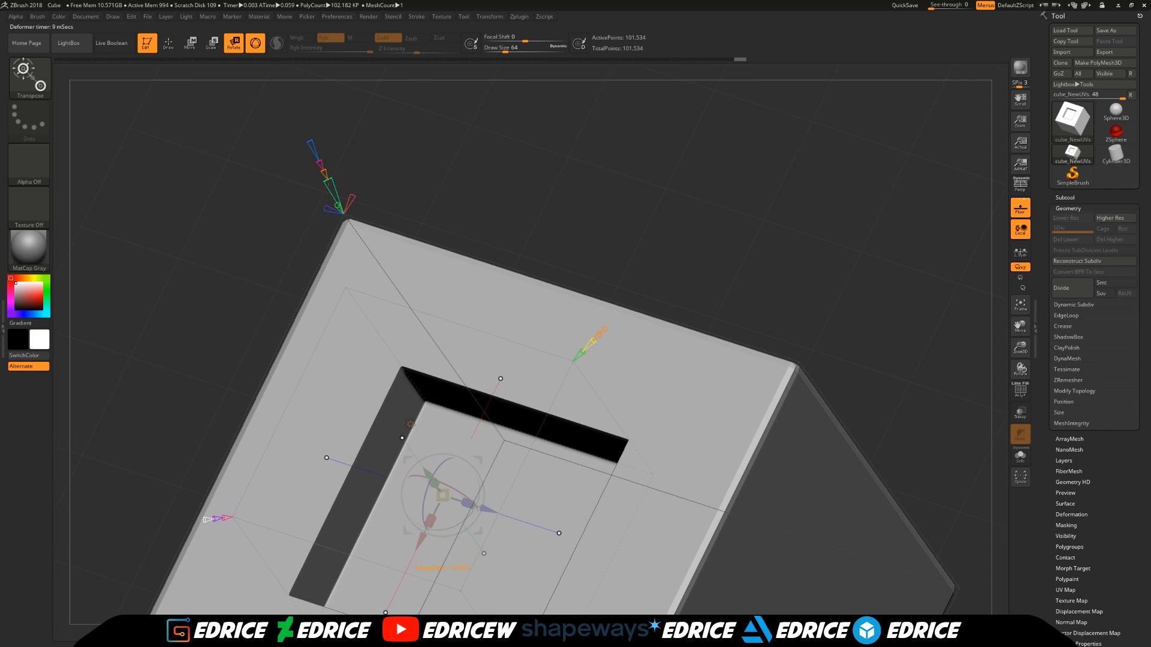
mouse_move(333, 198)
left_mouse_down()
mouse_move(320, 165)
mouse_move(333, 179)
left_mouse_up()
left_click_drag(444, 419, 446, 419)
left_click_drag(556, 212, 331, 181)
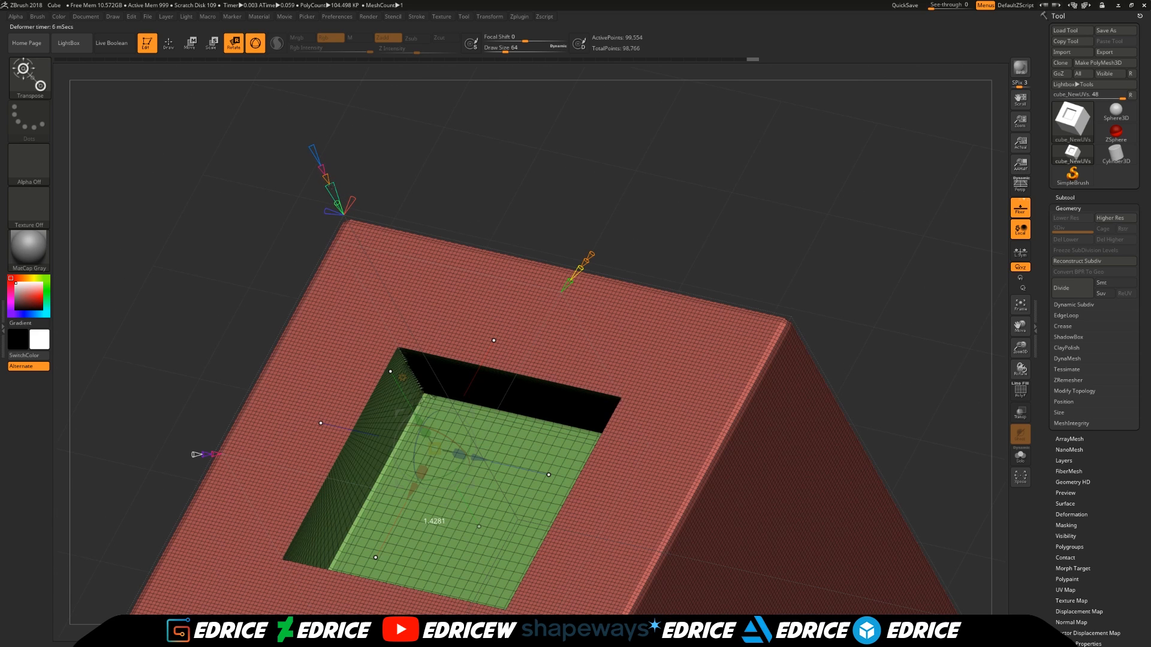
left_click_drag(568, 283, 569, 283)
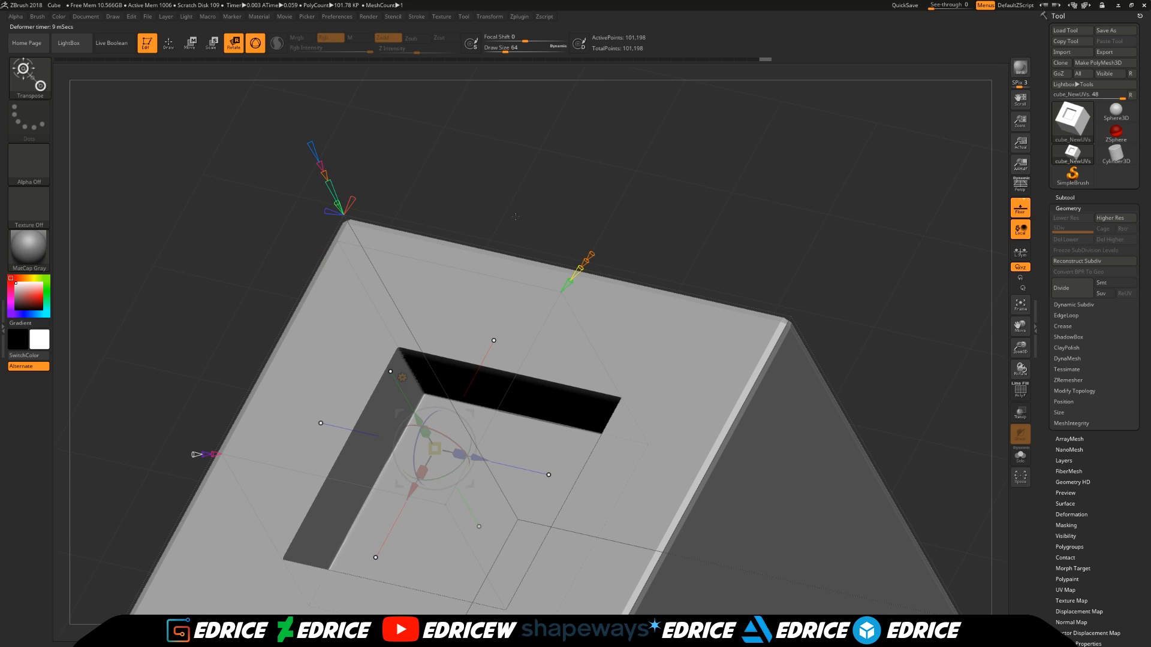
left_click_drag(328, 184, 324, 173)
left_click_drag(509, 139, 556, 139)
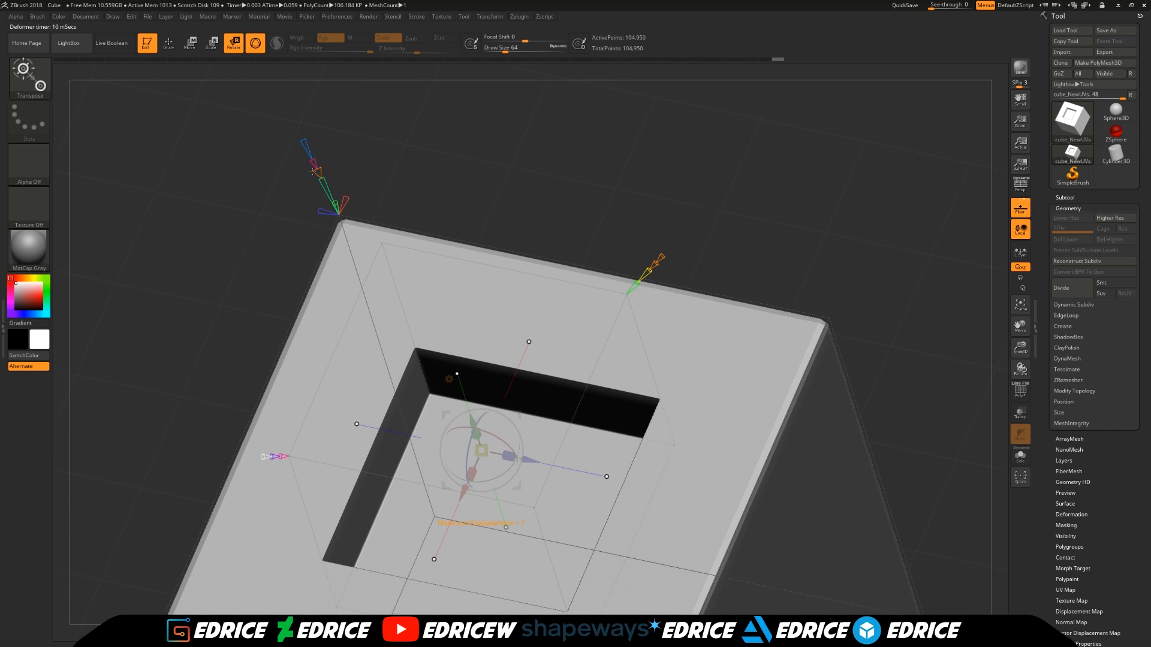
Step: Adjust the stacked cones at the cube's corner and shift the pink cone to turn the pocket into a raised primitive
mouse_move(316, 172)
left_mouse_down()
mouse_move(312, 163)
mouse_move(314, 179)
left_mouse_up()
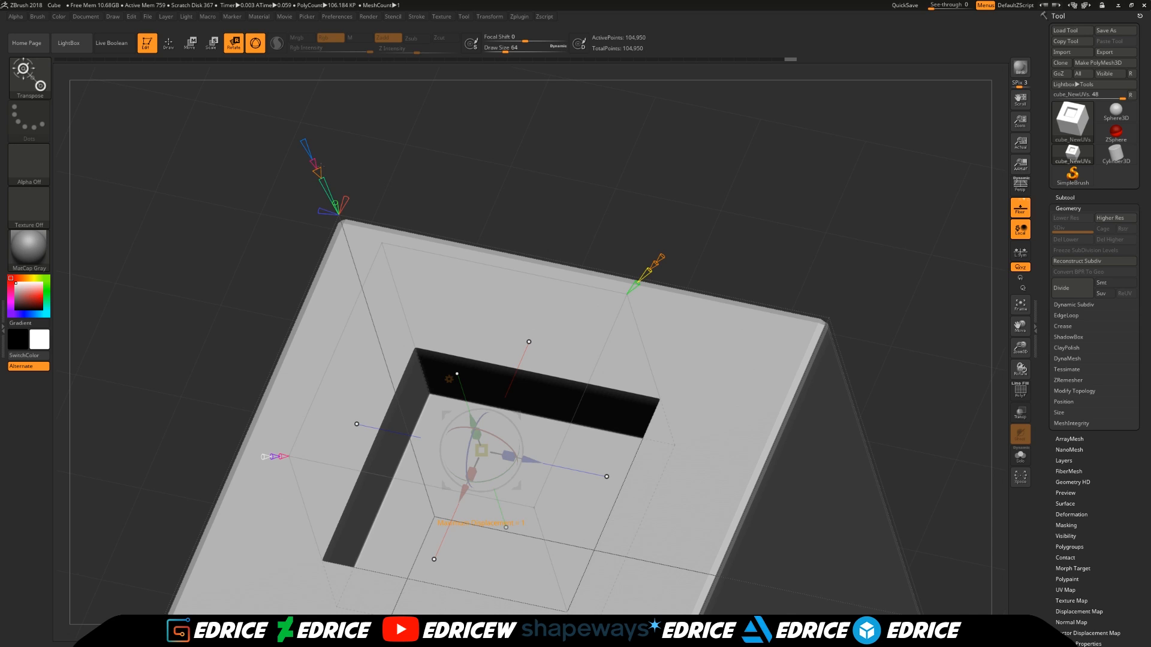
mouse_move(316, 172)
left_mouse_down()
mouse_move(310, 110)
mouse_move(309, 171)
left_mouse_up()
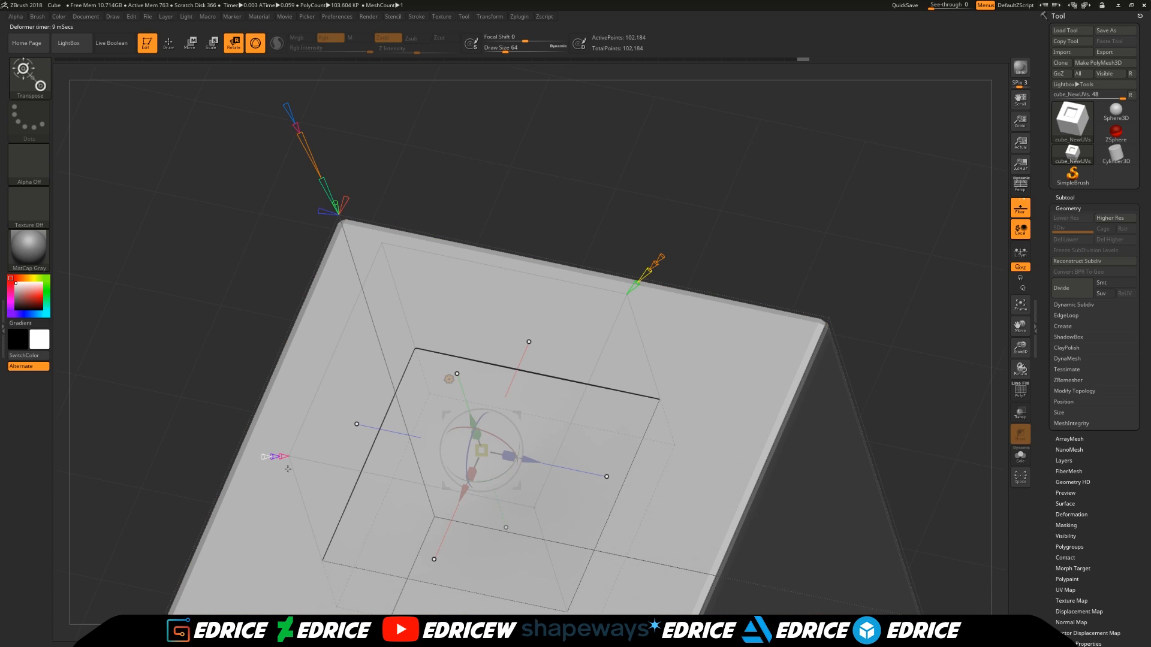
left_click_drag(274, 457, 269, 457)
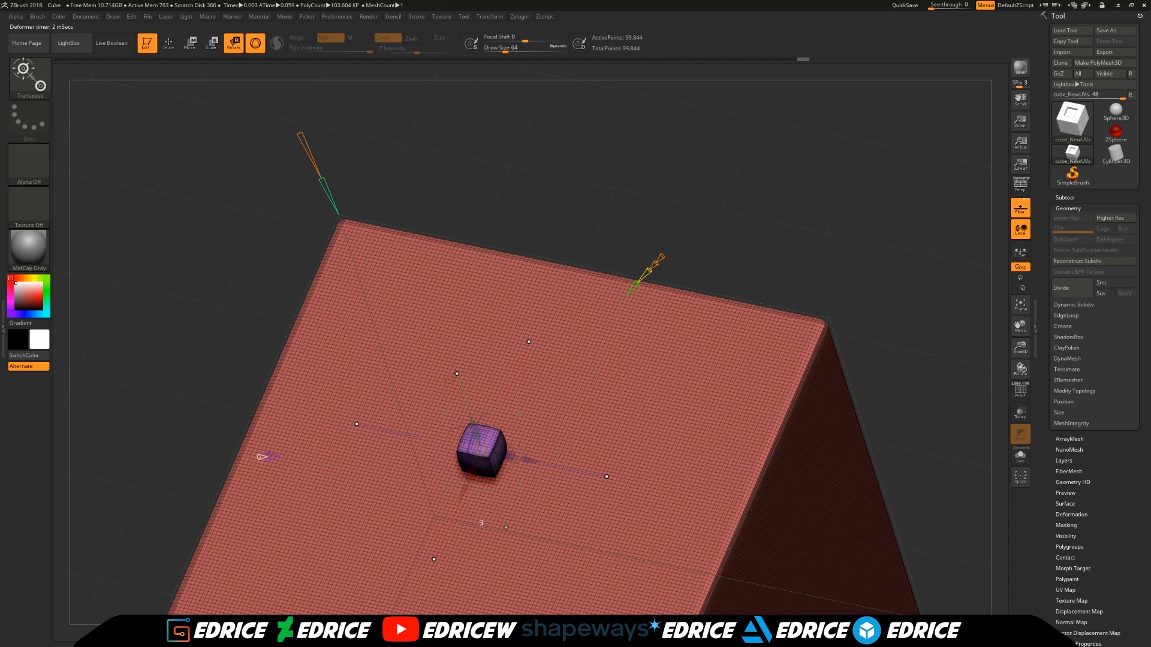
Step: Vary the raised primitive with the orange corner cone from 0 up to 1, and restore the pocket cut with the pink cone
mouse_move(321, 180)
left_mouse_down()
mouse_move(318, 160)
mouse_move(322, 175)
left_mouse_up()
mouse_move(303, 136)
left_mouse_down()
mouse_move(318, 196)
mouse_move(297, 117)
left_mouse_up()
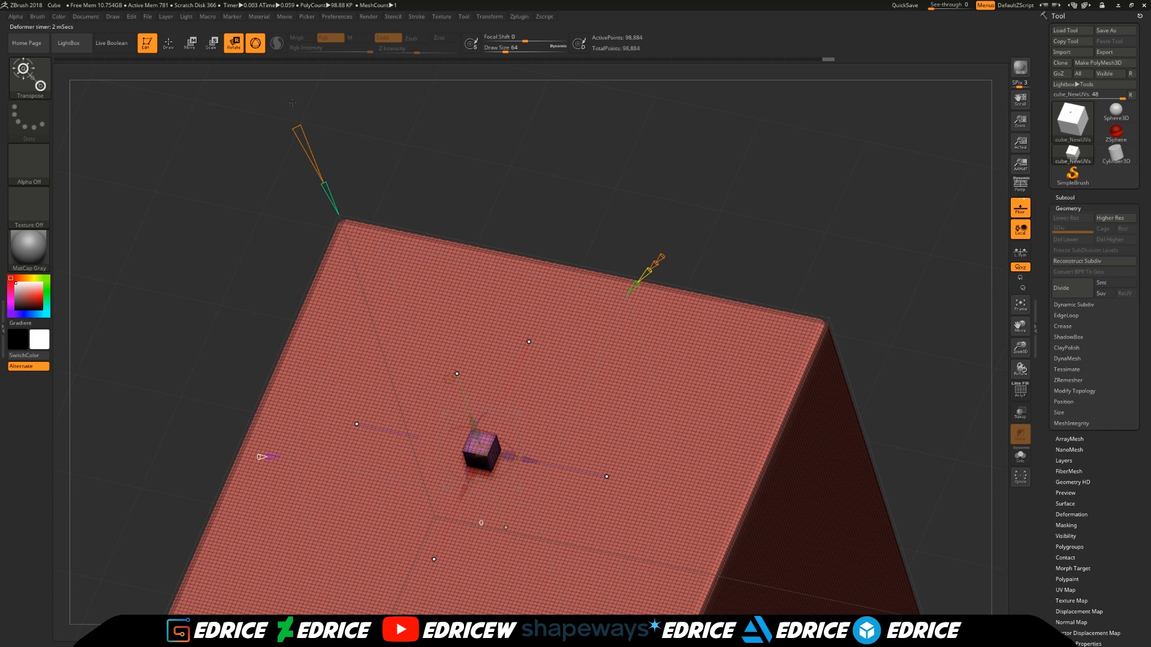
left_click_drag(297, 125, 308, 149)
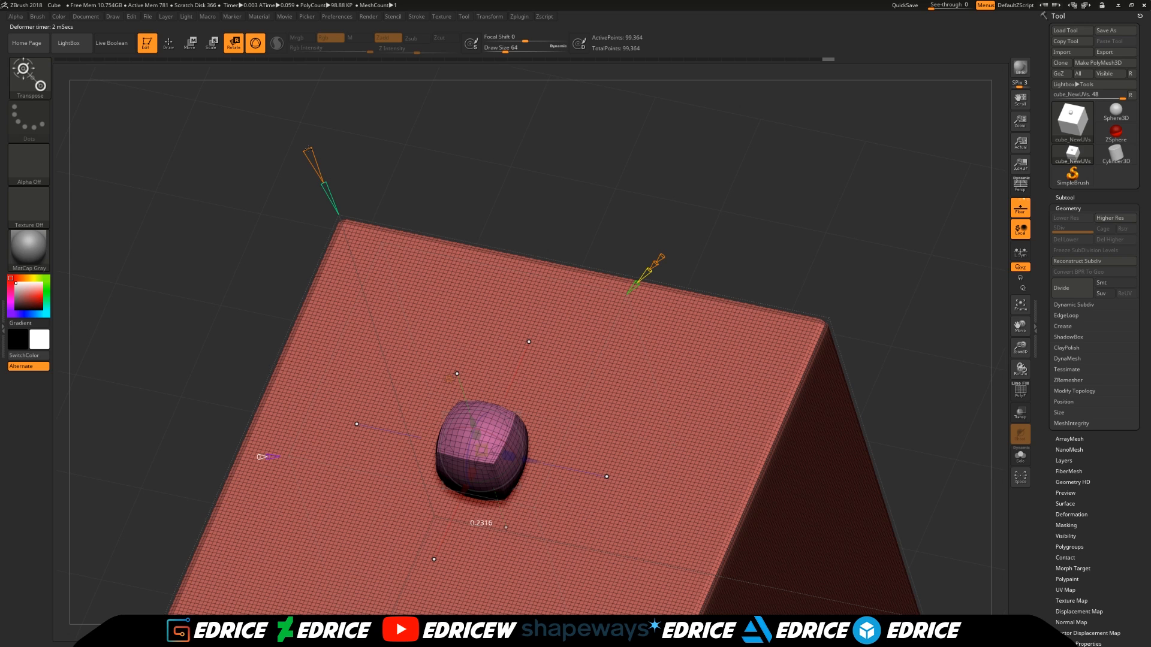
mouse_move(308, 149)
left_mouse_down()
mouse_move(317, 179)
mouse_move(315, 149)
mouse_move(318, 178)
mouse_move(318, 159)
left_mouse_up()
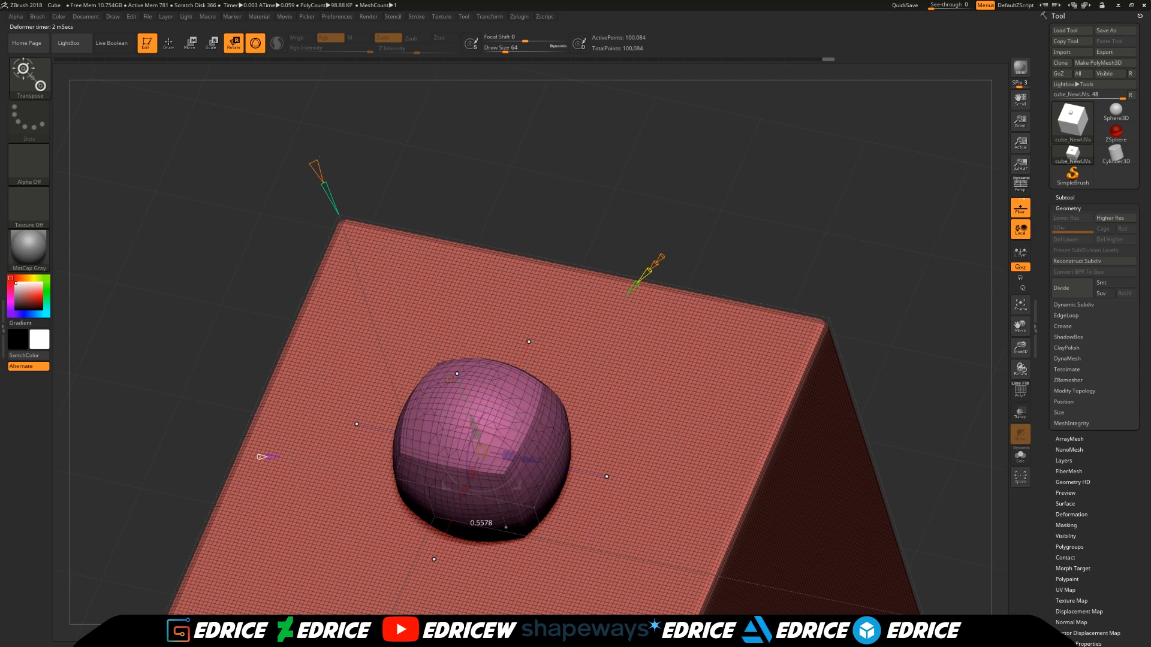
mouse_move(318, 159)
left_mouse_down()
mouse_move(315, 137)
mouse_move(320, 178)
left_mouse_up()
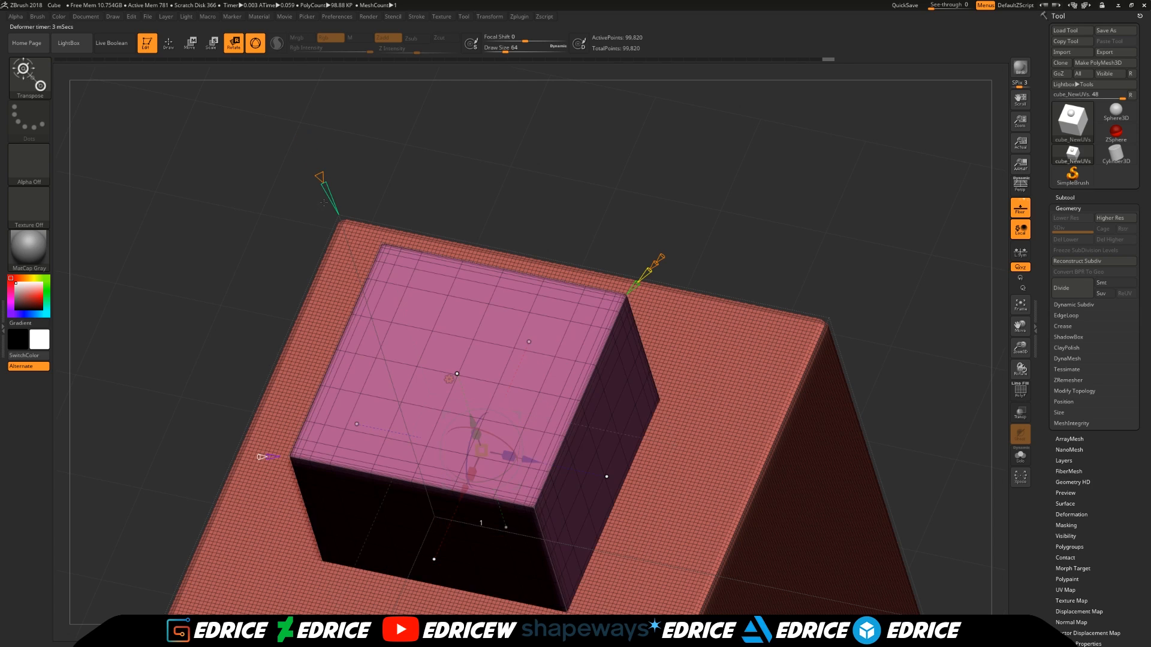
left_click_drag(268, 455, 294, 460)
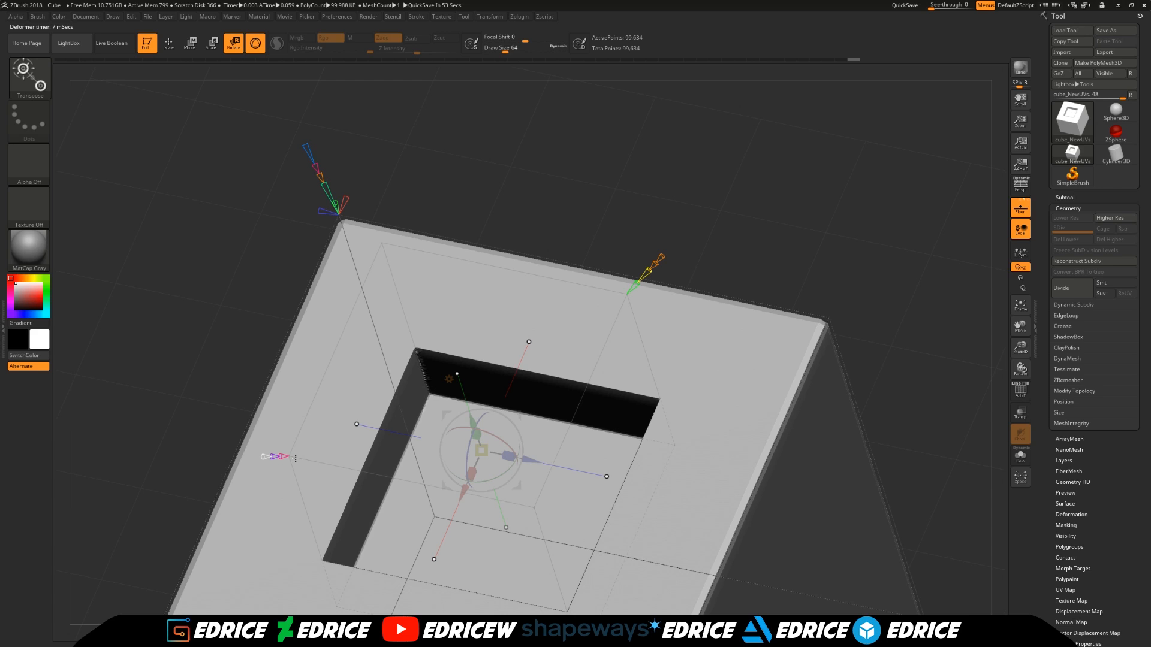
Step: Nudge a gizmo cone to clean up the pocket's jagged edges, and check the cut from several angles
left_click_drag(859, 307, 876, 245)
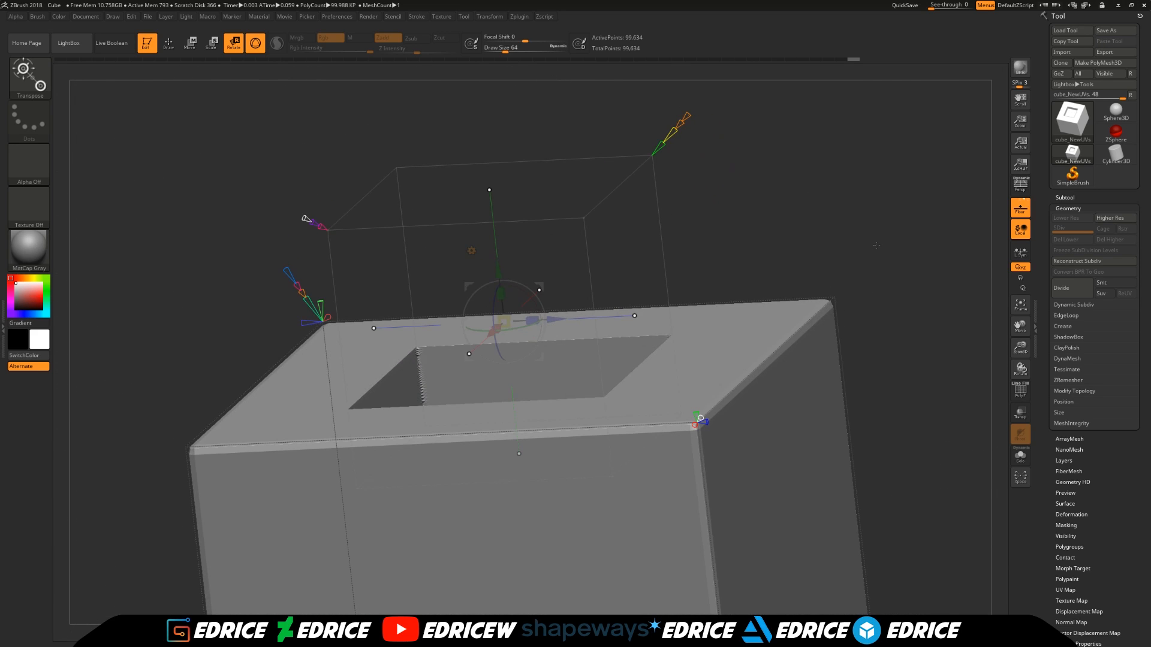
left_click_drag(873, 234, 875, 291)
left_click_drag(302, 227, 300, 223)
left_click_drag(860, 225, 884, 290)
left_click_drag(1023, 329, 973, 247)
left_click_drag(959, 243, 945, 213)
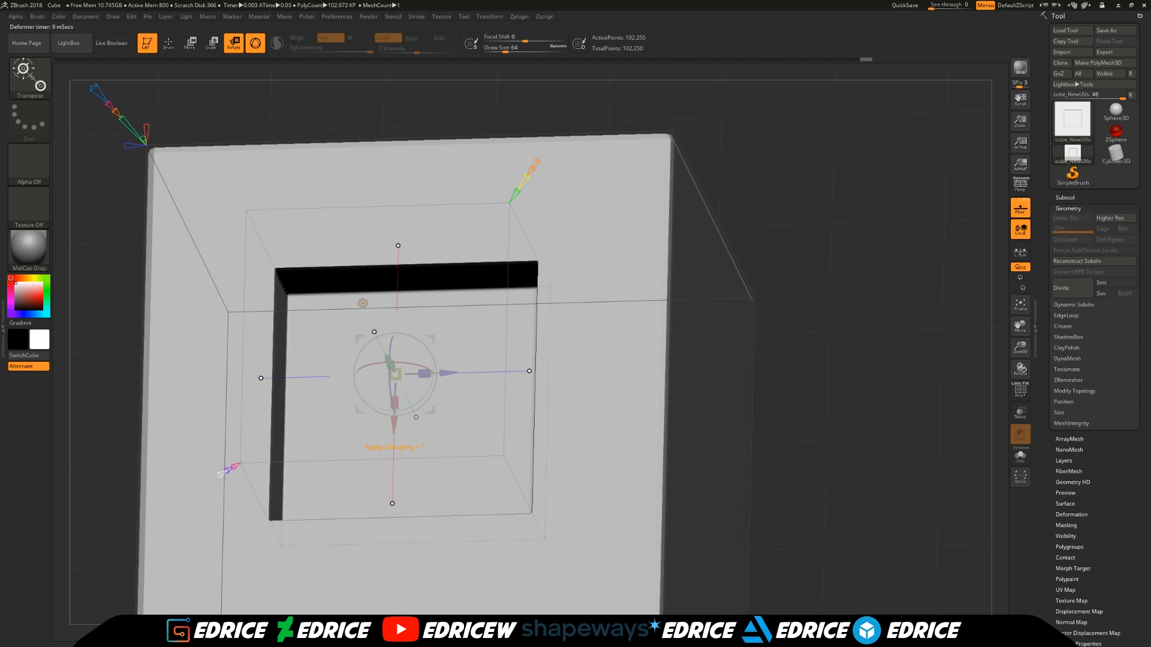
left_click_drag(806, 281, 730, 352)
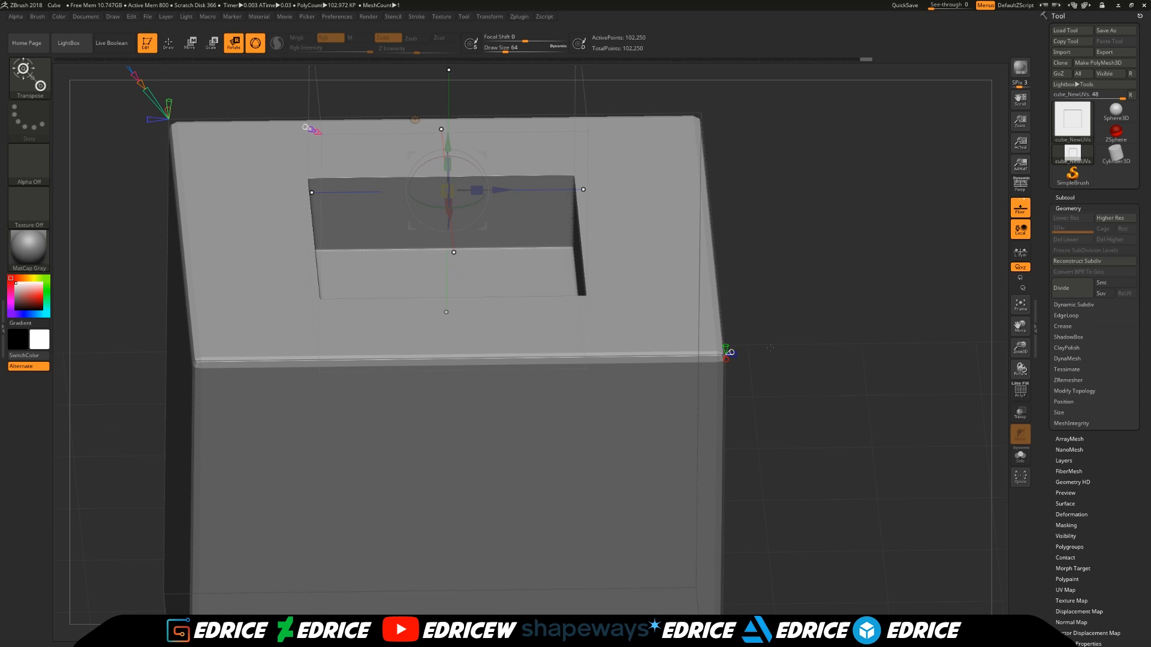
left_click_drag(770, 347, 700, 344)
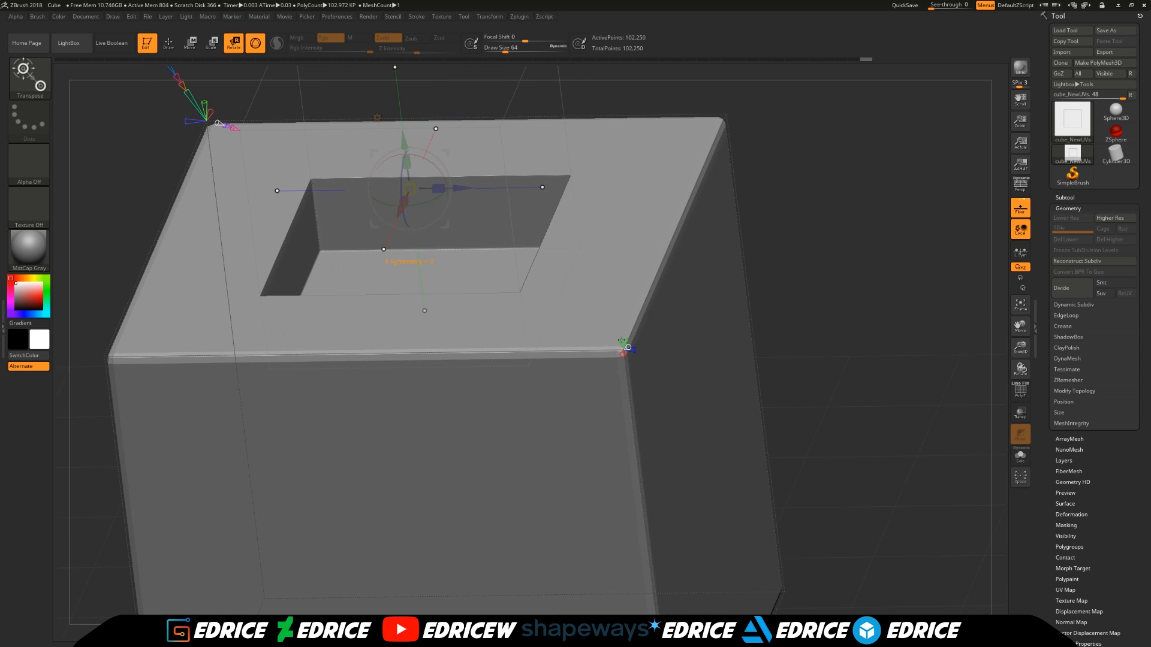
Step: Try small changes on the symmetry cones at the cube's near corner while checking the pocket's mesh
key("shift+f")
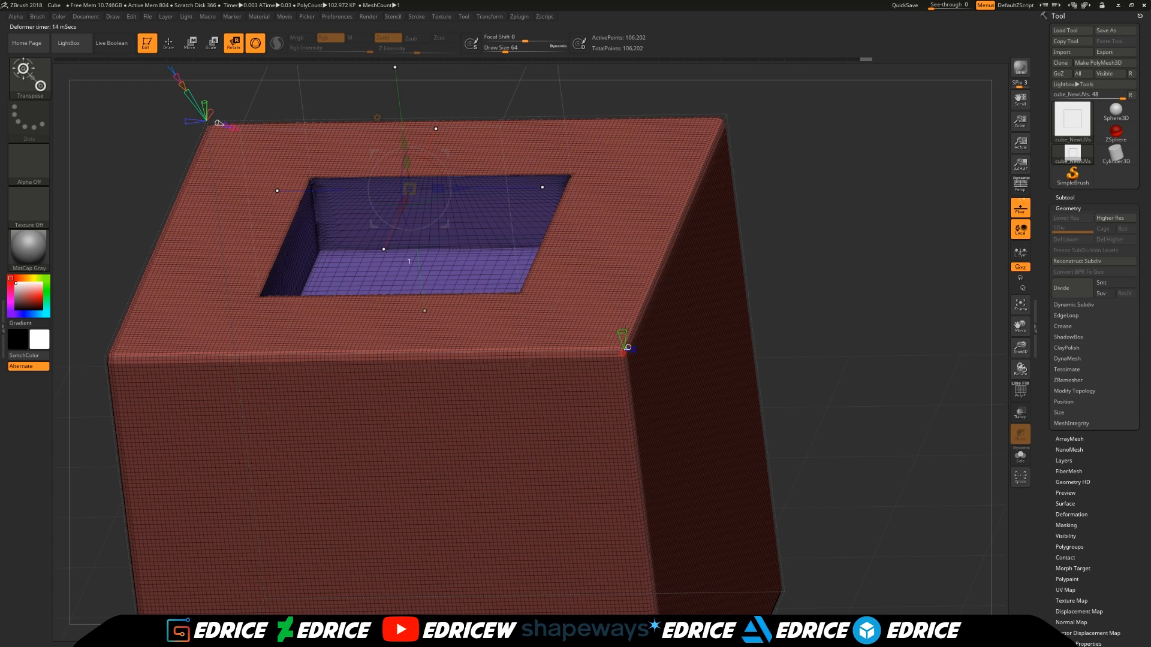
key("shift+f")
key("shift+f")
key("shift+f")
key("shift+f")
key("shift+f")
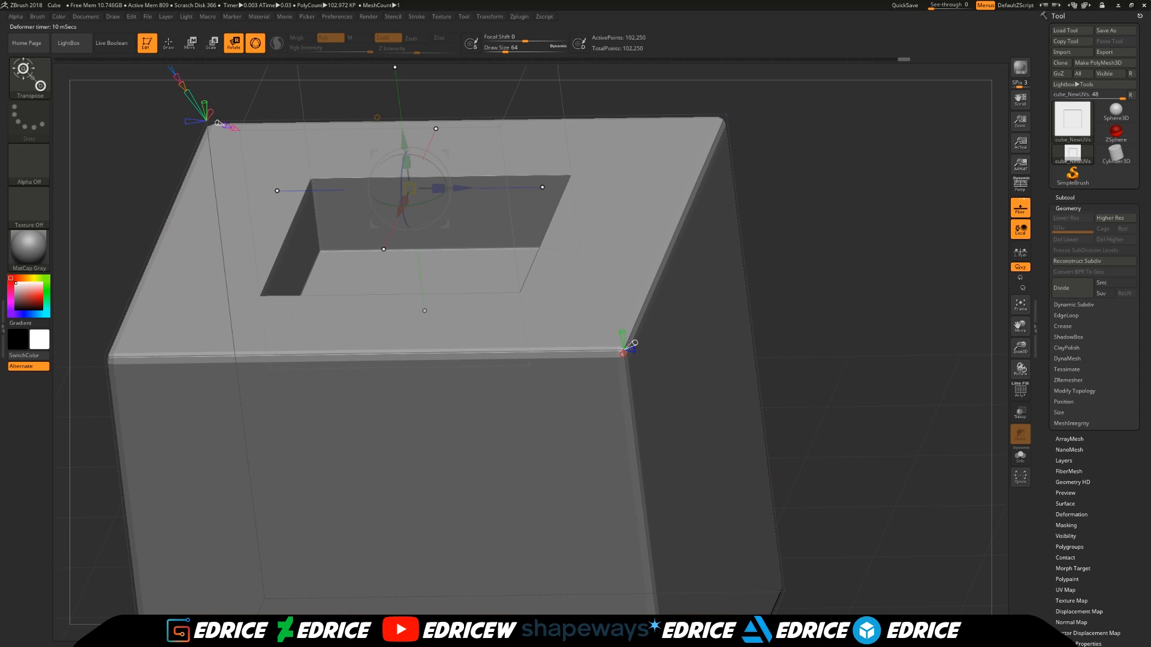
key("shift+f")
key("shift+f")
key("shift+f")
key("shift+f")
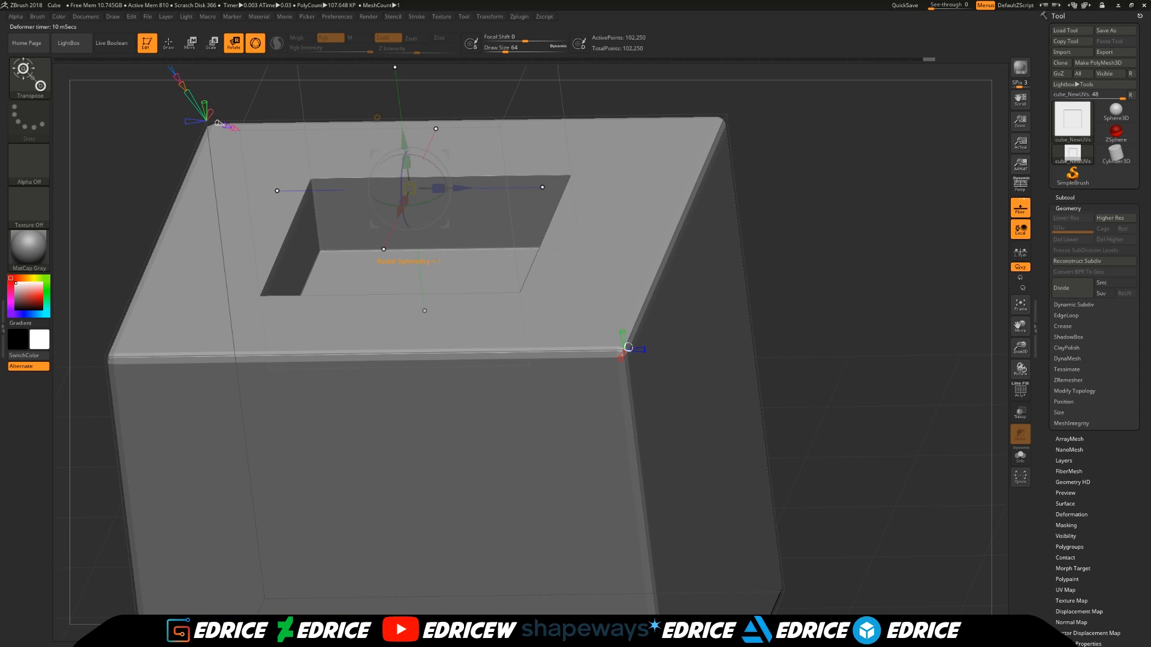
key("shift+f")
Step: Undo the excessive symmetry change and extend the white symmetry cone moderately to repeat the pocket on the cube's side faces
left_click_drag(628, 347, 678, 313)
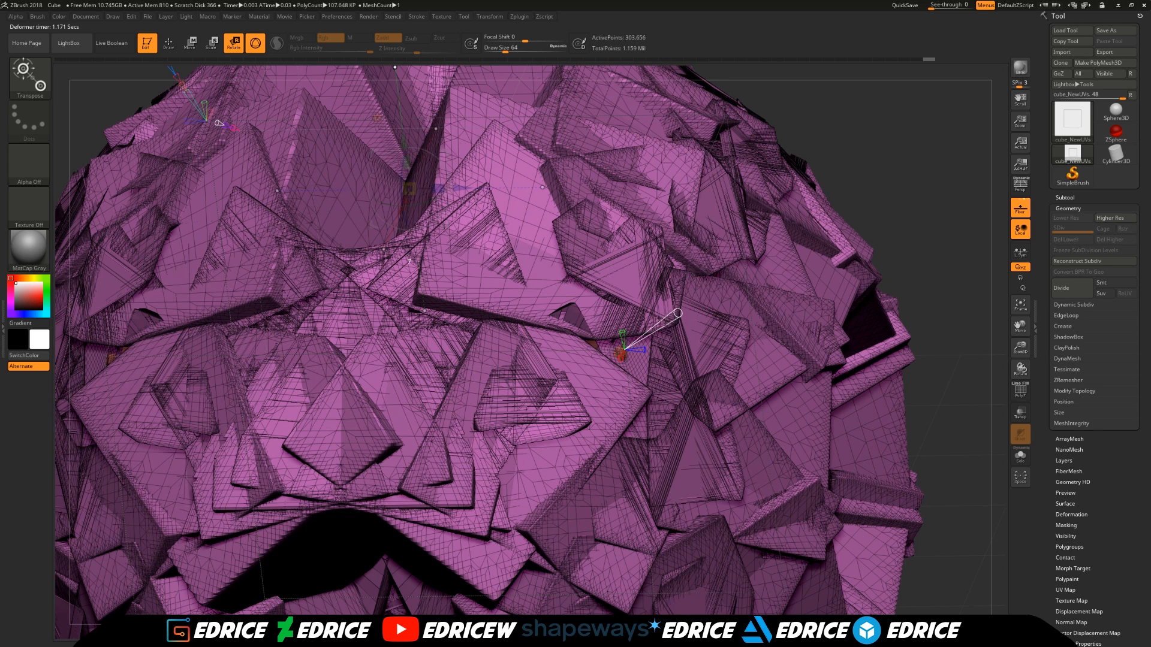
key("ctrl+z")
left_click_drag(628, 347, 663, 323)
key("shift+f")
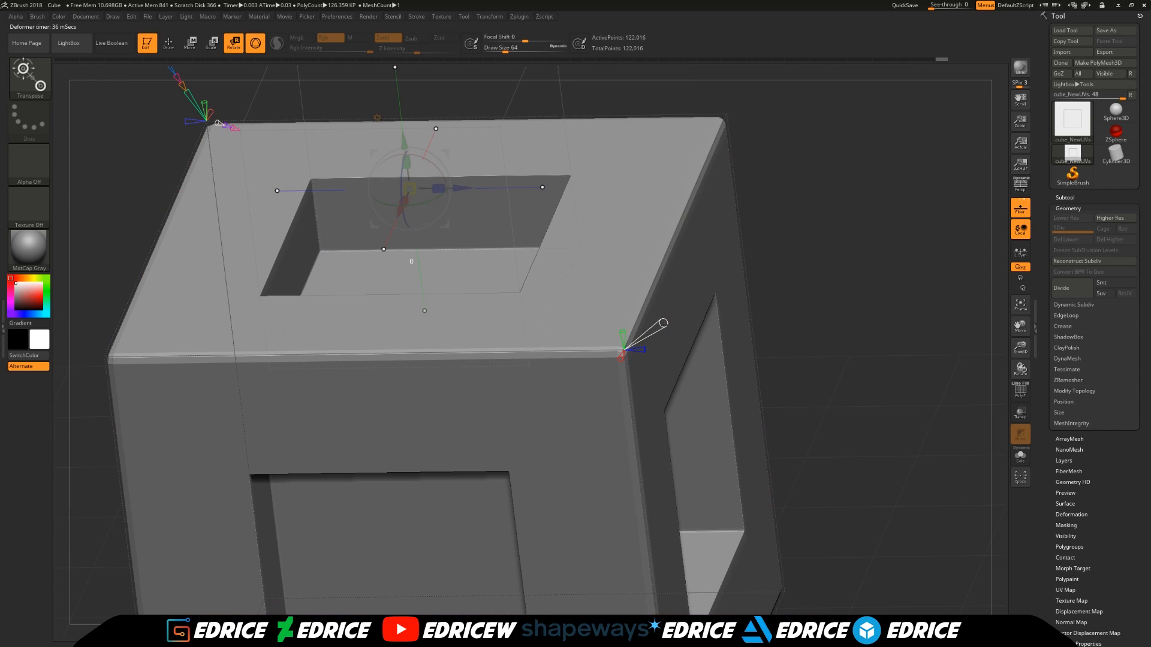
Step: Try a stronger Z Symmetry with the blue corner cone, and bring it back to 1
right_click_drag(663, 323, 456, 326)
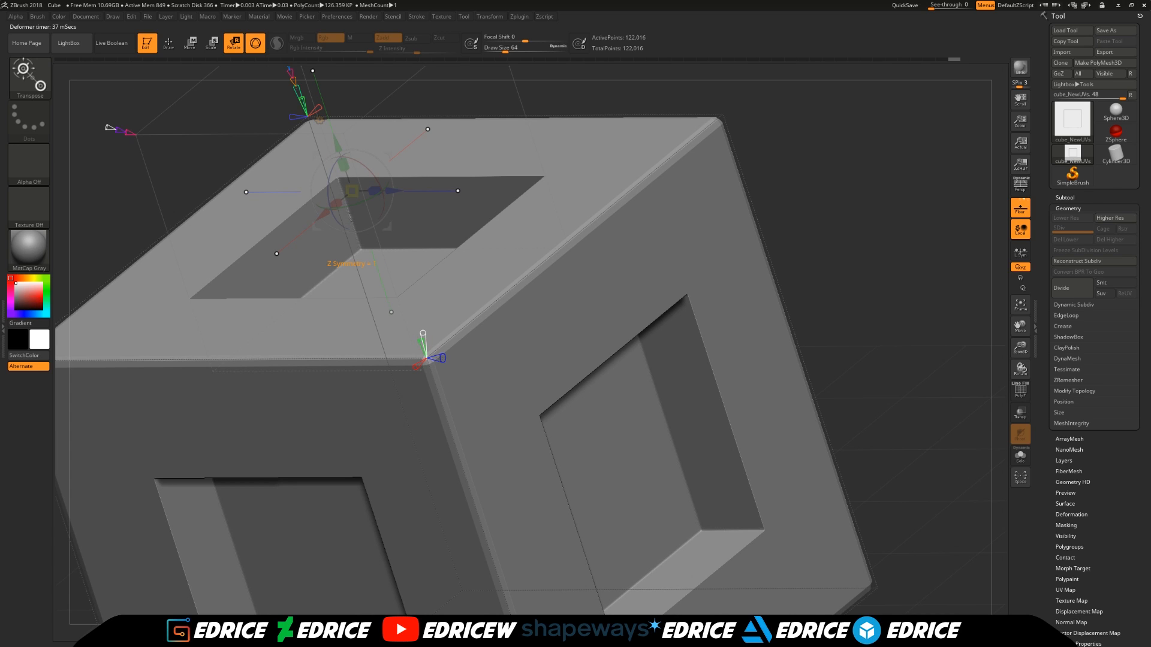
left_click_drag(442, 359, 424, 361)
key("shift+f")
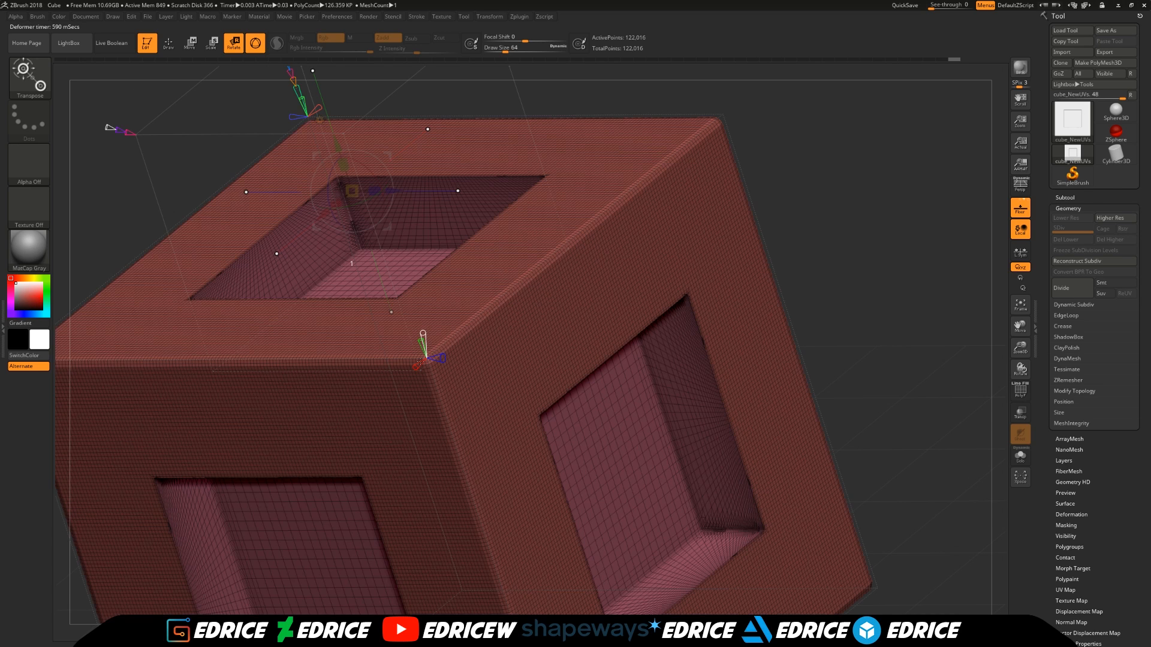
left_click_drag(498, 336, 881, 264)
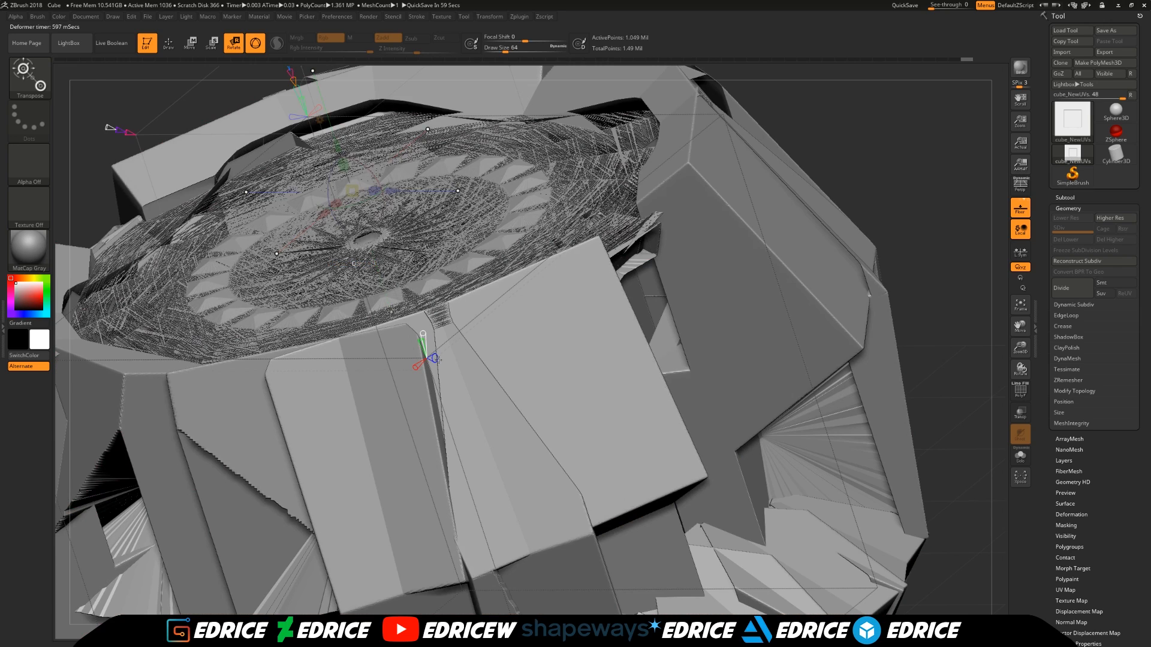
left_click_drag(435, 360, 441, 359)
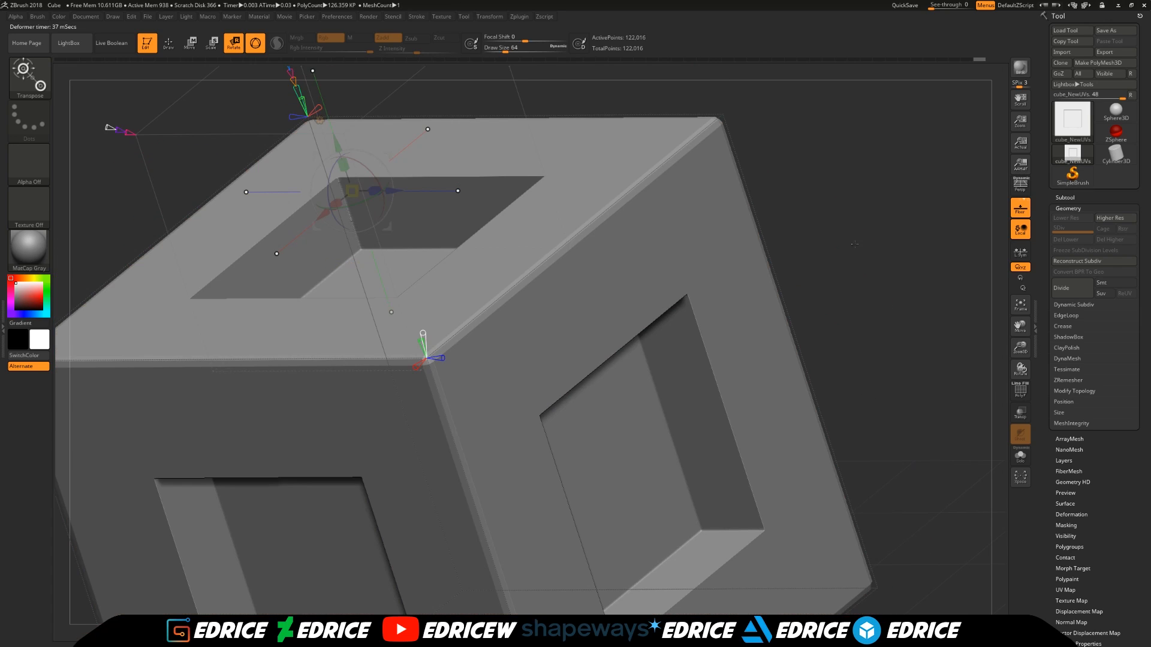
Step: Examine the cube's repeated pockets and the surrounding gizmo cones from several angles, including straight from the front
left_click_drag(863, 354, 795, 240)
left_click_drag(1020, 349, 1018, 305)
left_click_drag(923, 347, 658, 436)
left_click_drag(434, 462, 689, 310)
key("shift+f")
key("shift+f")
left_click_drag(708, 337, 665, 294)
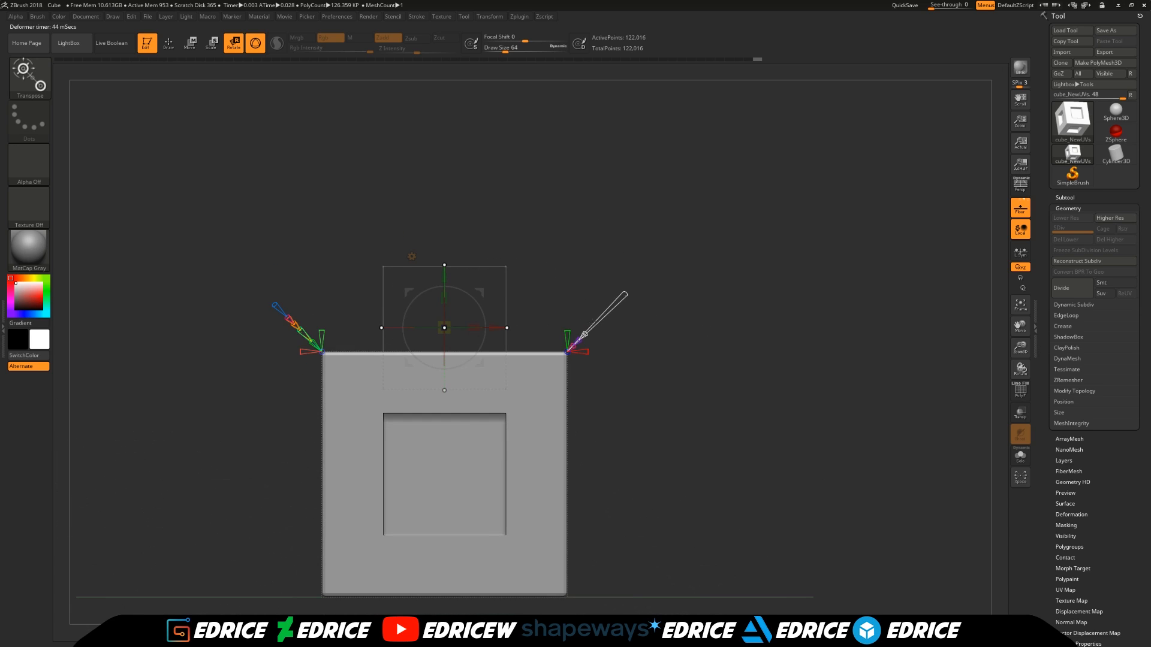
left_click_drag(264, 321, 265, 358)
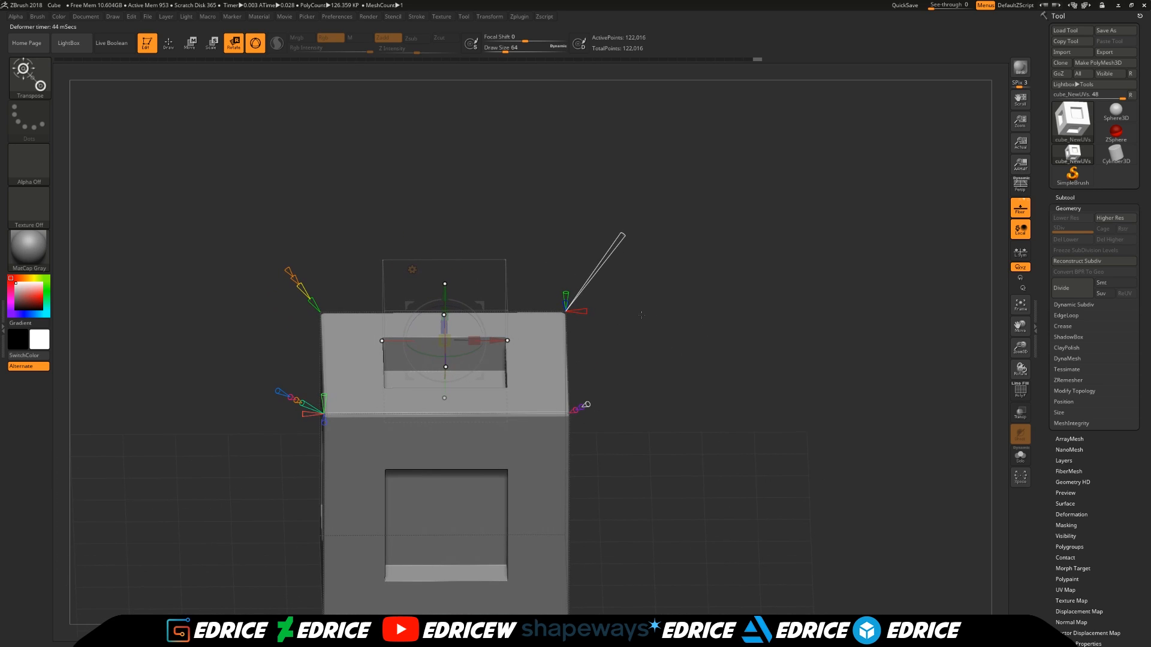
key("shift+f")
Step: Pull in the long white cone and move the primitive sideways to cut a notch into the cube's upper side edge
left_click_drag(622, 242, 567, 301)
left_click_drag(638, 301, 603, 344)
left_click_drag(561, 312, 564, 313)
left_click_drag(635, 323, 690, 301, "shift")
left_click_drag(500, 298, 771, 409)
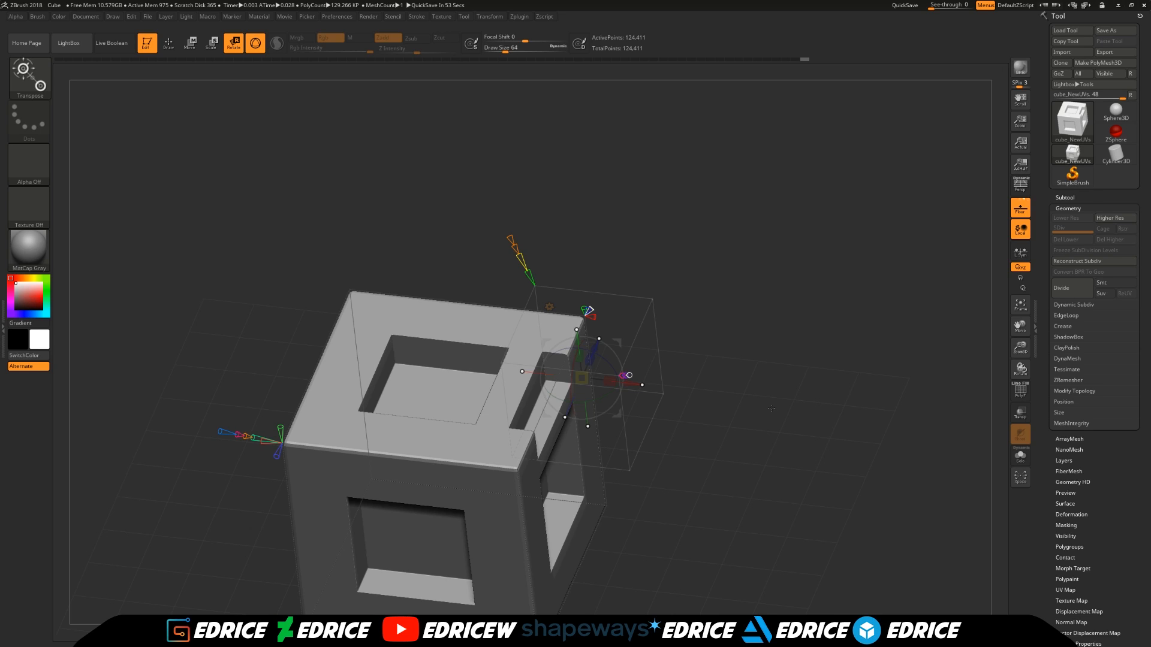
left_click_drag(671, 281, 672, 257)
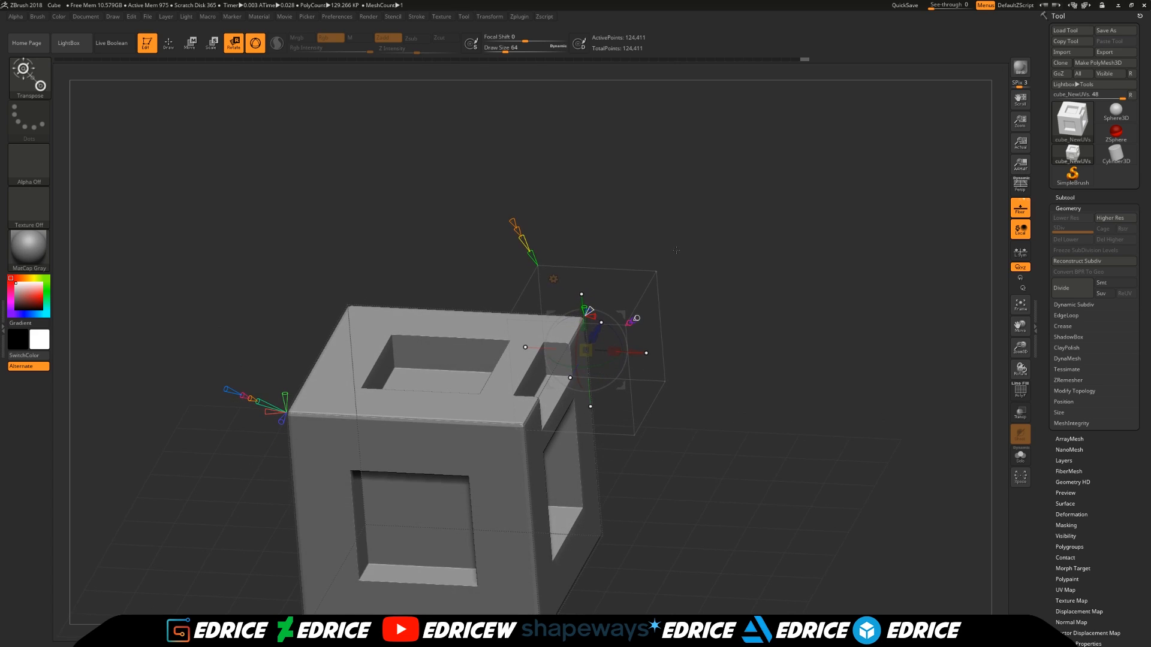
Step: Reset the Project Primitive deformer to discard the edge notch, and delete the deformer from the pocketed cube
left_click(553, 278)
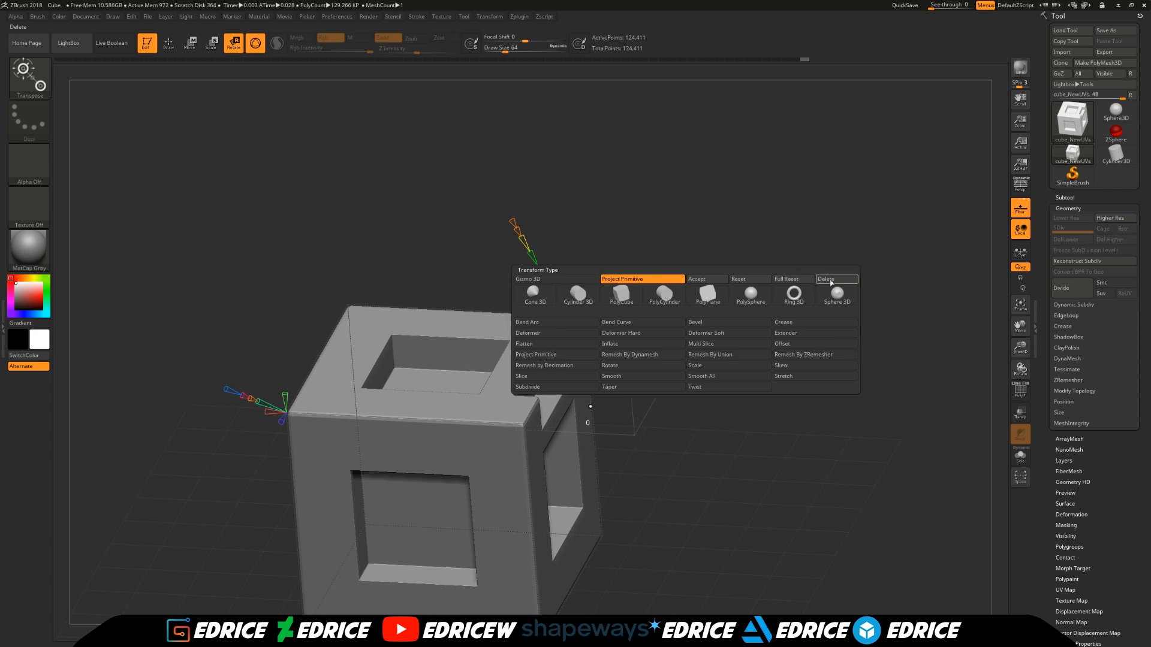
left_click(754, 282)
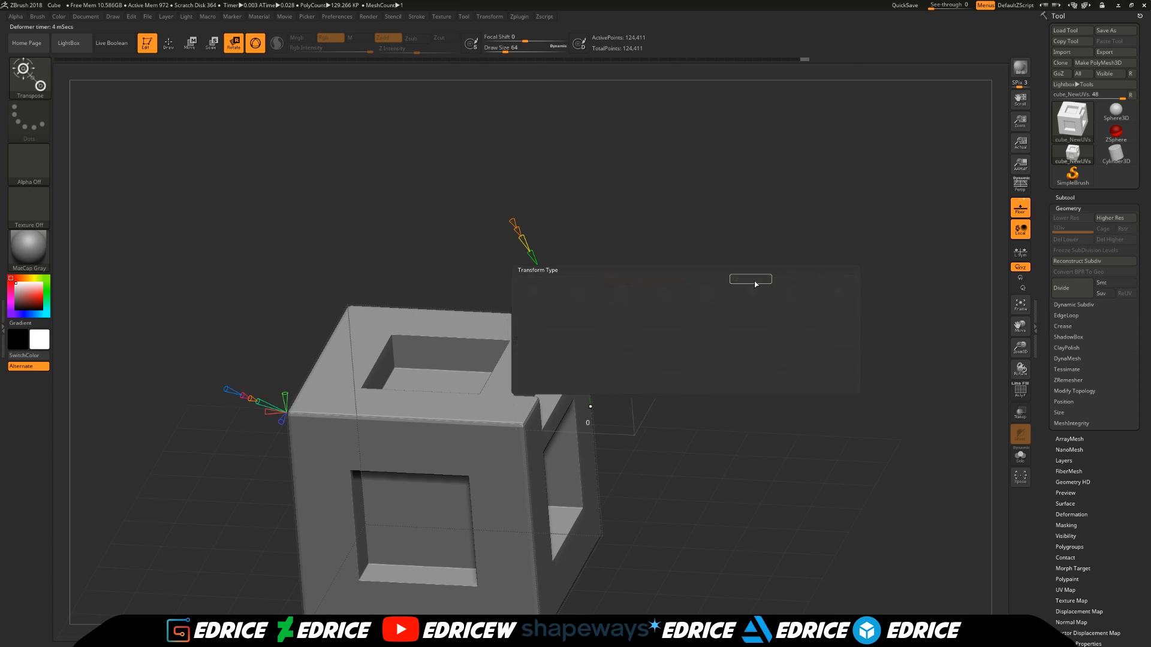
left_click(411, 403)
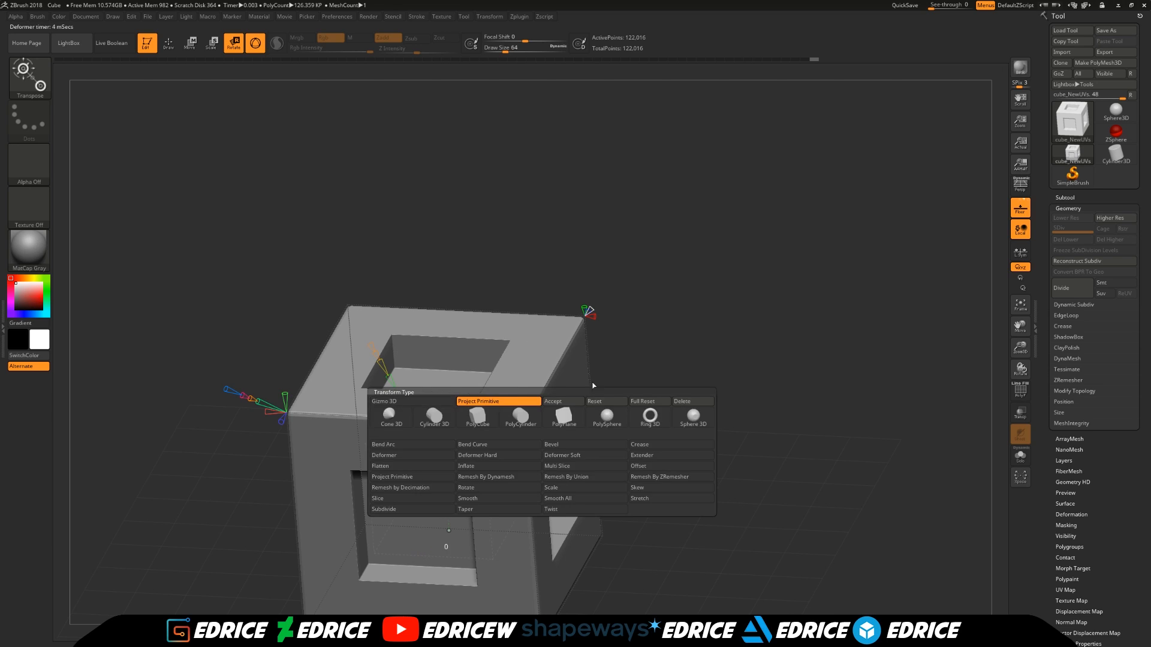
left_click(411, 403)
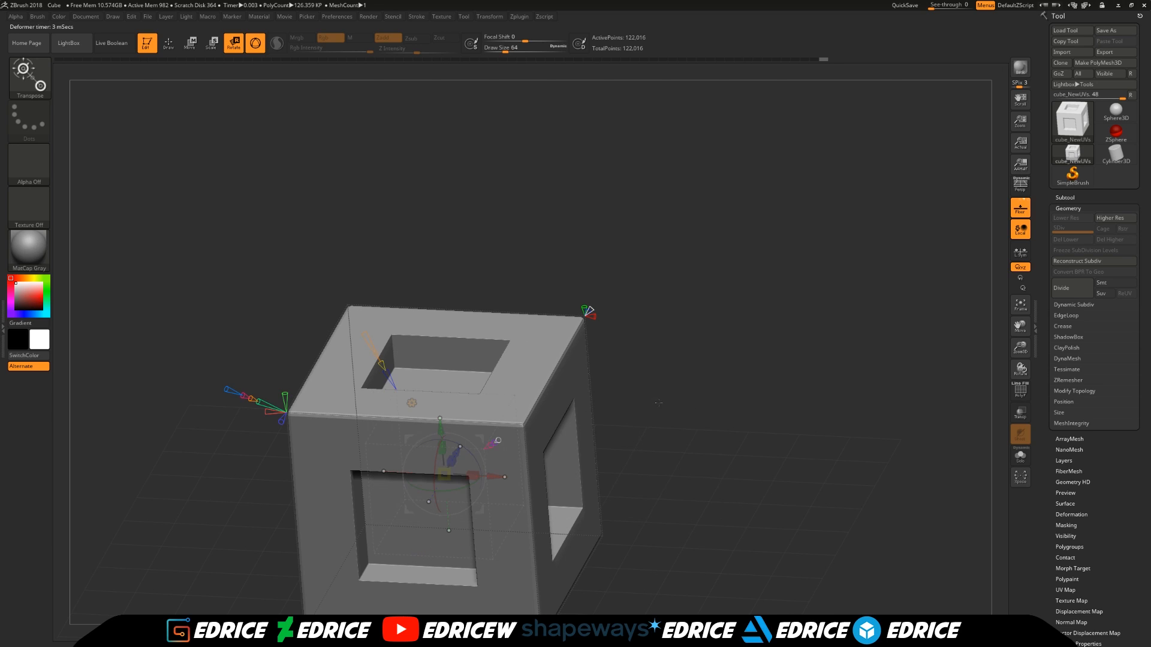
left_click(411, 402)
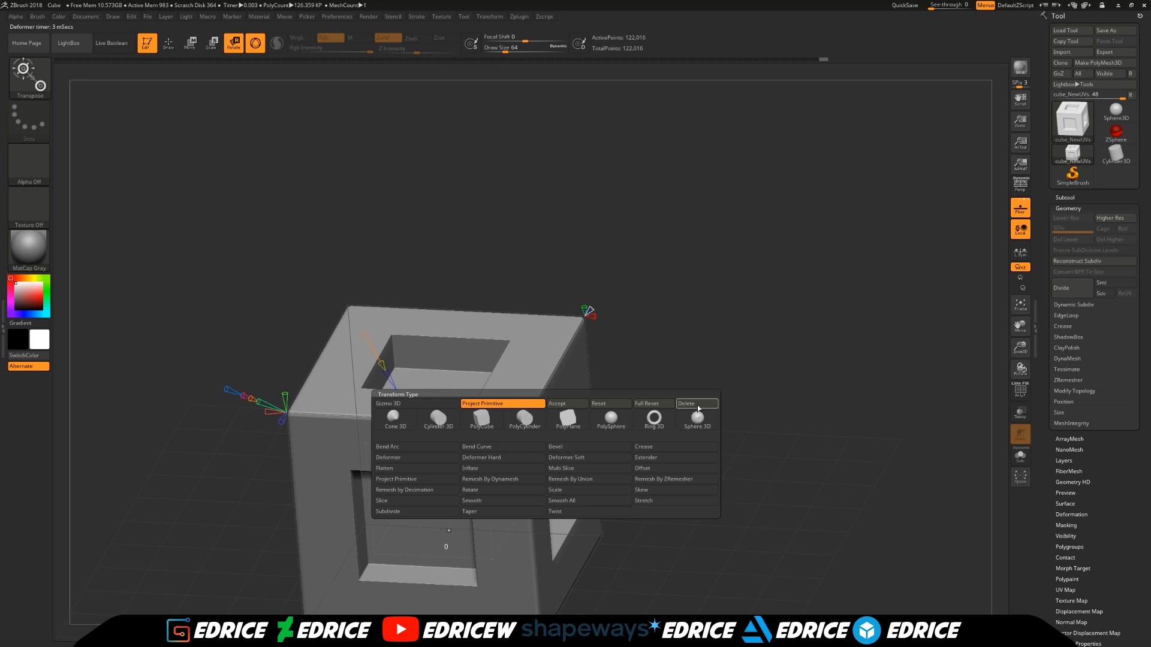
left_click_drag(727, 413, 673, 354)
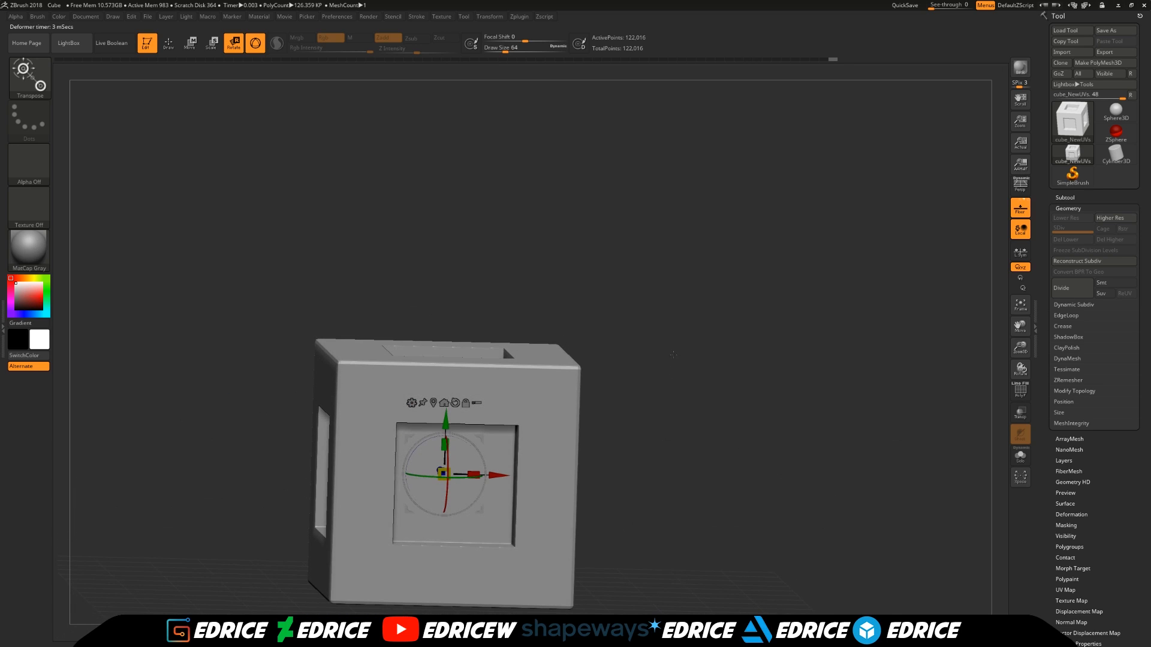
Step: Rewind the undo history to the plain cube without any projected primitive
left_click(748, 60)
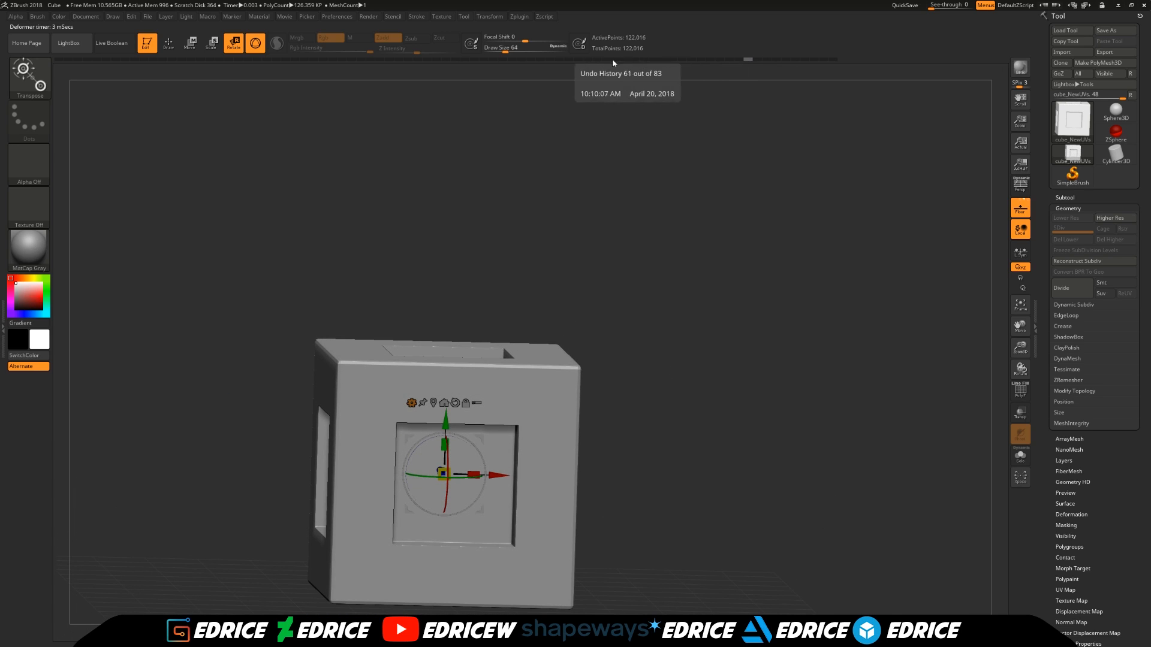
left_click_drag(557, 60, 511, 60)
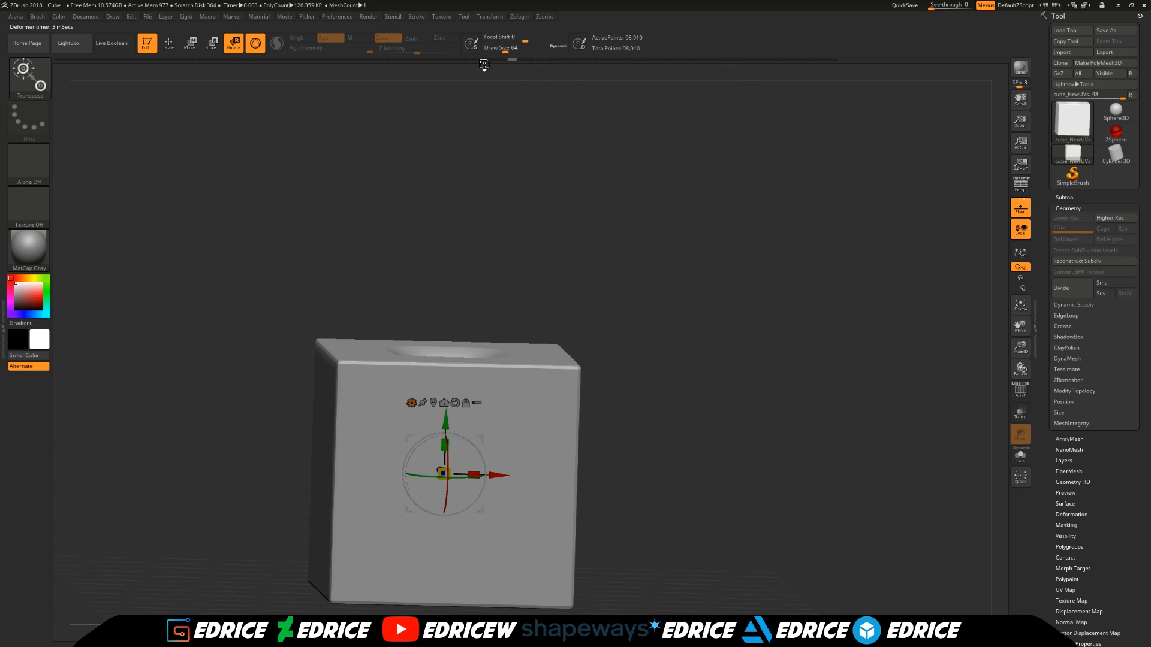
left_click_drag(360, 61, 267, 61)
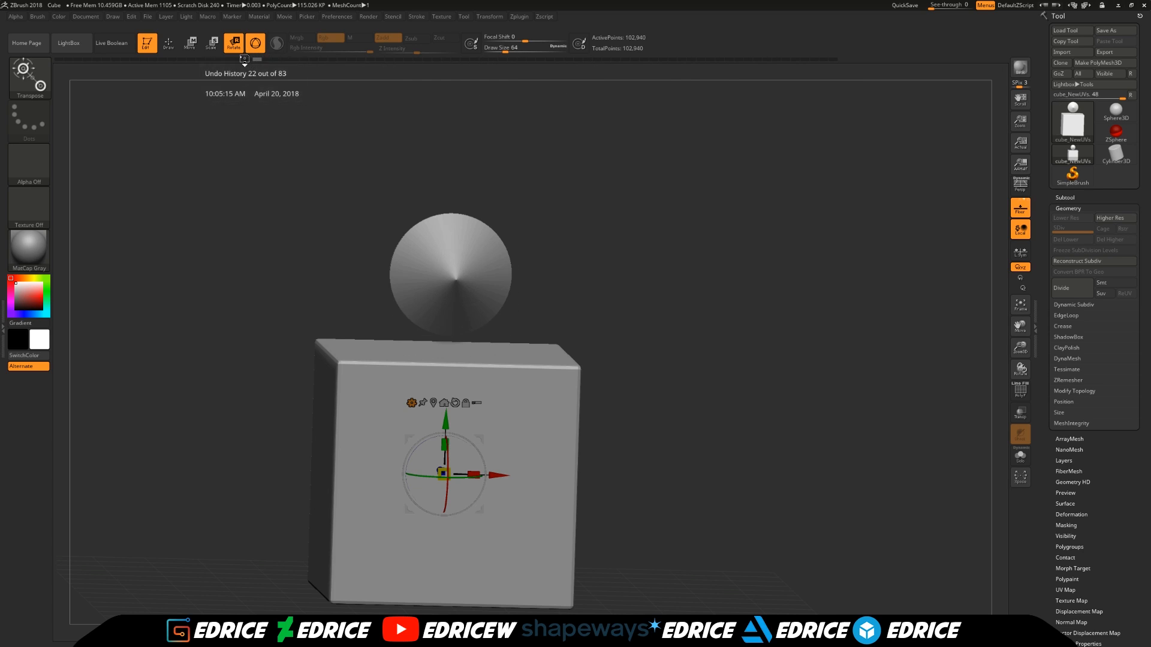
left_click(105, 59)
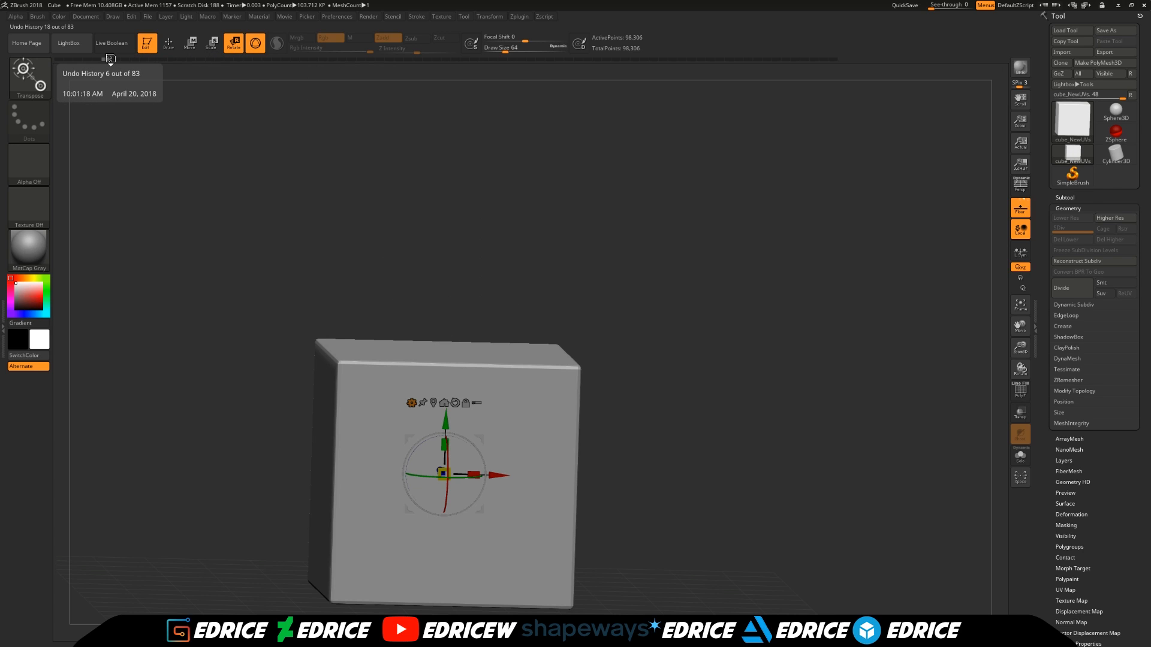
Step: Scale the cube into a thin rectangular slab by reducing its height and depth, accepting the removal of the newer undo history entries
left_click_drag(568, 219, 553, 252)
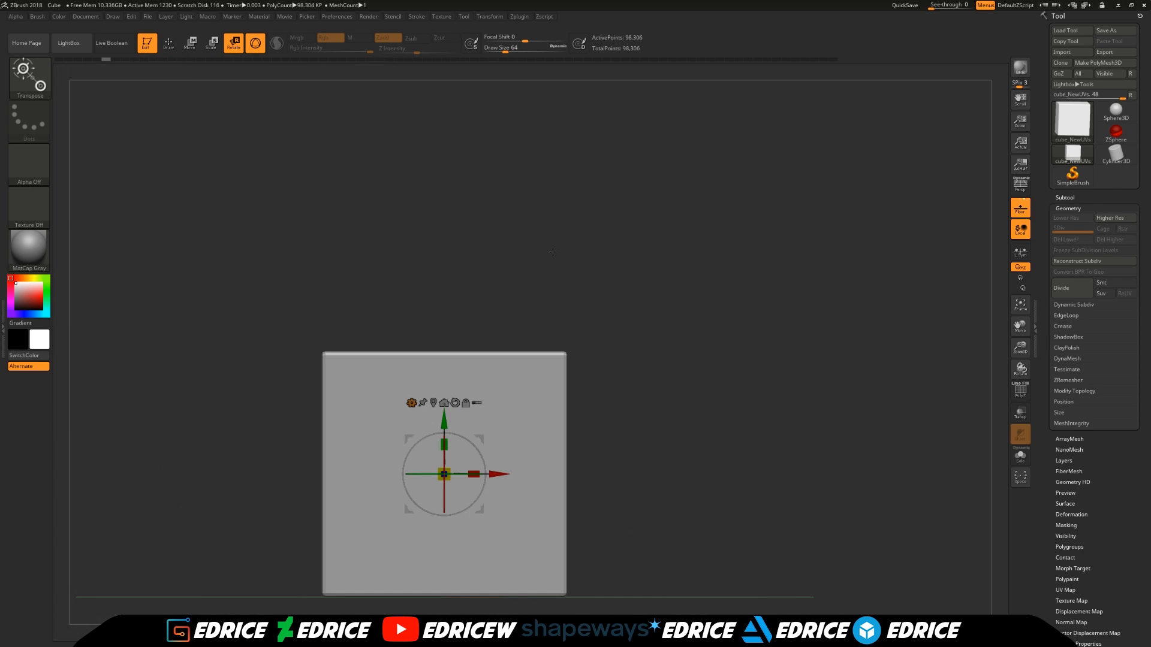
left_click_drag(444, 444, 476, 480)
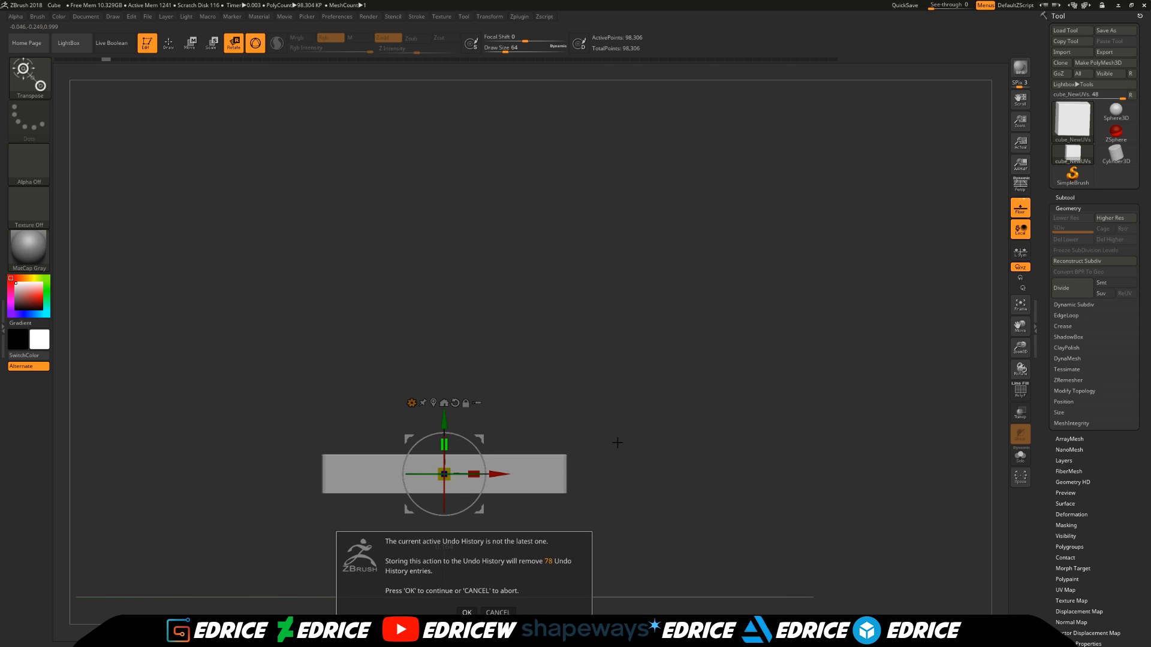
left_click(473, 609)
left_click_drag(473, 609, 459, 471)
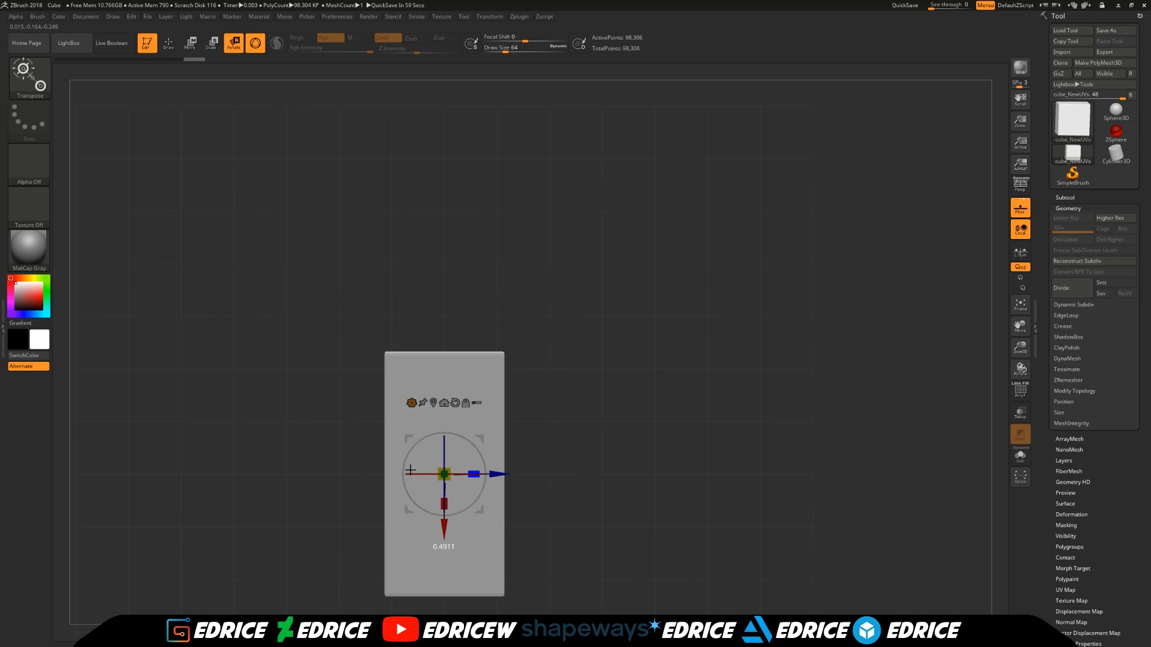
left_click_drag(655, 318, 667, 391, "shift")
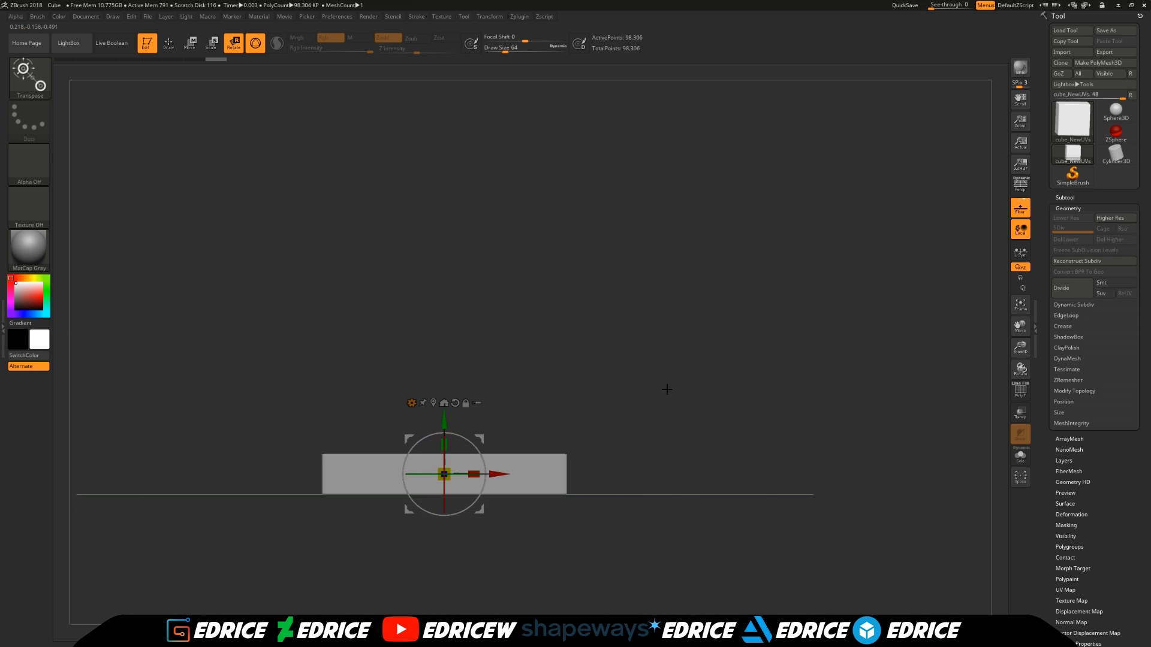
left_click_drag(446, 451, 661, 402)
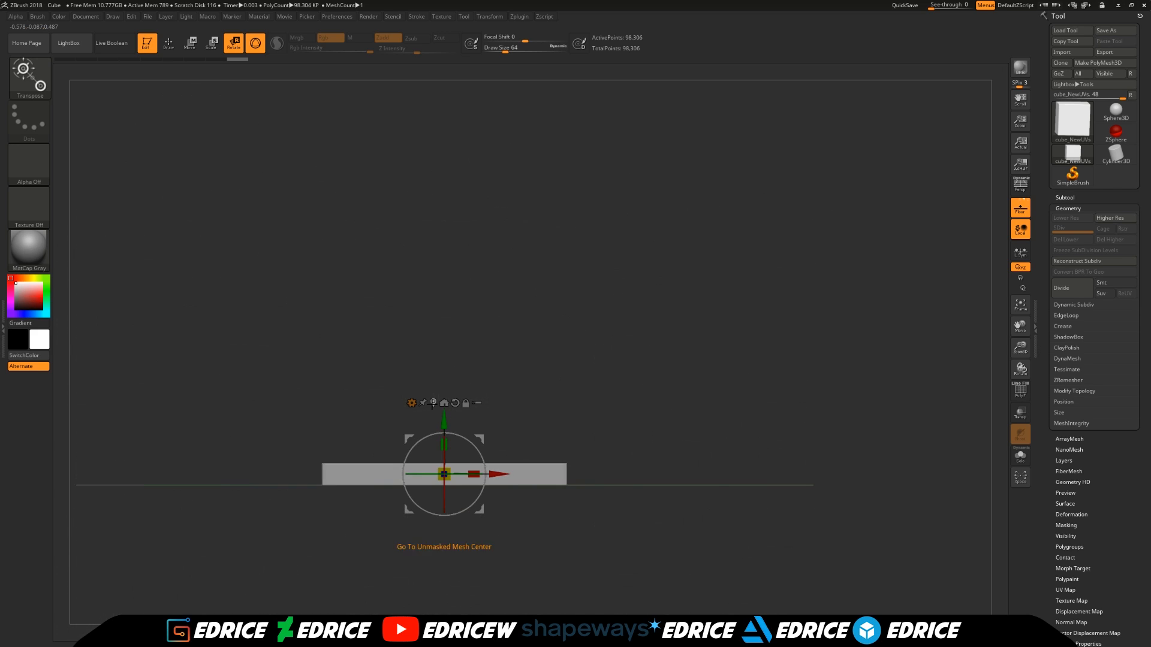
Step: Apply the Project Primitive deformer to the slab and reshape its sphere into a boxy primitive with the long orange cone
left_click(411, 403)
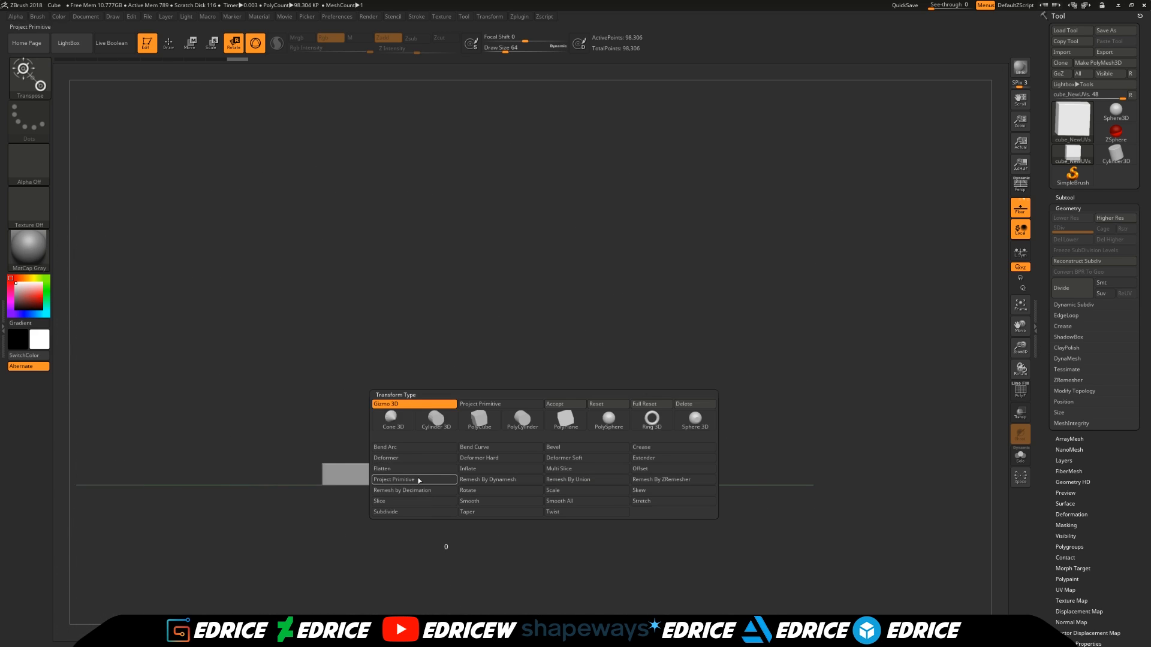
left_click(393, 475)
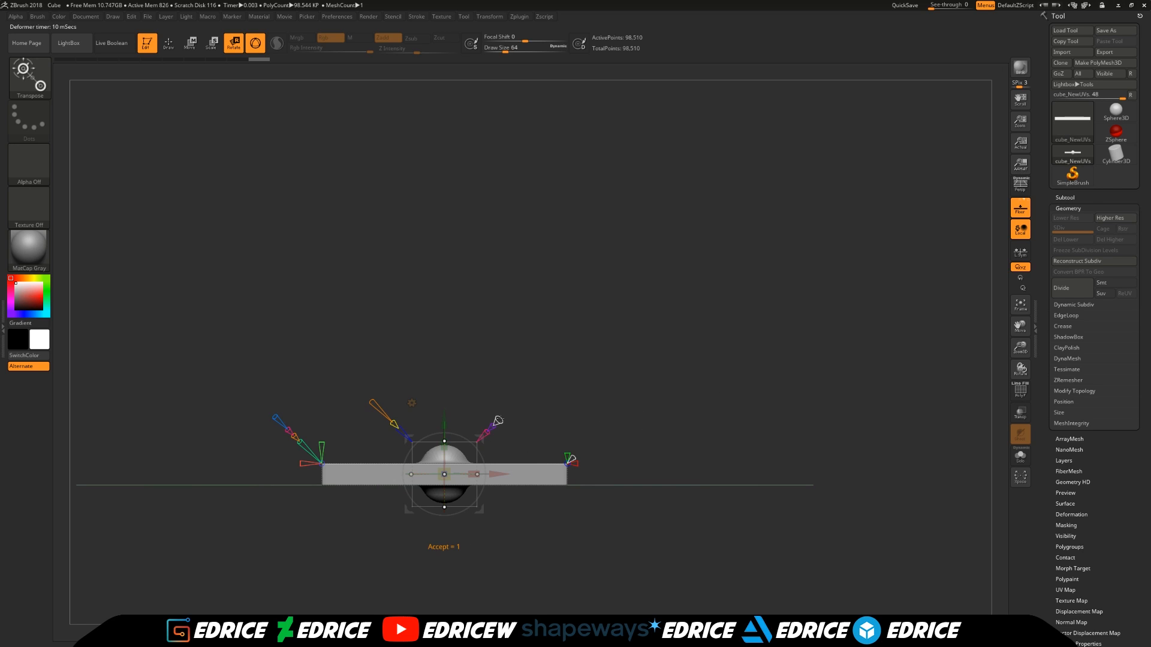
left_click_drag(372, 402, 357, 388)
left_click_drag(539, 389, 554, 409)
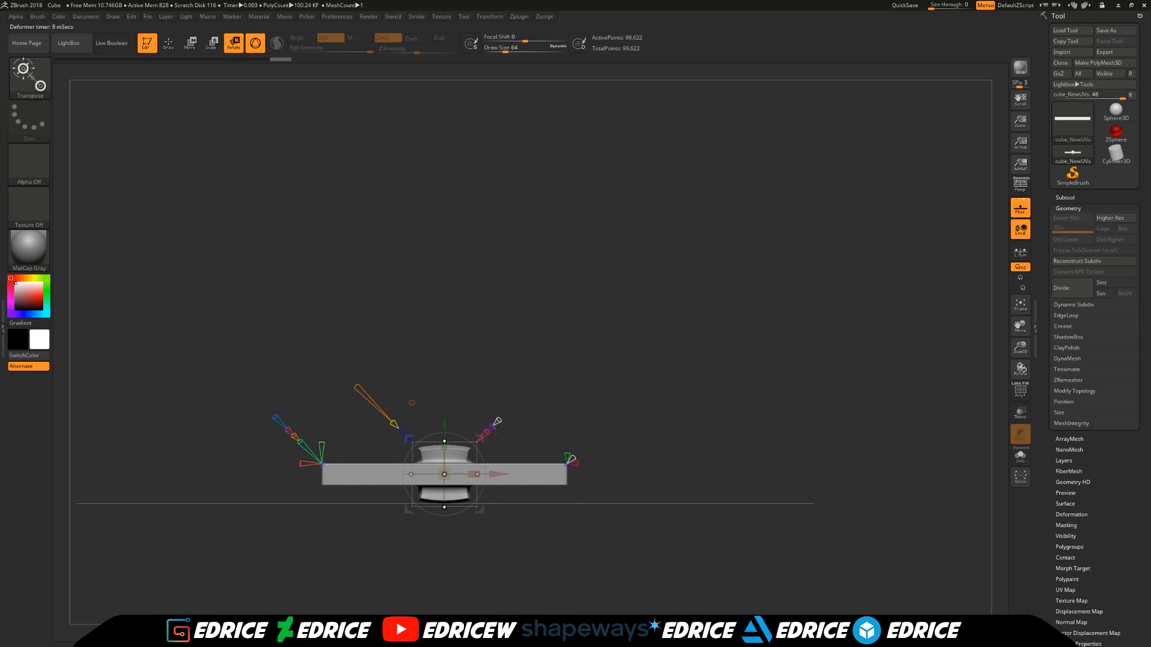
Step: Lower the boxy primitive and stretch it along the slab's length and depth to cut a rectangular cavity into the underside
left_click_drag(444, 422, 444, 451)
left_click_drag(612, 409, 629, 301)
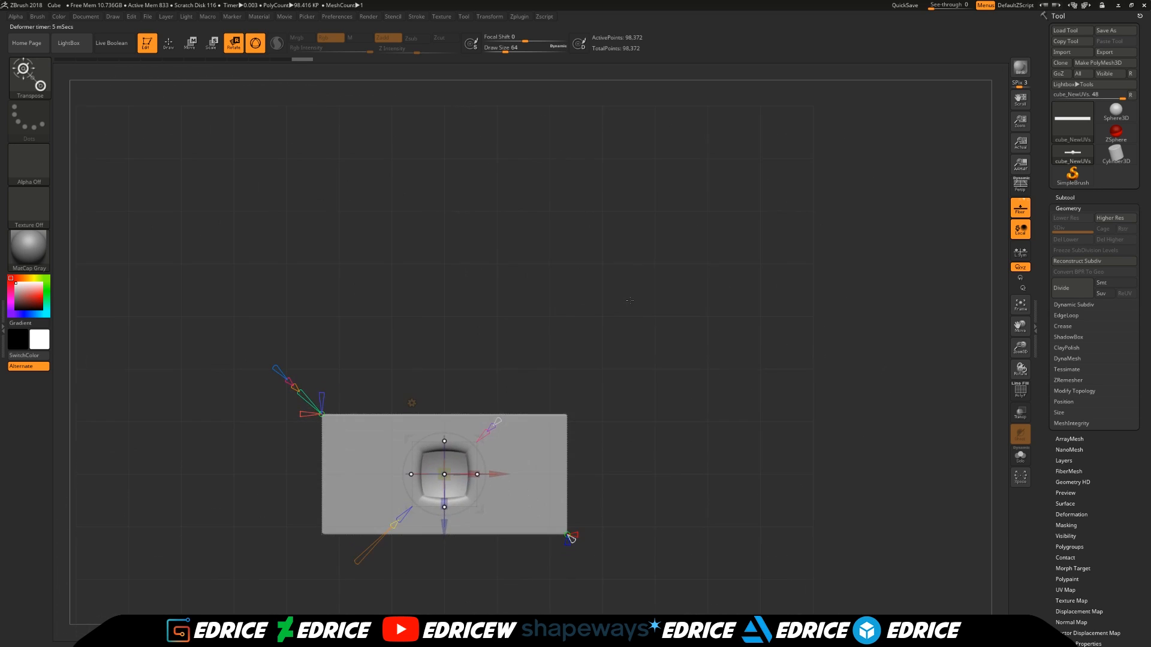
left_click_drag(483, 436, 529, 485)
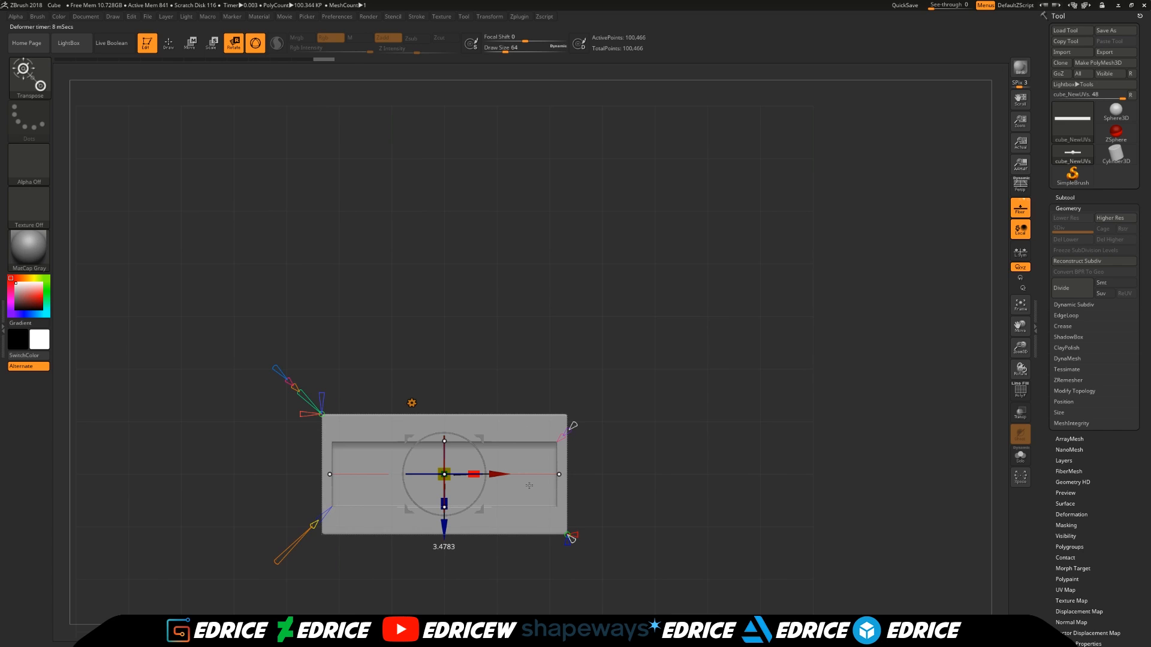
left_click_drag(444, 505, 450, 528)
left_click_drag(638, 464, 708, 494)
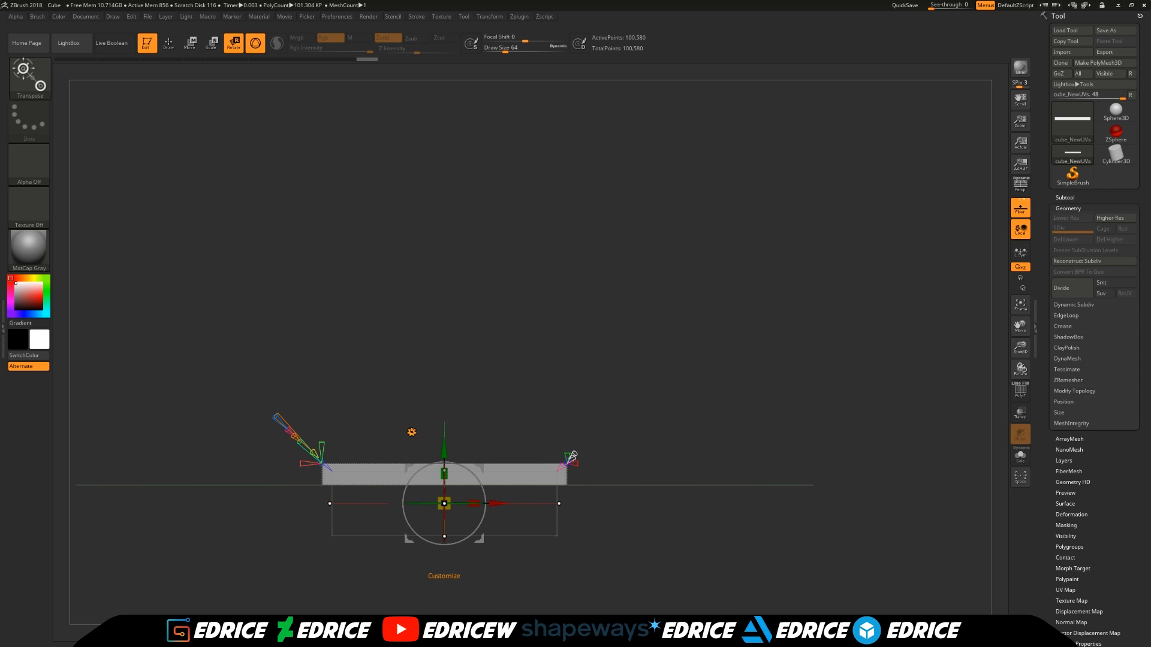
Step: Copy the box projection upward onto the slab's top and vary its shape with the long orange cone
mouse_move(571, 455)
left_mouse_down()
mouse_move(550, 495)
mouse_move(554, 471)
left_mouse_up()
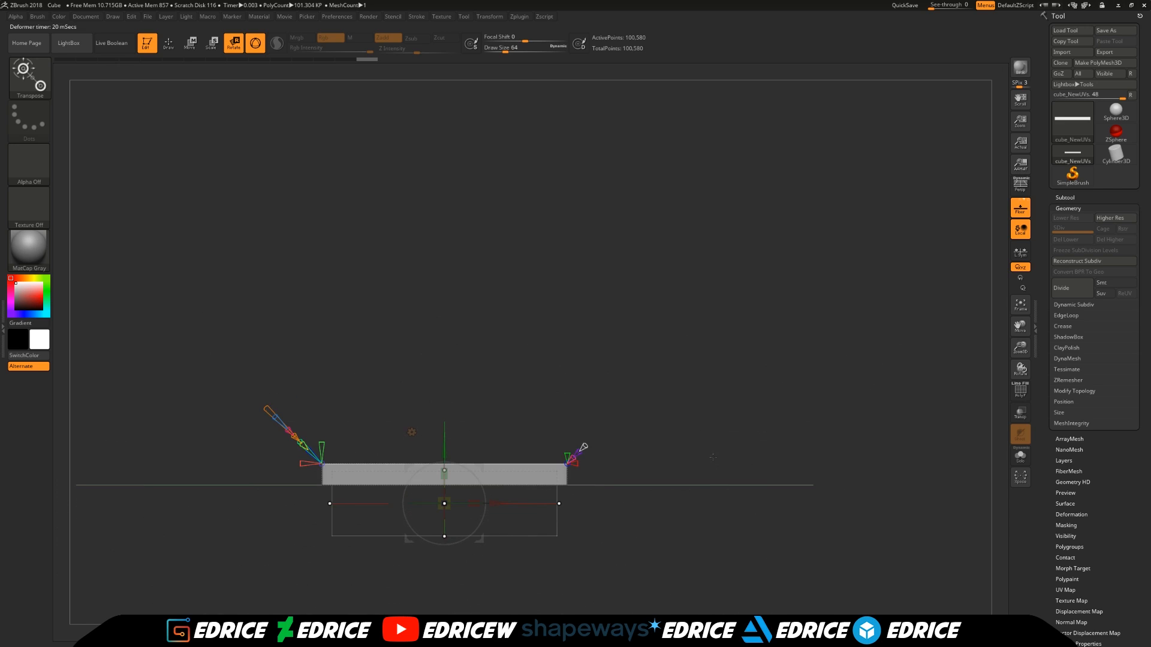
left_click_drag(445, 447, 464, 411, "ctrl")
left_click_drag(623, 428, 643, 447)
left_click_drag(1022, 348, 1021, 401)
left_click_drag(1020, 326, 1009, 303)
left_click_drag(889, 351, 800, 416)
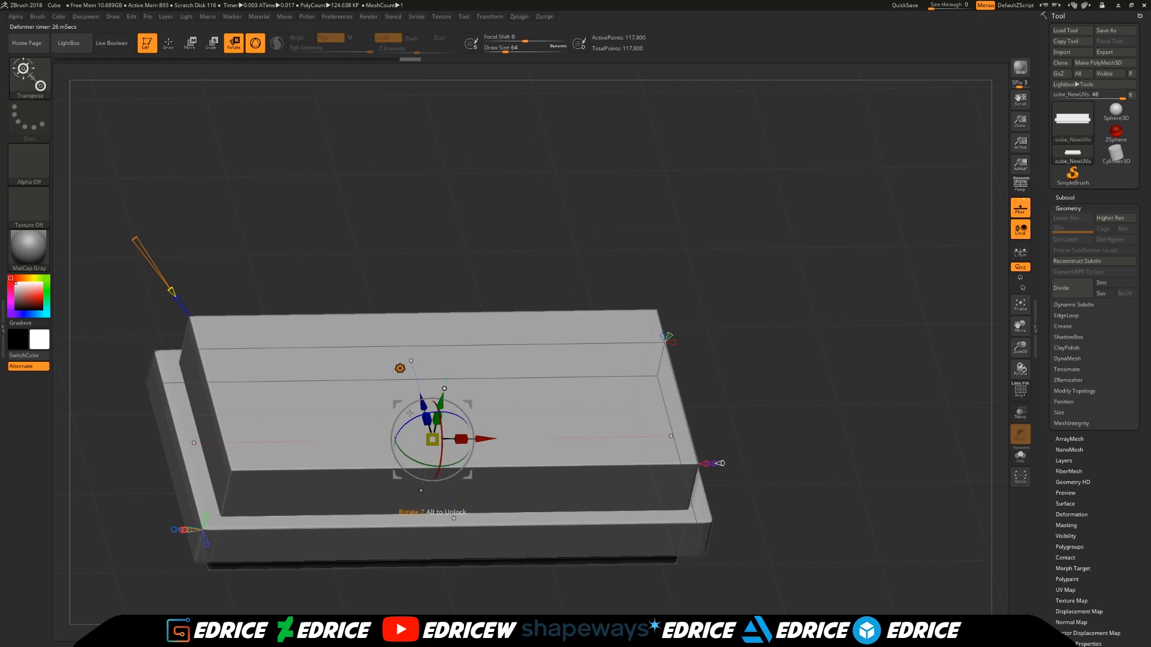
left_click_drag(865, 436, 834, 348)
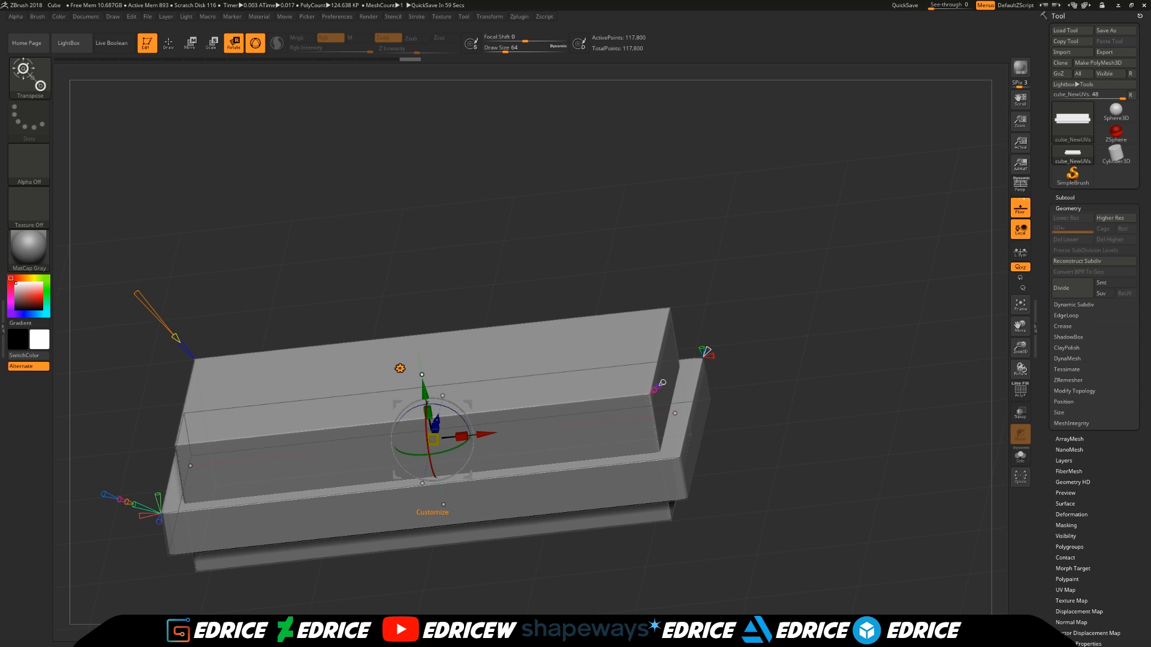
left_click_drag(102, 353, 145, 322)
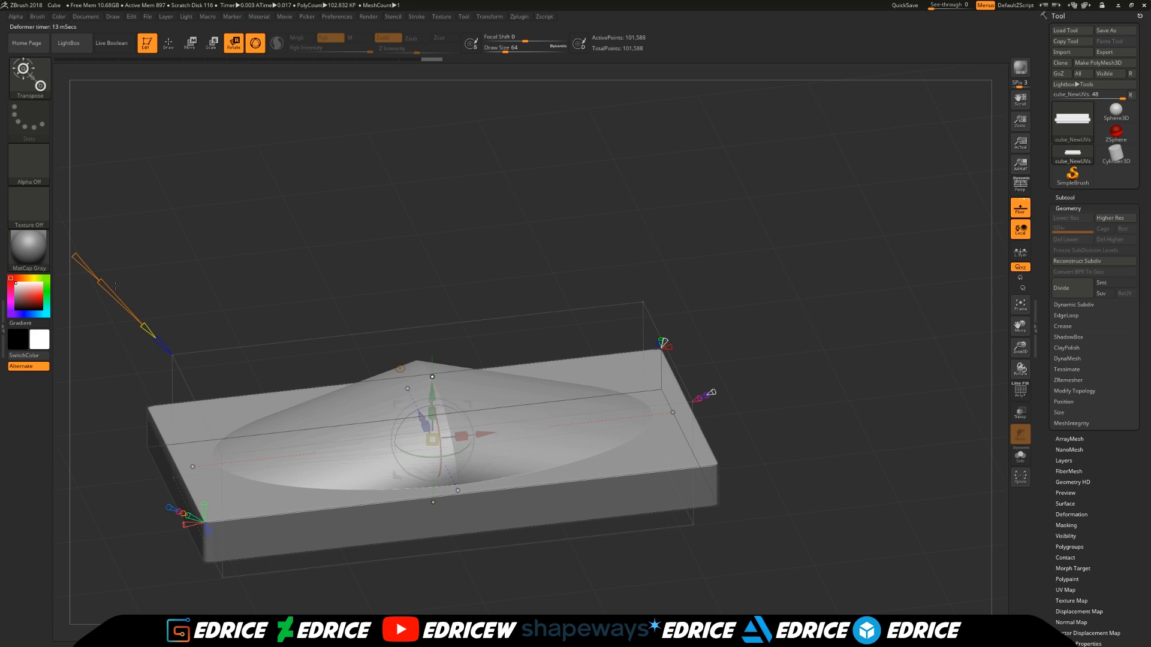
Step: Reset the Project Primitive deformer and adjust the orange and yellow cones to form an upright cylinder at the slab's centre
left_click(400, 369)
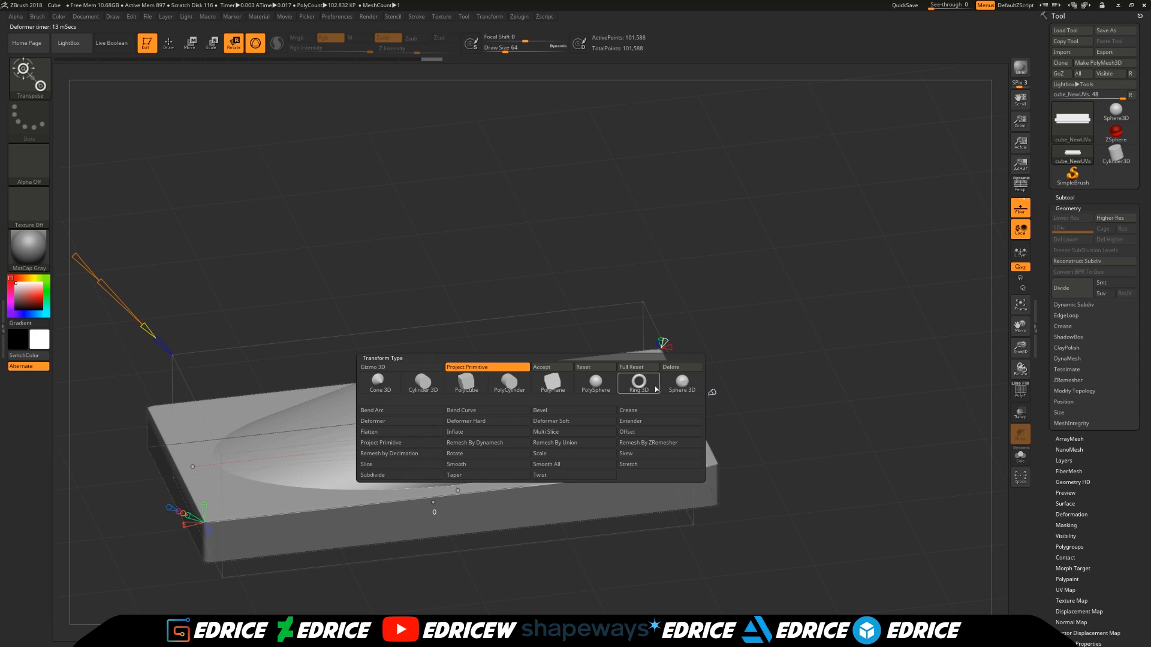
left_click(589, 367)
mouse_move(279, 302)
left_mouse_down()
mouse_move(319, 345)
mouse_move(289, 309)
left_mouse_up()
left_click_drag(716, 328, 739, 323, "shift")
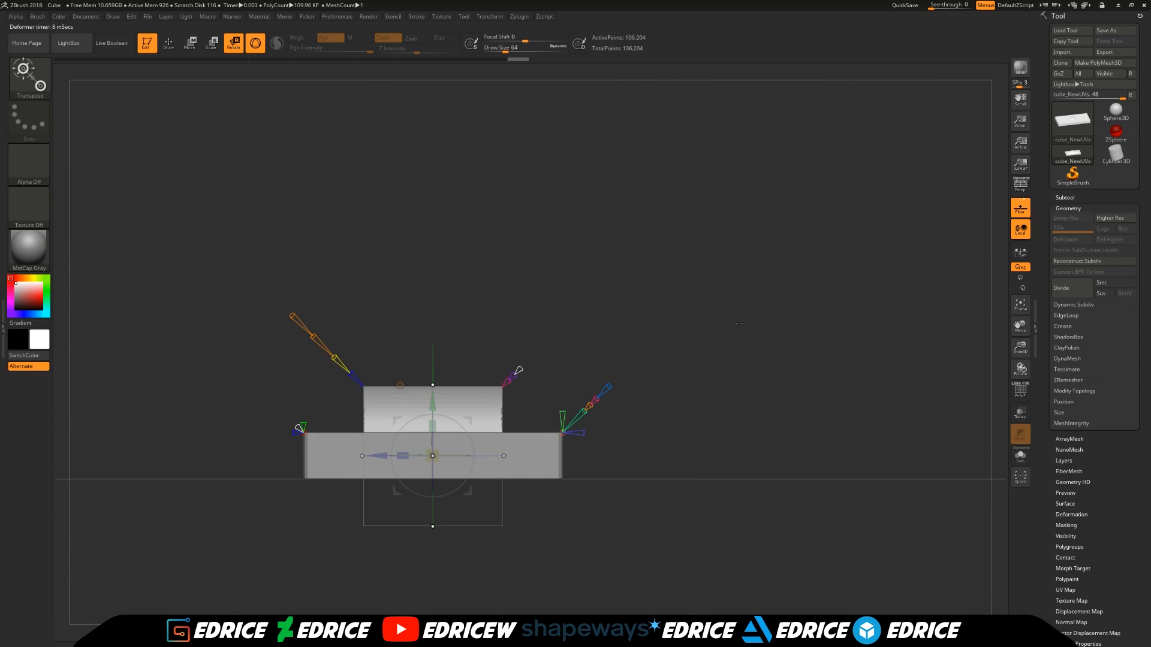
left_click_drag(343, 362, 350, 371)
Step: Shrink the cylinder primitive and move it toward one end of the slab
left_click_drag(737, 354, 673, 441)
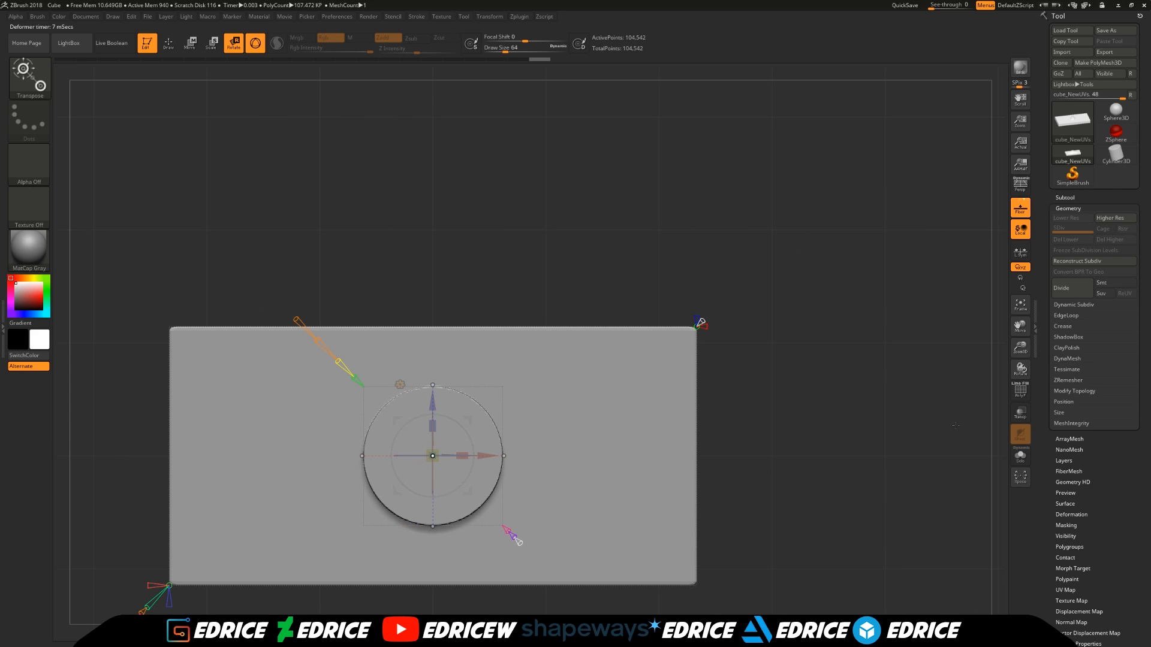
left_click_drag(1022, 349, 1021, 361)
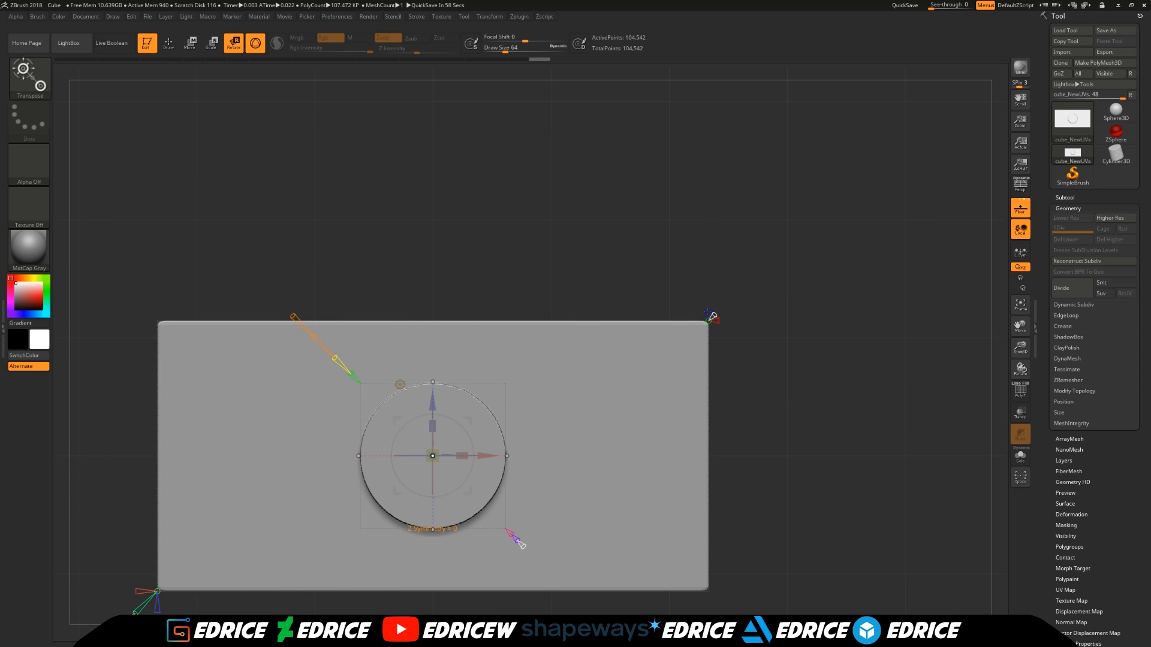
key("shift+f")
key("shift+f")
left_click_drag(433, 393, 302, 403, "ctrl")
left_click_drag(824, 447, 825, 319)
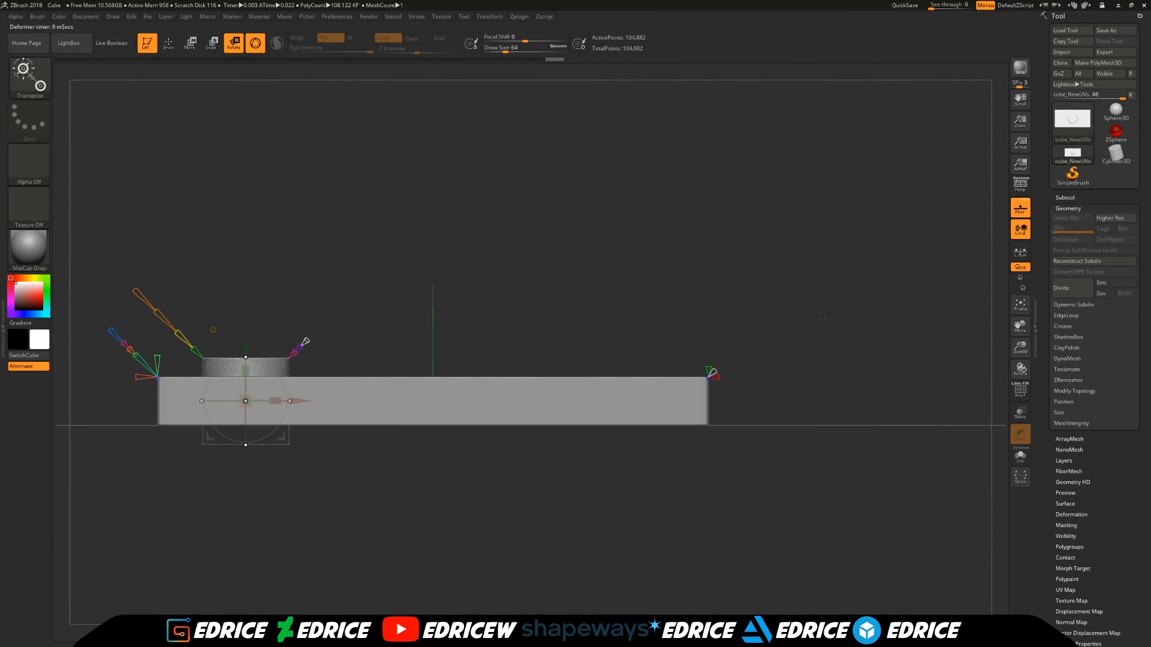
Step: Raise the cylinder slightly above the slab and pull out the blue and red symmetry cones to mirror it into four studs
left_click_drag(249, 352, 248, 339)
right_click_drag(247, 359, 362, 394)
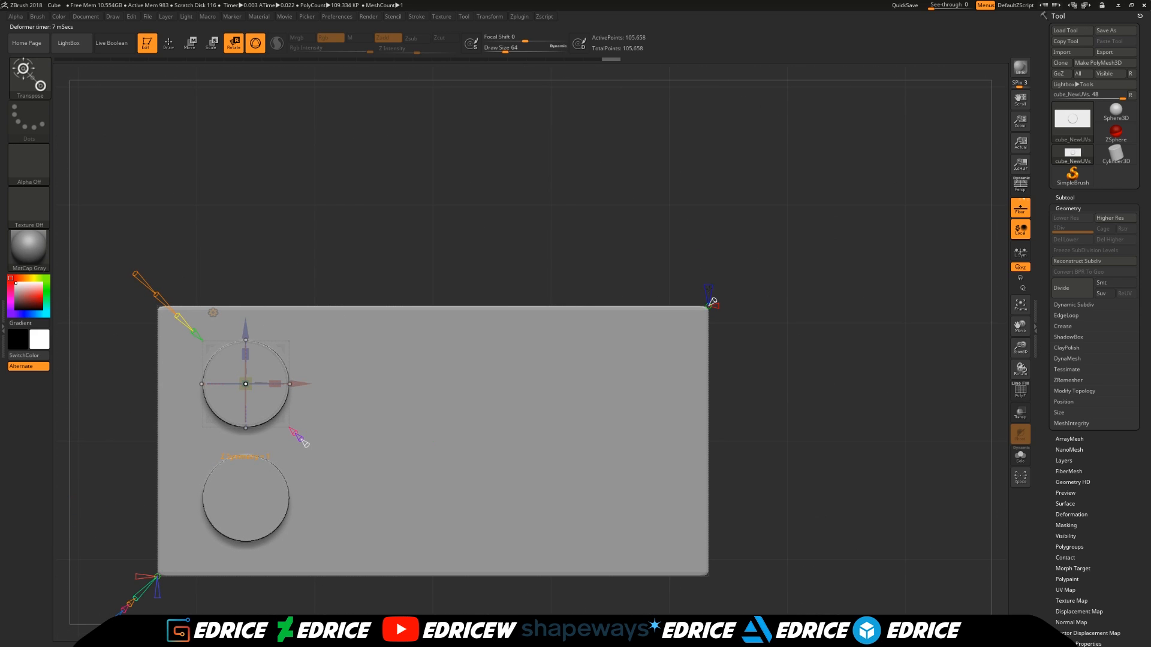
left_click_drag(720, 308, 724, 308)
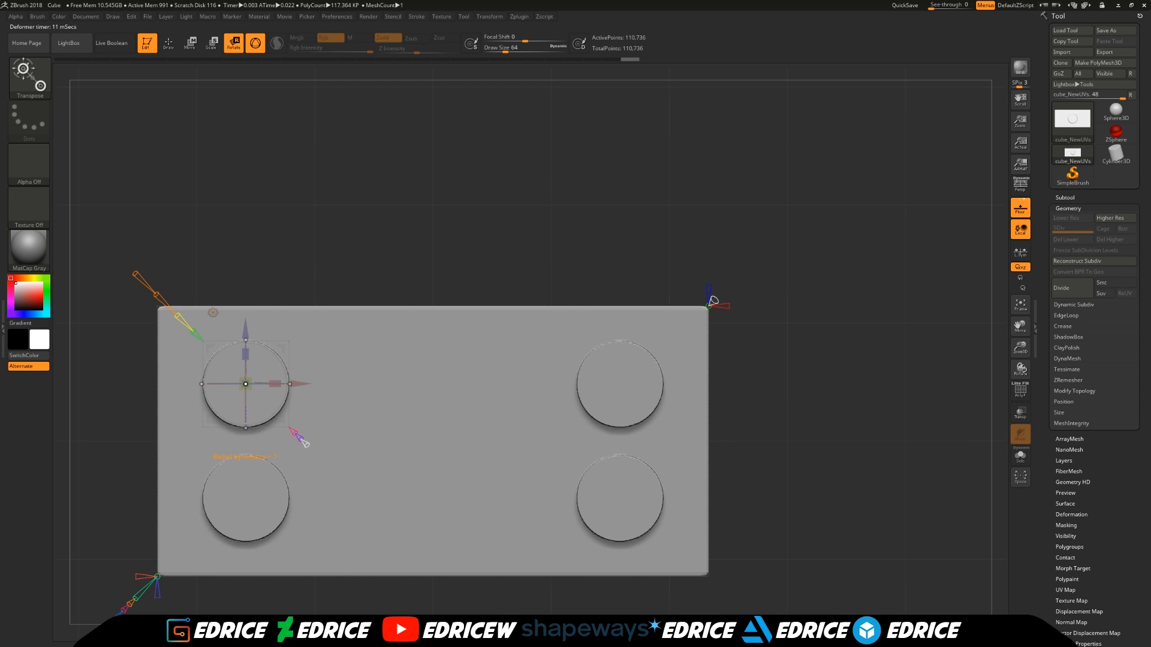
left_click_drag(304, 443, 304, 443)
mouse_move(722, 293)
left_mouse_down()
mouse_move(730, 285)
mouse_move(716, 303)
mouse_move(734, 291)
left_mouse_up()
left_click_drag(771, 360, 711, 285)
left_click_drag(764, 339, 774, 322, "shift")
left_click_drag(565, 256, 527, 367)
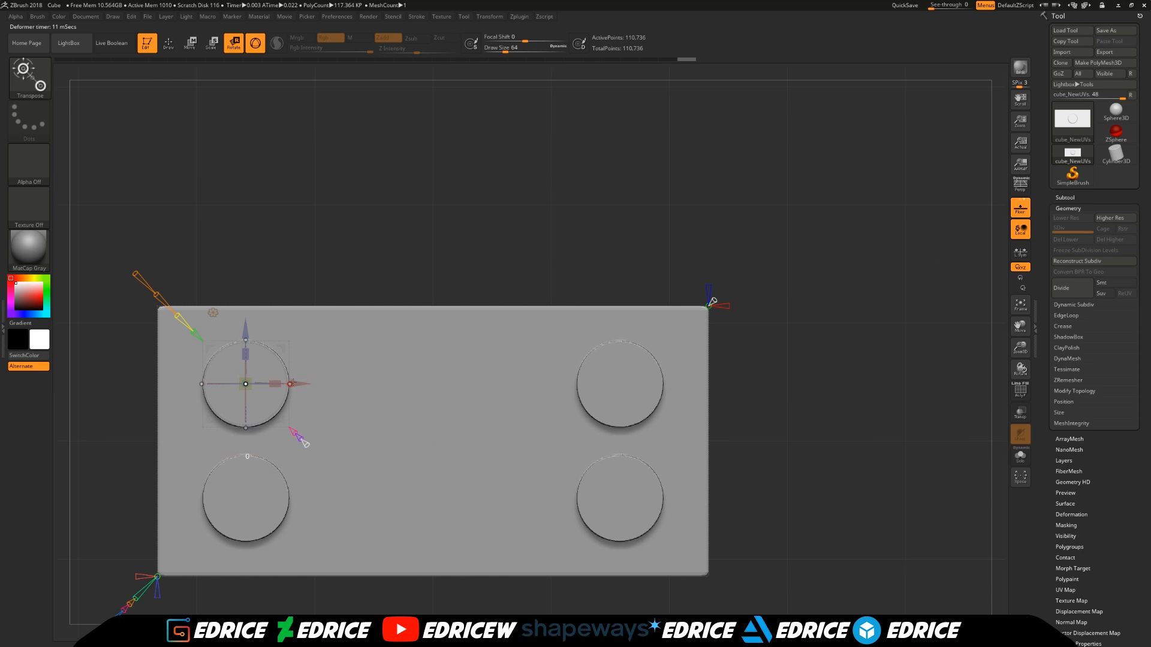
Step: Tweak the side handle of the first stud and toggle the polyframe display to compare the studs' polygroups
key("shift+f")
mouse_move(300, 384)
left_mouse_down()
mouse_move(276, 384)
mouse_move(303, 386)
left_mouse_up()
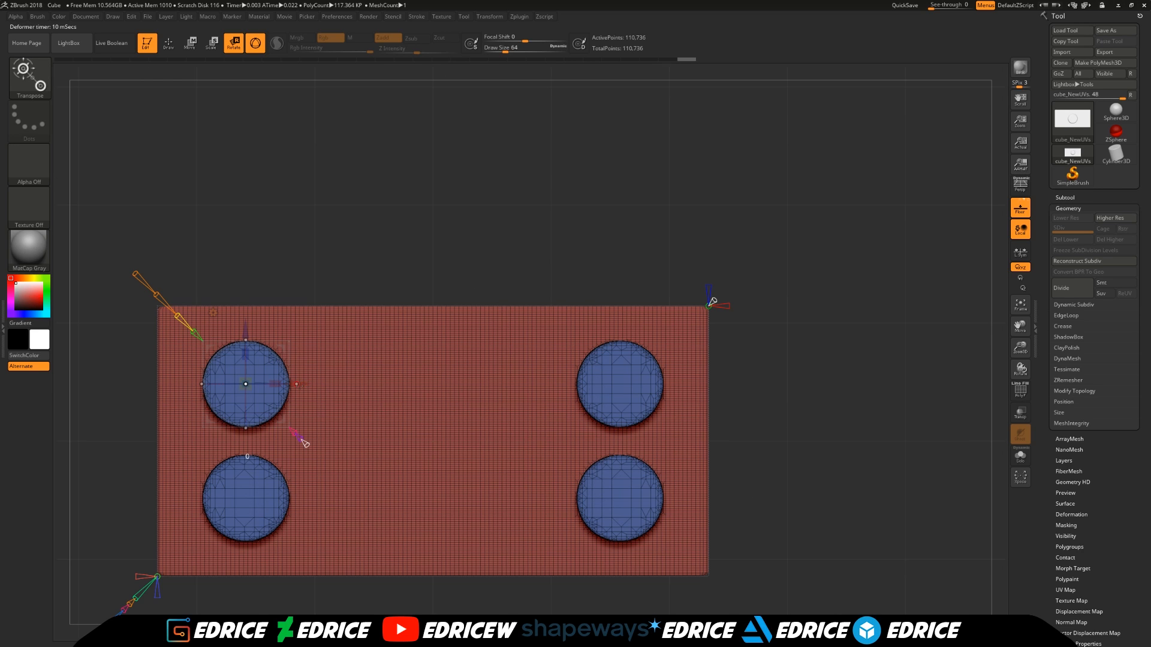
key("shift+f")
left_click_drag(364, 281, 524, 311)
left_click_drag(303, 387, 433, 528)
left_click_drag(598, 226, 594, 317)
left_click_drag(579, 253, 579, 274)
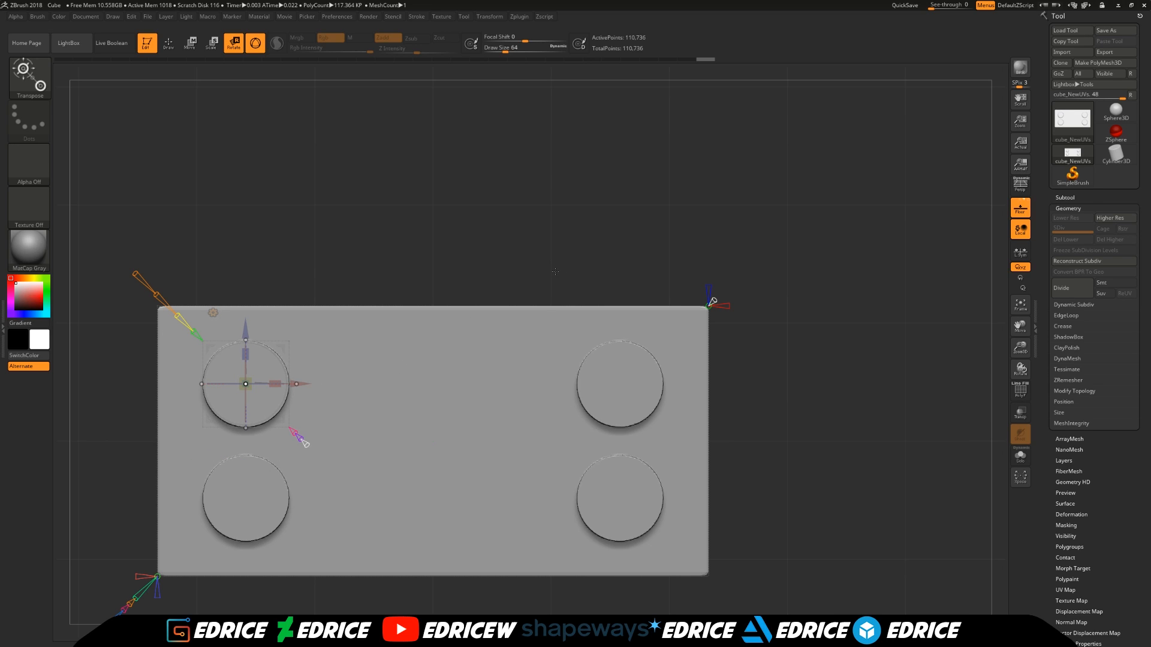
key("shift+f")
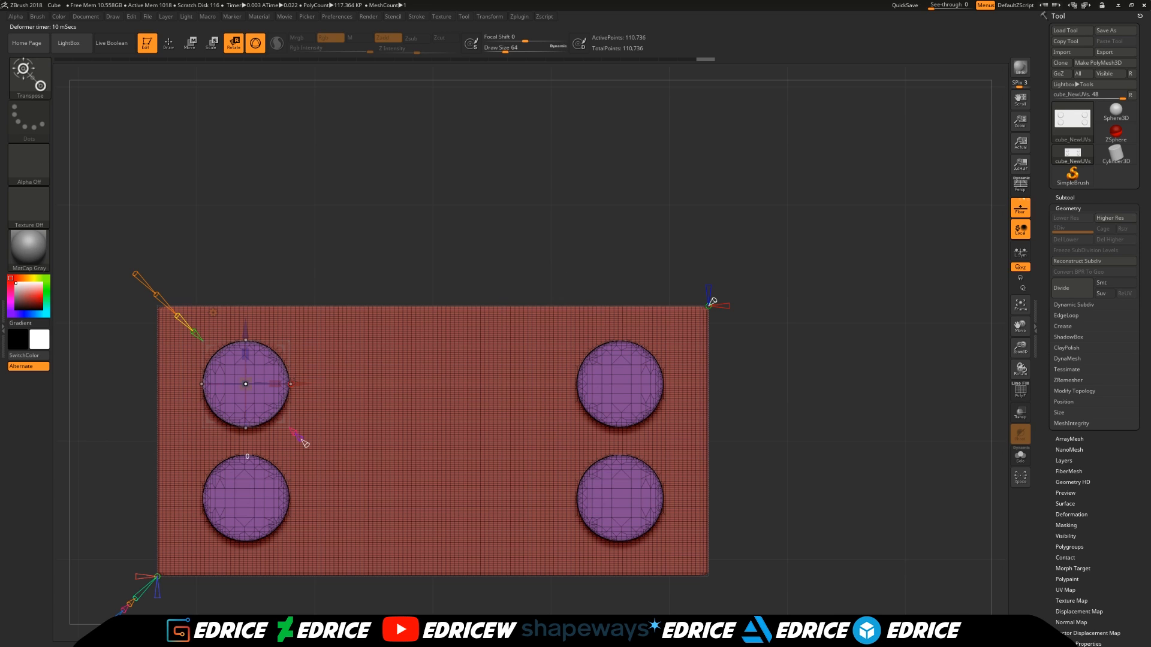
Step: Slide the first stud along the slab's length to adjust the spacing between the mirrored studs
left_click_drag(291, 384, 280, 382)
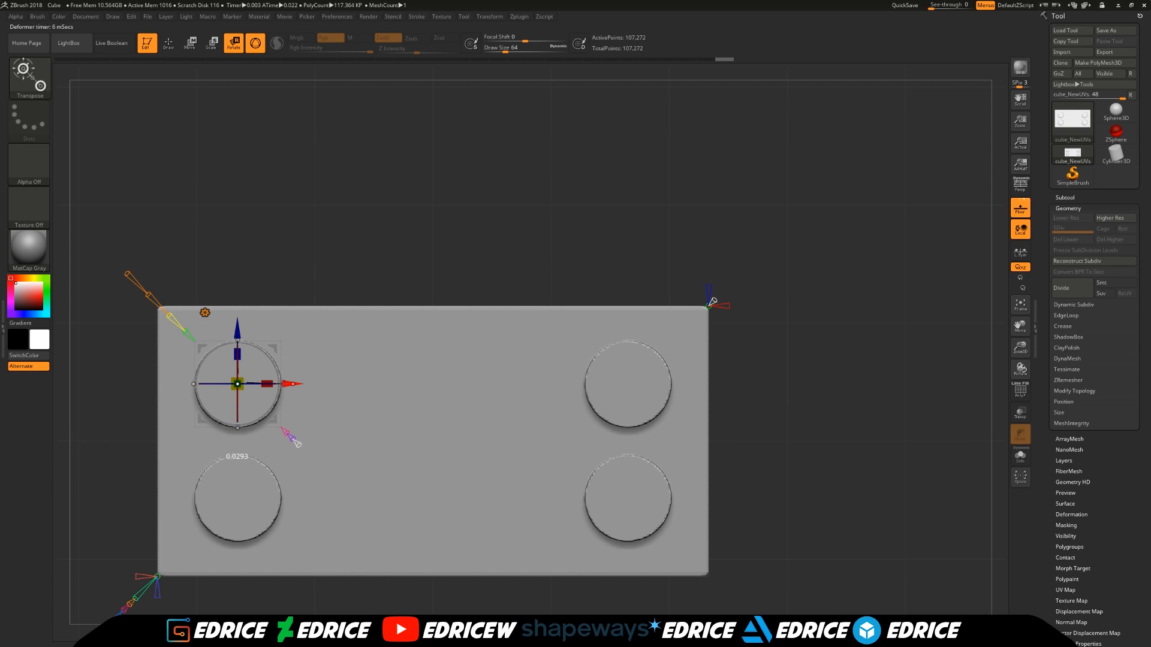
left_click_drag(285, 385, 304, 387)
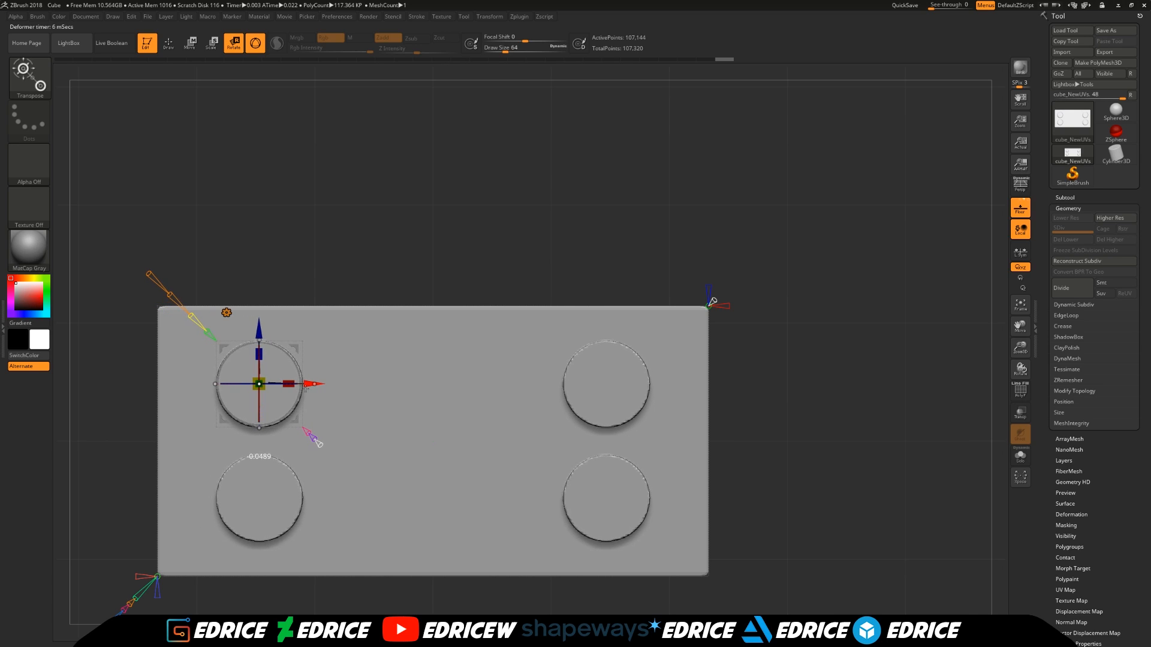
left_click_drag(303, 391, 302, 392)
Step: Pull up the lower handle of the stud in the front view so the cylinders no longer stick out beneath the slab
mouse_move(474, 548)
right_mouse_down()
mouse_move(481, 563)
mouse_move(469, 488)
right_mouse_up()
right_click_drag(271, 476, 247, 437)
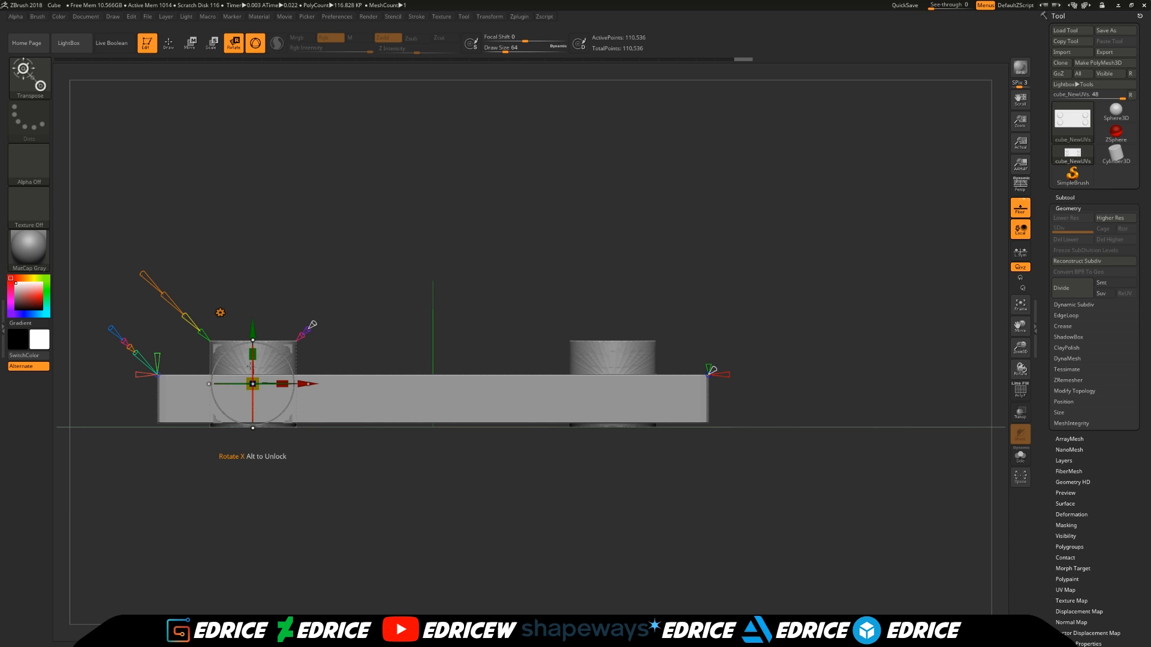
left_click_drag(288, 480, 262, 473)
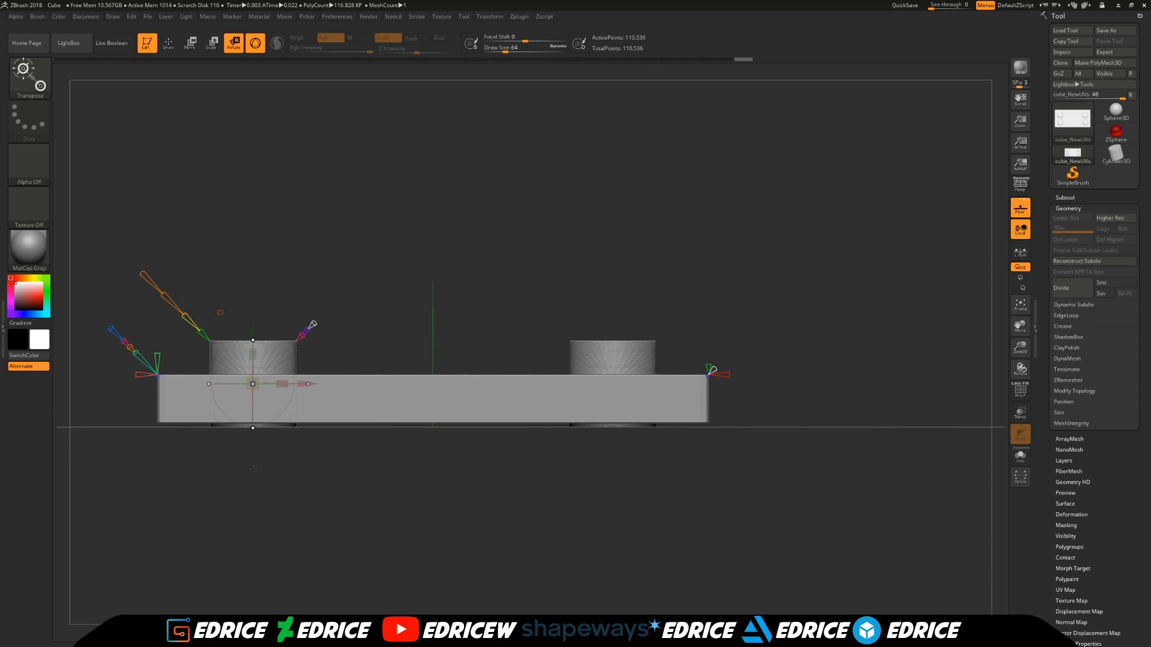
left_click_drag(252, 428, 253, 414)
mouse_move(253, 415)
right_mouse_down()
mouse_move(256, 363)
mouse_move(256, 410)
right_mouse_up()
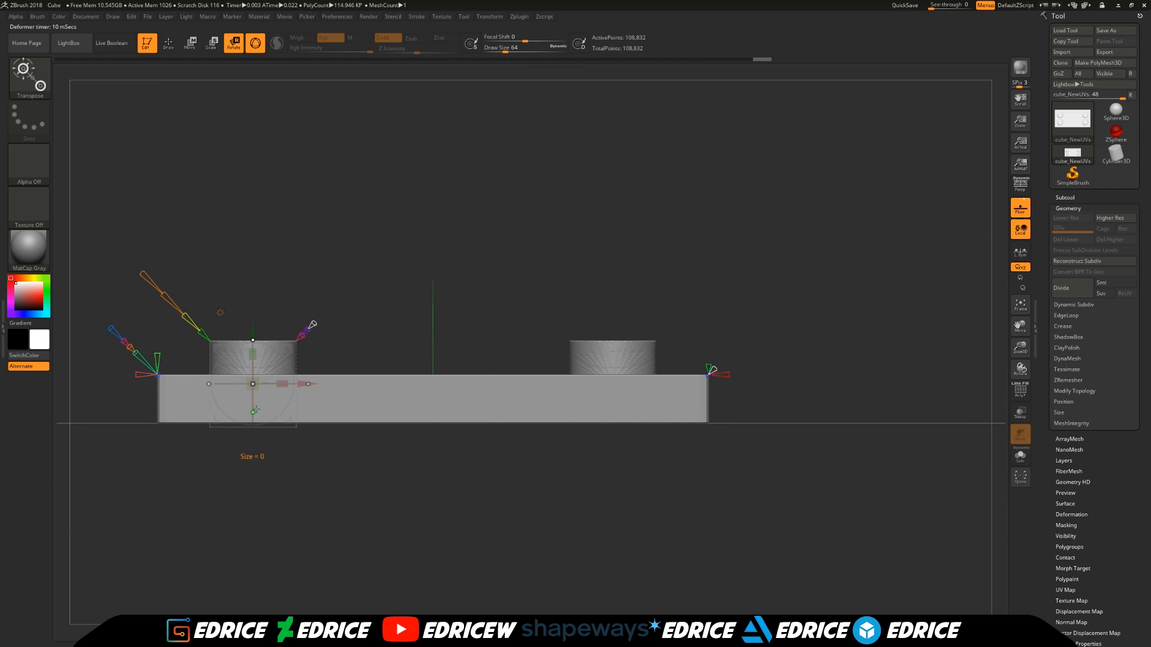
left_click_drag(254, 412, 253, 407)
Step: Raise the mesh resolution of the projected studs with the small red cone at the slab's corner
mouse_move(252, 407)
right_mouse_down()
mouse_move(309, 469)
mouse_move(324, 444)
mouse_move(308, 469)
right_mouse_up()
left_click_drag(137, 354, 130, 349)
right_click_drag(390, 282, 422, 341)
left_click_drag(375, 273, 405, 255)
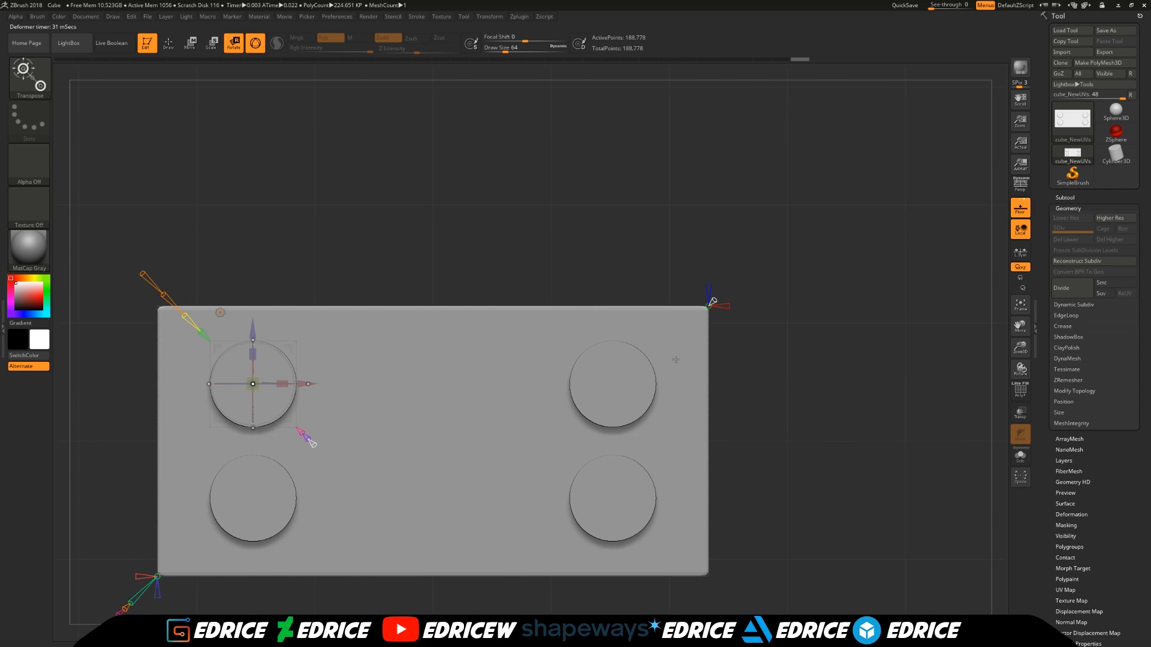
Step: Extend the white cone to the slab's corner and move a copy of the stud inward to form four studs per row
left_click_drag(314, 446, 724, 593)
left_click_drag(302, 384, 417, 392)
left_click_drag(797, 492, 806, 436)
left_click_drag(479, 239, 504, 309)
left_click_drag(840, 342, 879, 328, "ctrl")
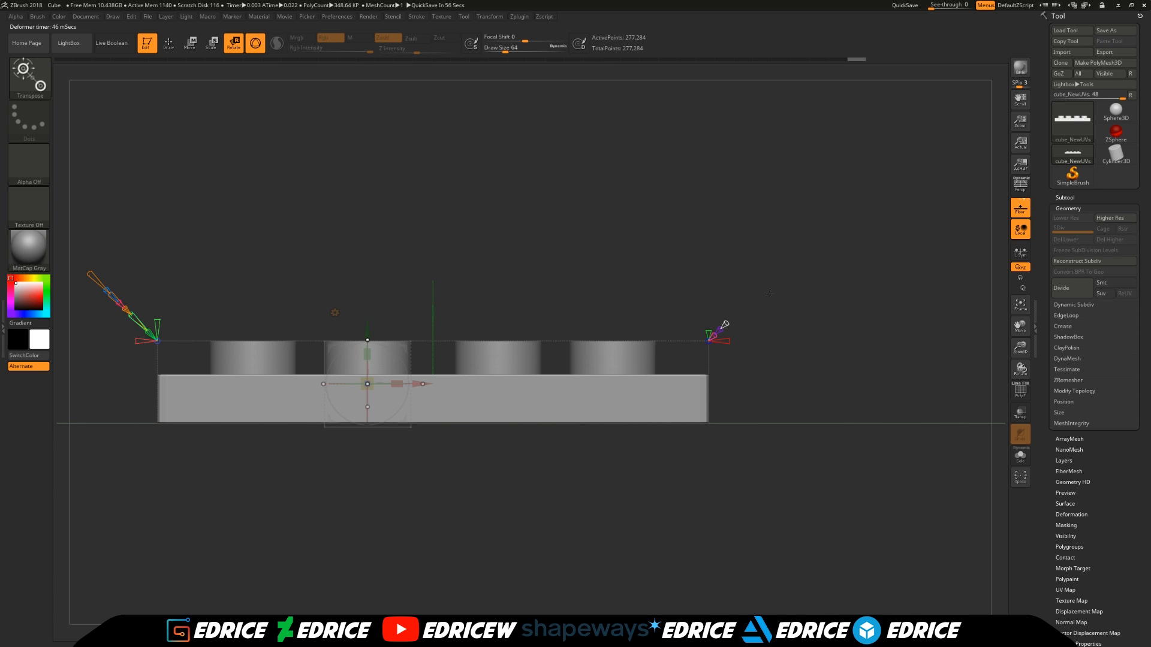
Step: Move another copy of the stud projection straight down to below the slab's underside
mouse_move(509, 272)
left_mouse_down()
mouse_move(510, 300)
mouse_move(507, 275)
left_mouse_up()
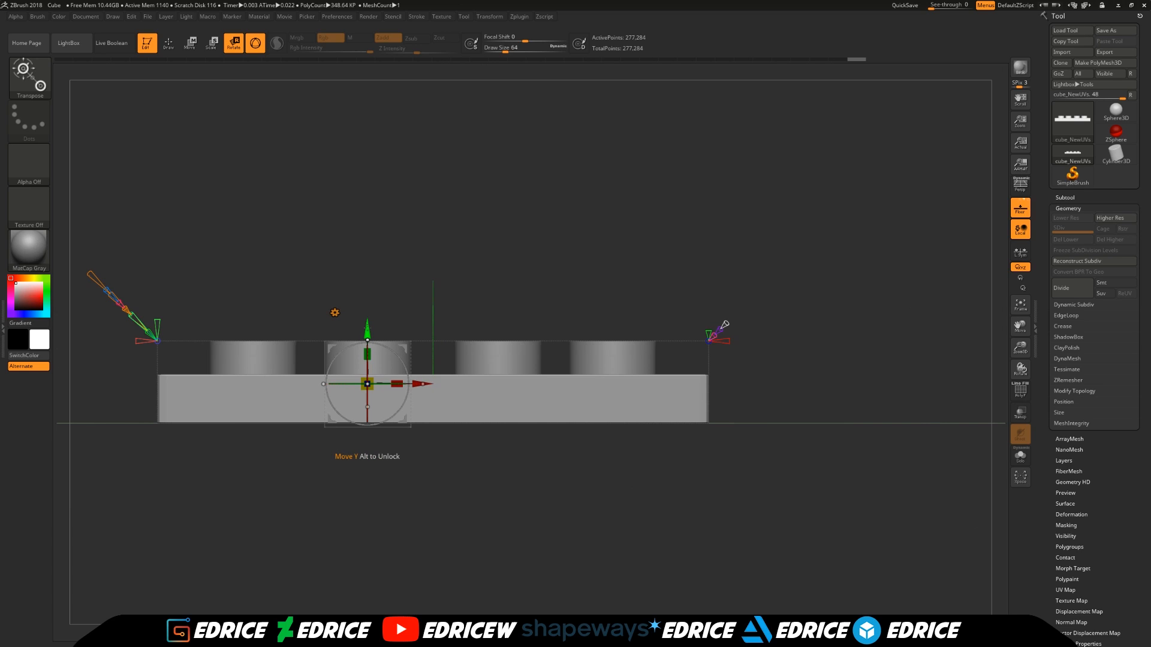
left_click_drag(367, 327, 365, 389, "ctrl")
left_click_drag(516, 548, 522, 523)
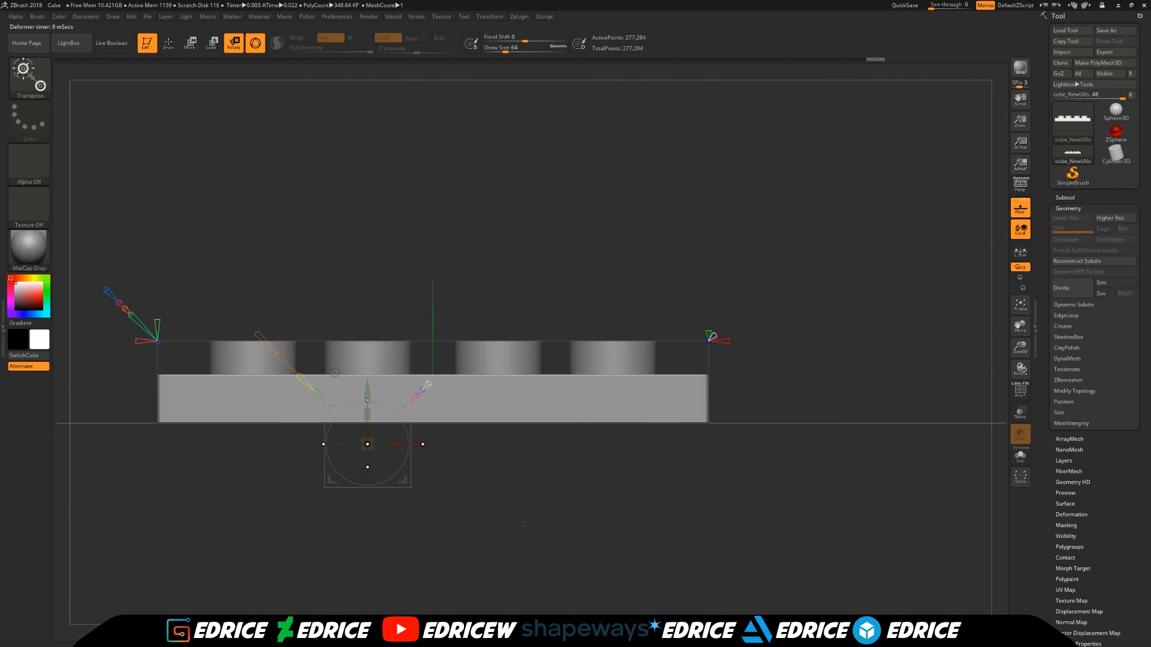
Step: Try to fit a copied stud cylinder into the slab's underside by raising it and extending its lower handle downward
left_click_drag(374, 390, 374, 354, "ctrl")
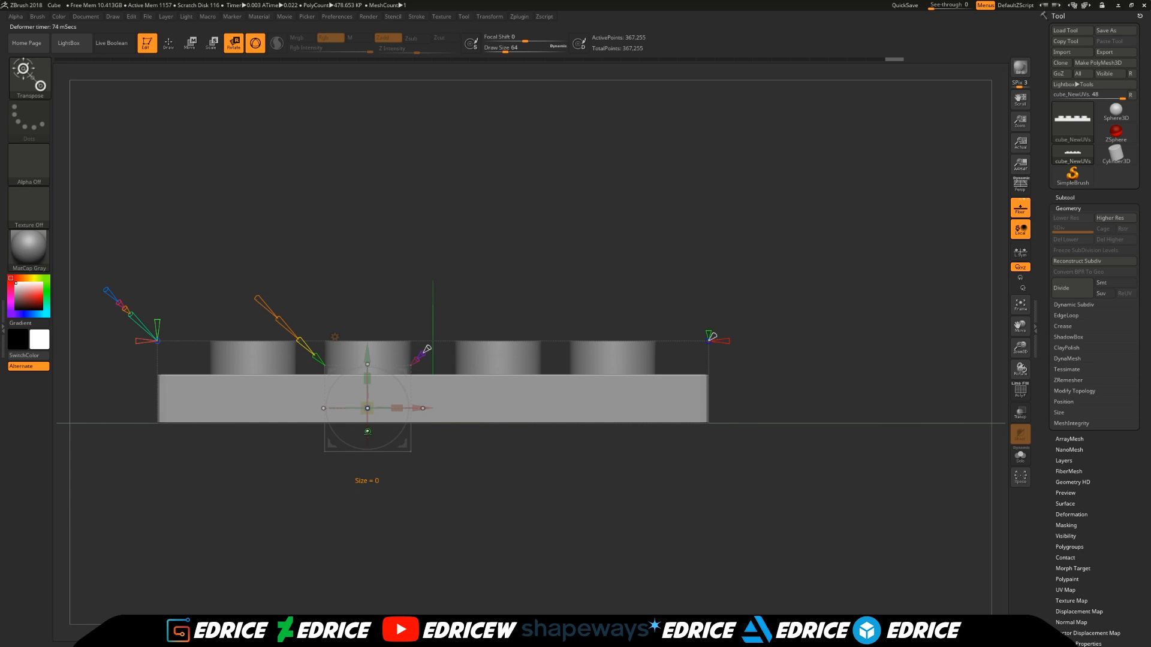
left_click_drag(371, 430, 370, 475)
left_click_drag(458, 493, 459, 466)
left_click_drag(408, 427, 427, 256)
left_click_drag(370, 354, 368, 386)
mouse_move(369, 383)
right_mouse_down("shift")
mouse_move(455, 366)
mouse_move(452, 418)
right_mouse_up("shift")
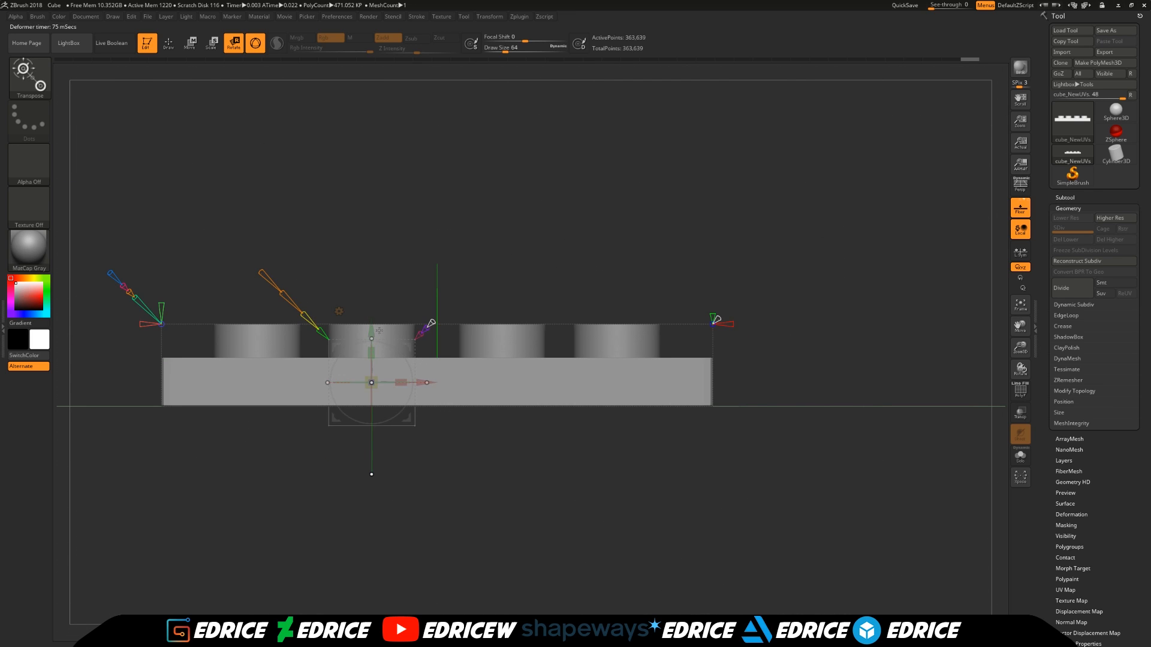
left_click_drag(375, 331, 375, 339)
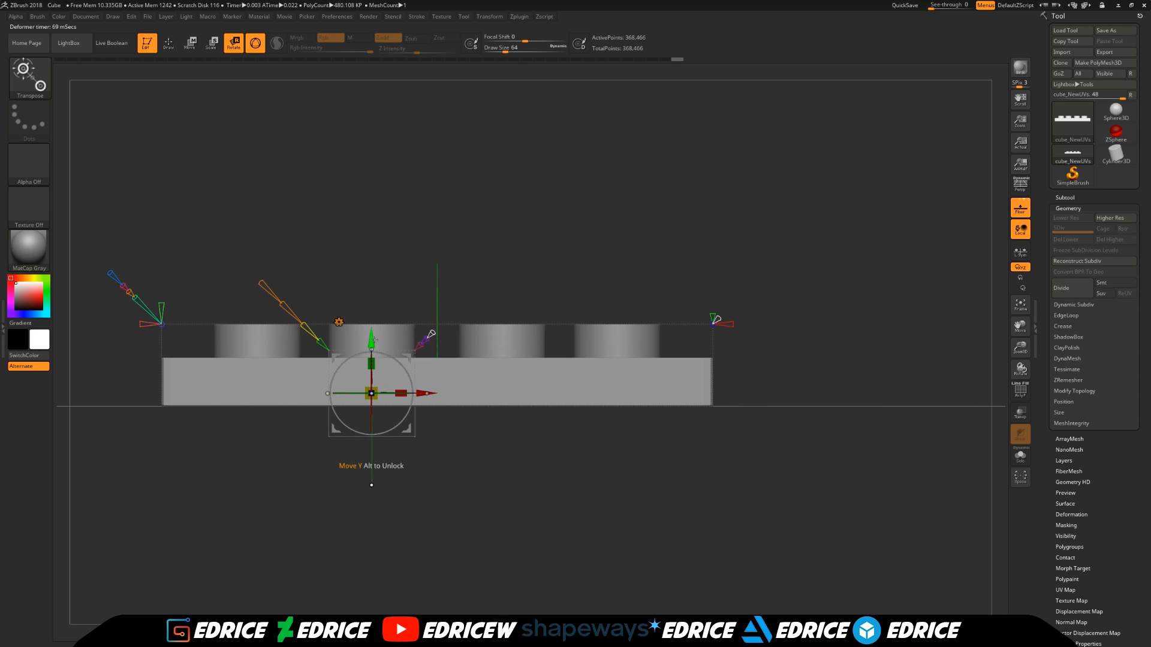
Step: Try to turn the four recesses inside the underside cavity into raised cylinders with the white cone
right_click_drag(468, 274, 441, 365)
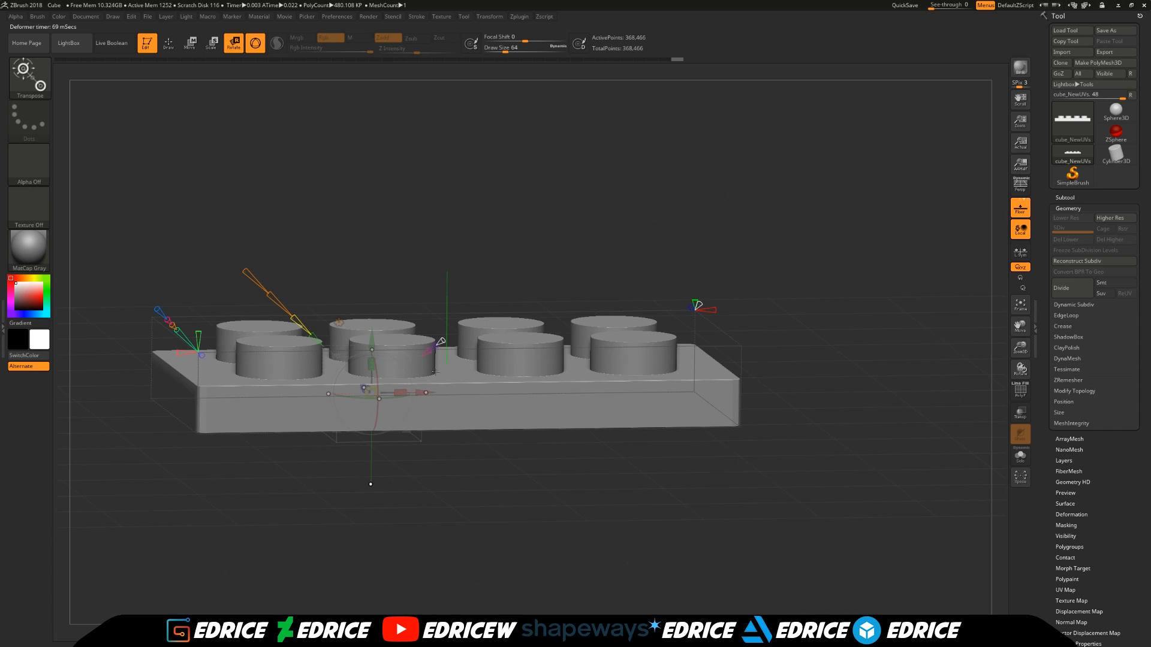
right_click_drag(483, 327, 517, 242)
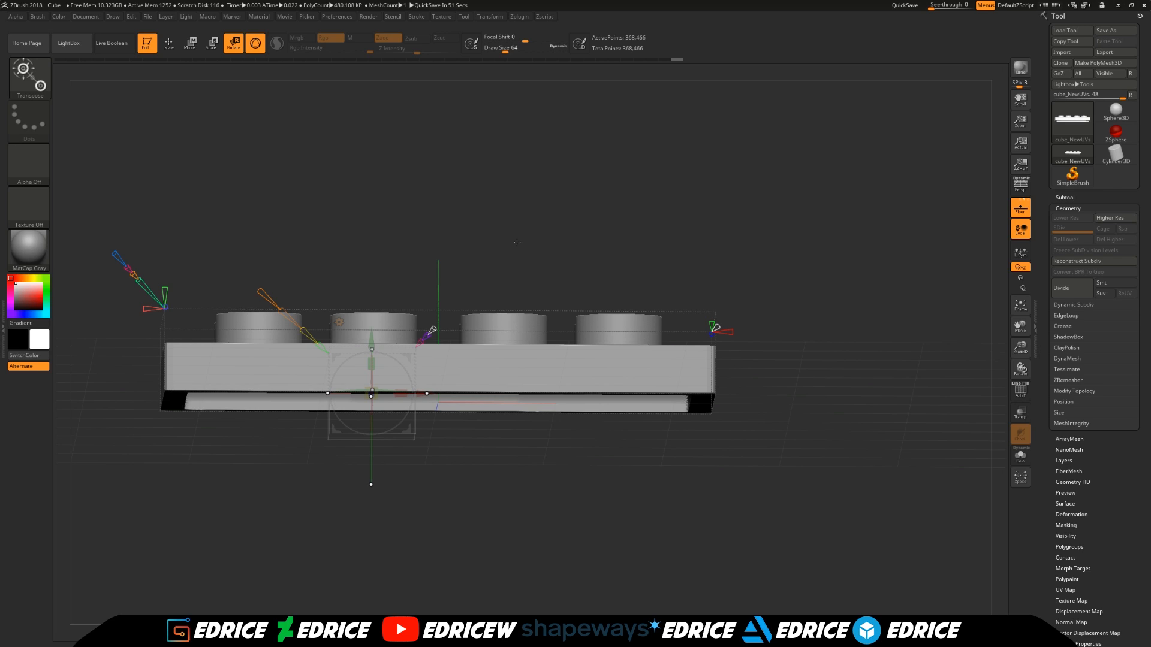
left_click_drag(497, 245, 526, 172)
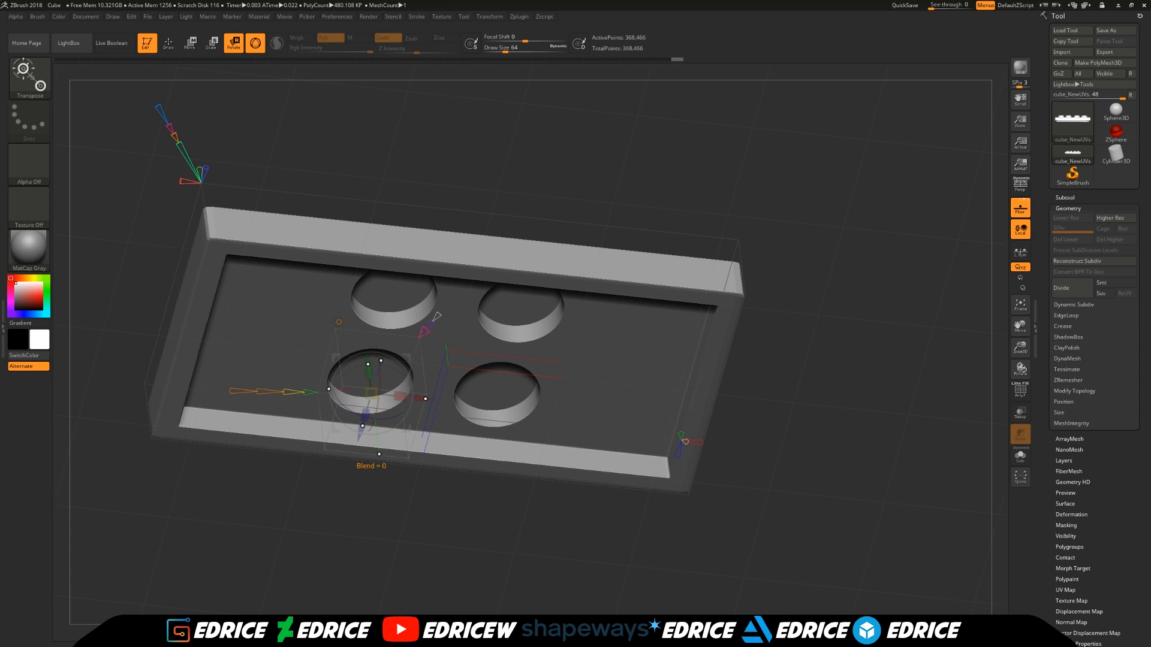
left_click_drag(436, 315, 439, 313)
mouse_move(535, 180)
left_mouse_down()
mouse_move(550, 278)
mouse_move(520, 191)
left_mouse_up()
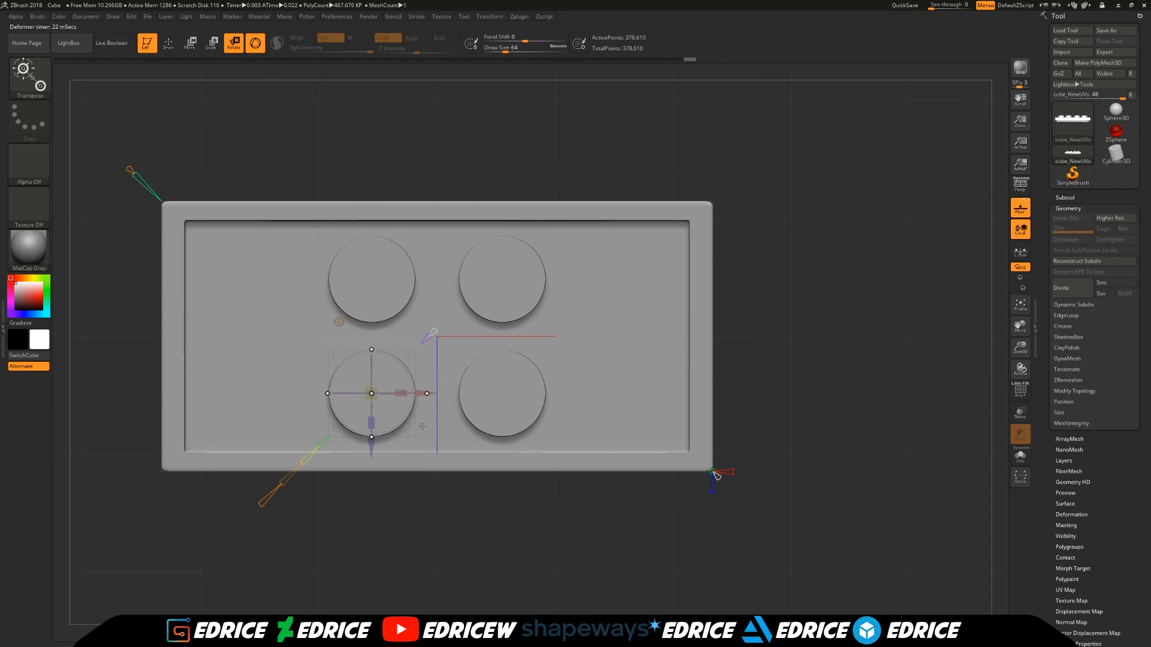
Step: Fully reset the Project Primitive deformer's current primitive and show the wireframe with polygroups in the front view
left_click(338, 321)
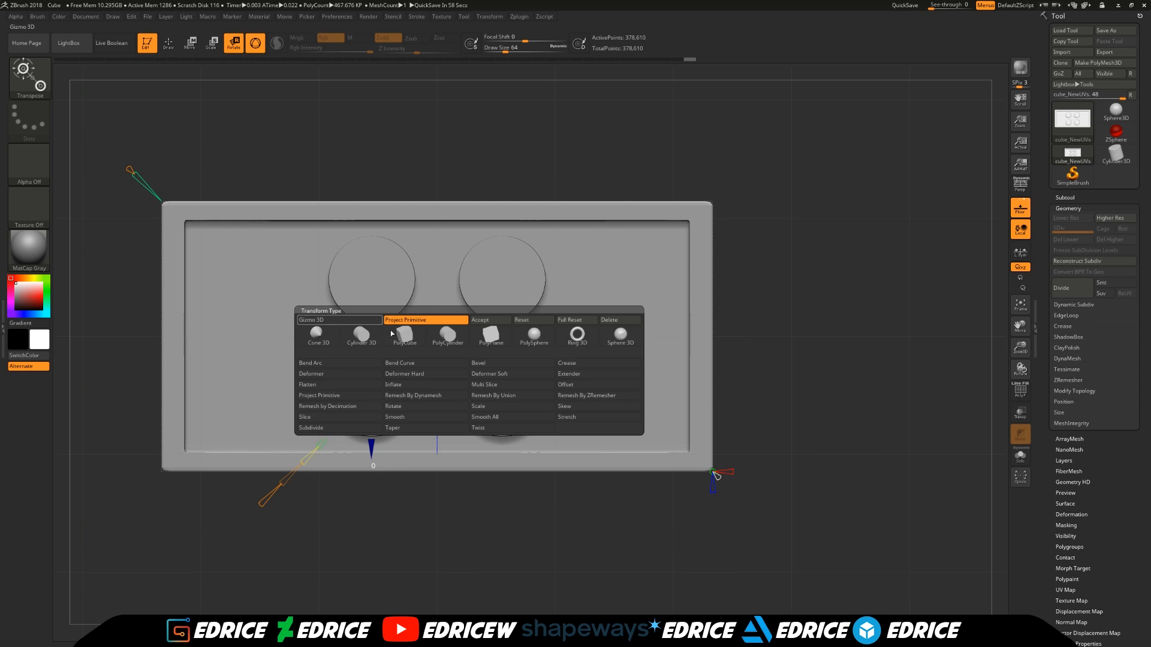
left_click(567, 326)
left_click_drag(785, 224, 673, 296)
key("shift+f")
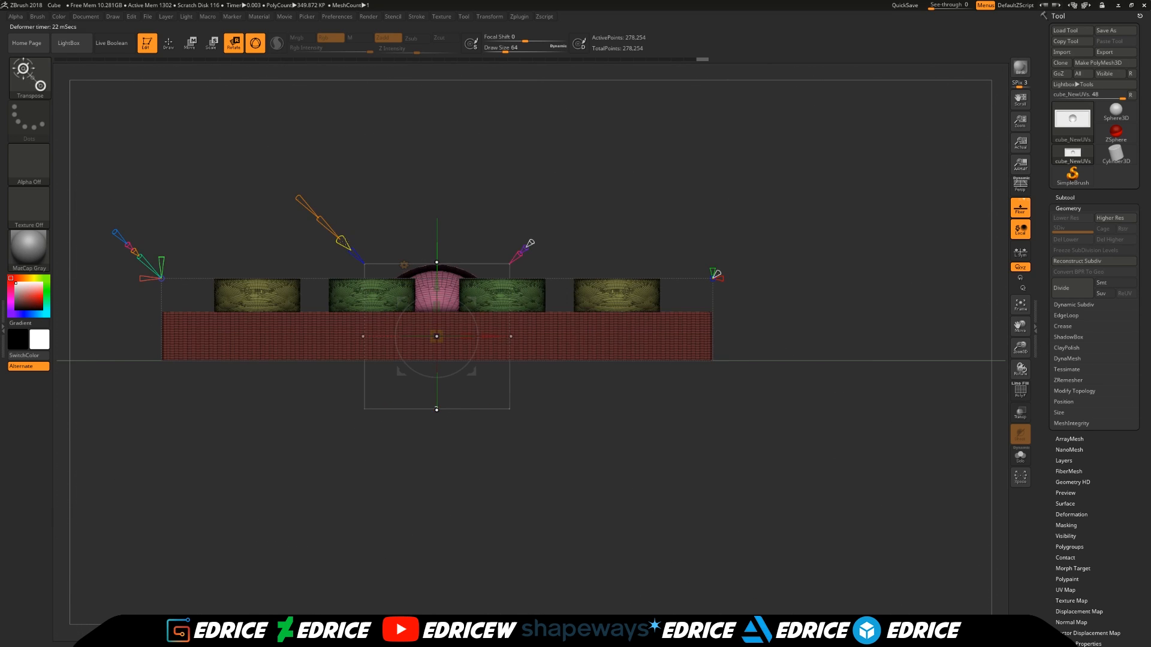
Step: Change the centred primitive's shape to an upright cylinder with its yellow cone and turn the wireframe display off
left_click_drag(342, 241, 336, 235)
key("shift+f")
left_click_drag(383, 180, 448, 235)
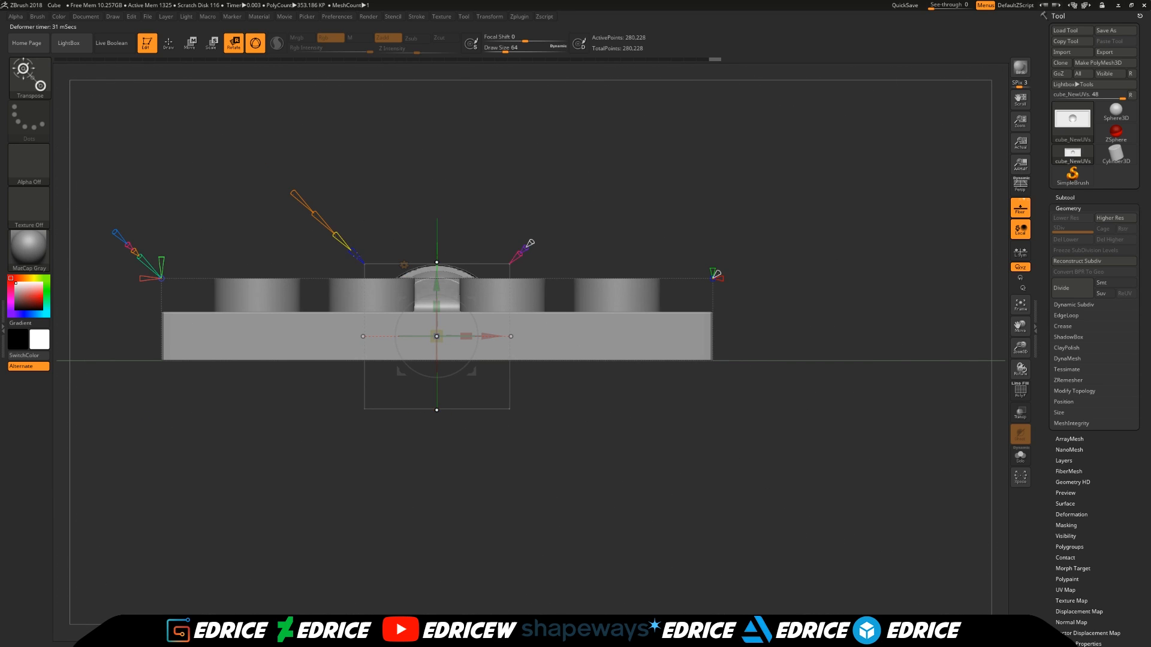
key("shift+f")
mouse_move(352, 242)
left_mouse_down()
mouse_move(362, 260)
mouse_move(354, 247)
left_mouse_up()
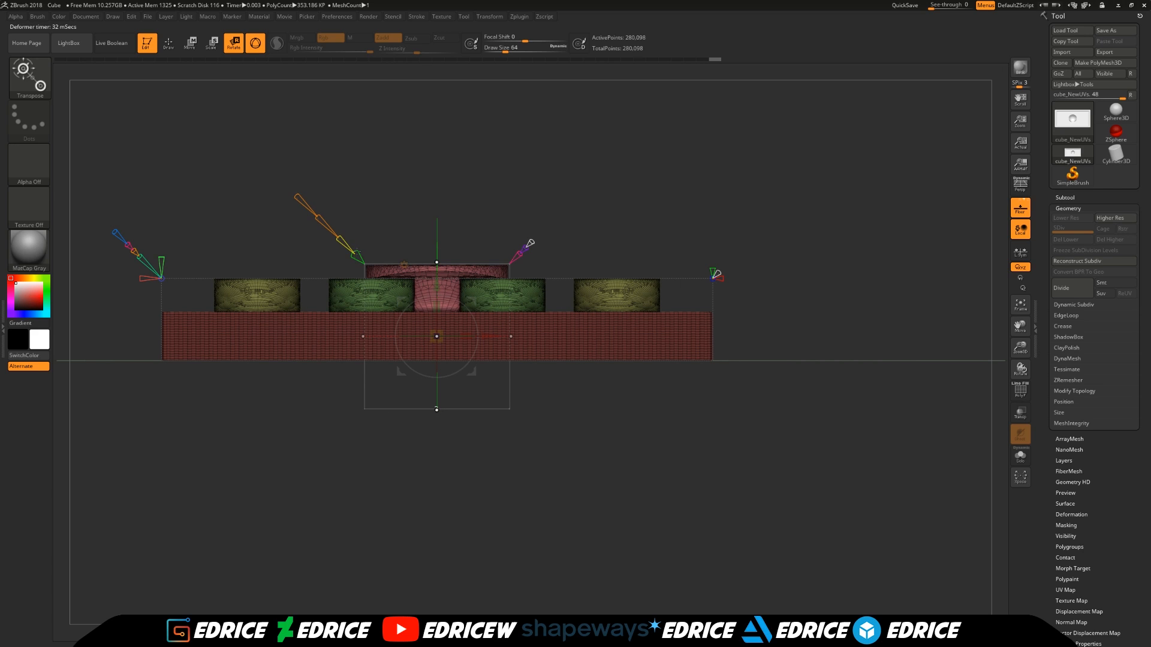
key("shift+f")
left_click_drag(506, 197, 536, 266)
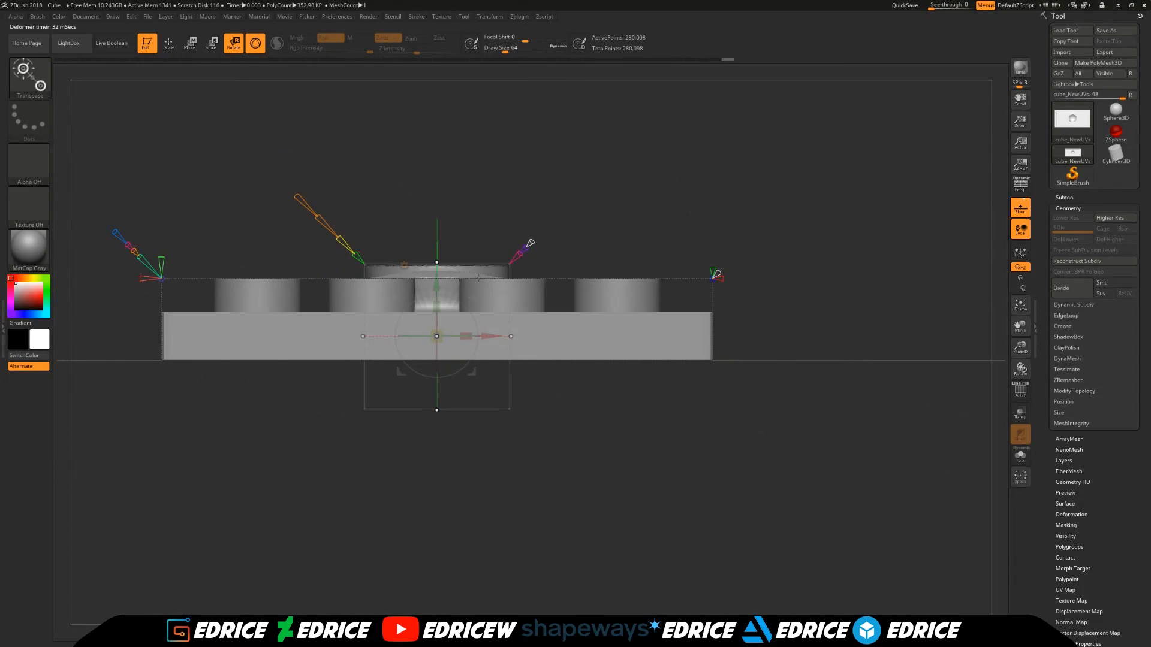
Step: Move the large centred cylinder straight down below the studs and project it as a solid extending beneath the slab
left_click_drag(436, 287, 440, 347)
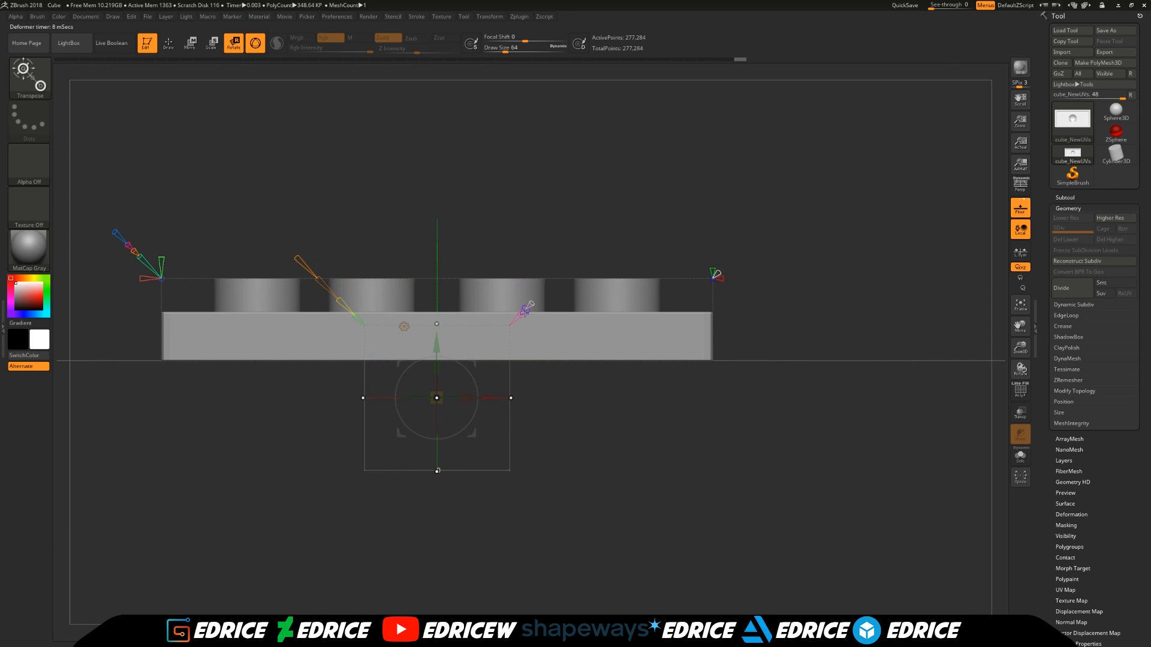
left_click_drag(525, 313, 534, 306)
left_click_drag(546, 433, 634, 321)
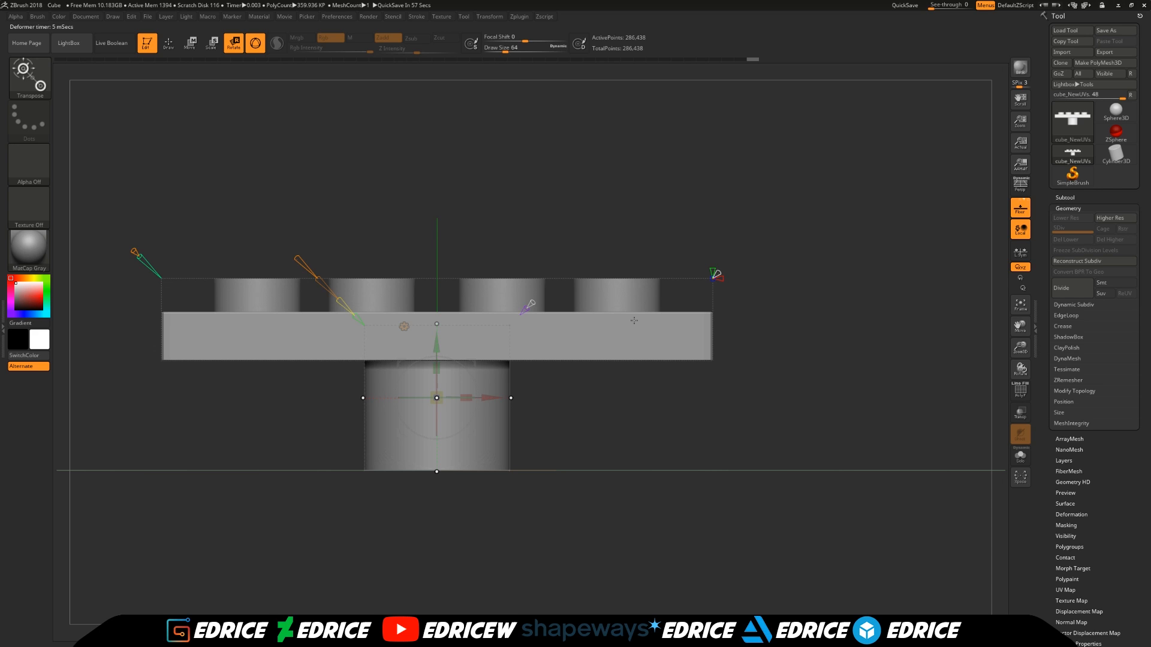
Step: Examine the brick's studs and polygroups from above with the wireframe shown
left_click_drag(627, 335, 635, 204)
key("x")
left_click_drag(725, 301, 690, 414)
key("x")
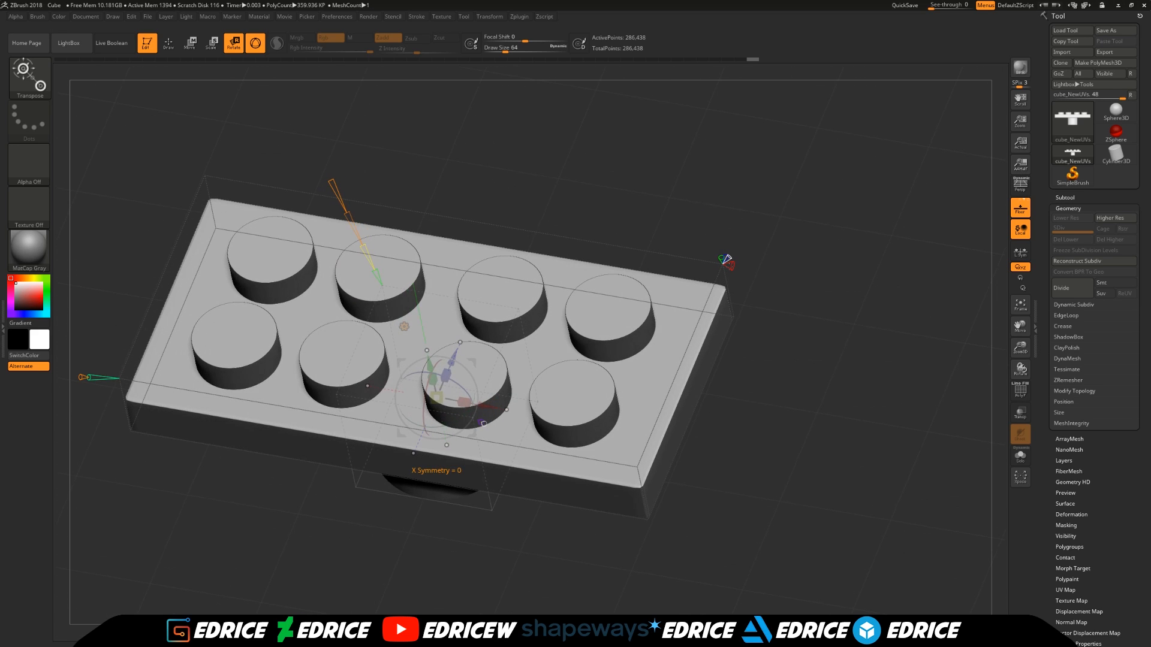
key("shift+f")
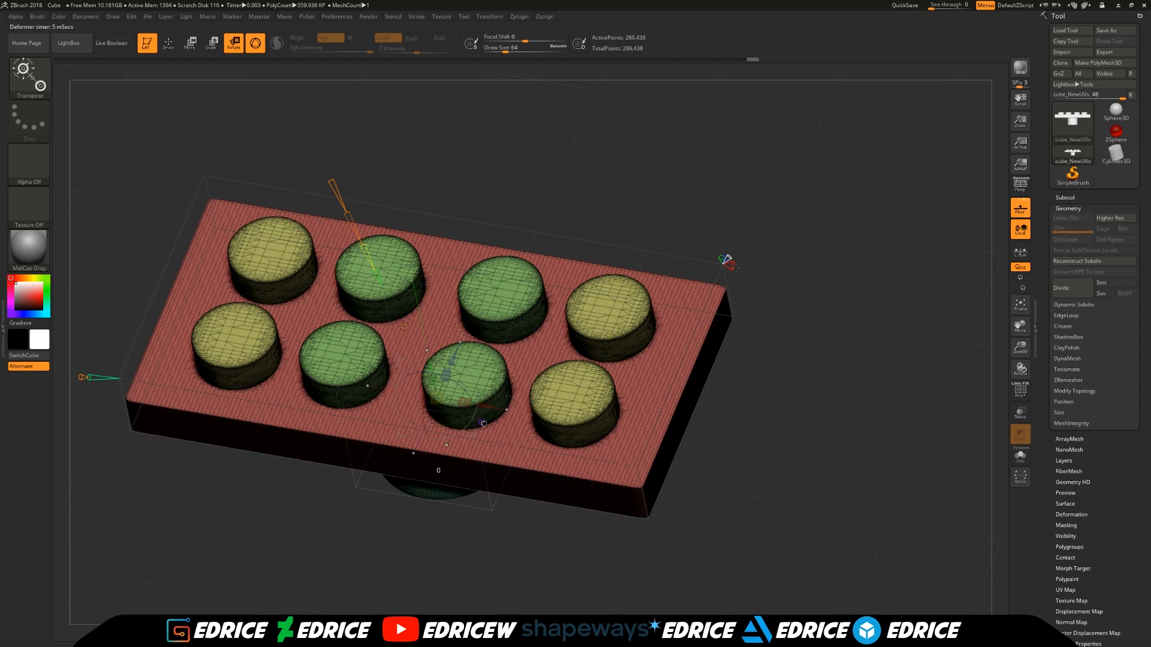
key("shift+f")
left_click_drag(741, 268, 731, 174)
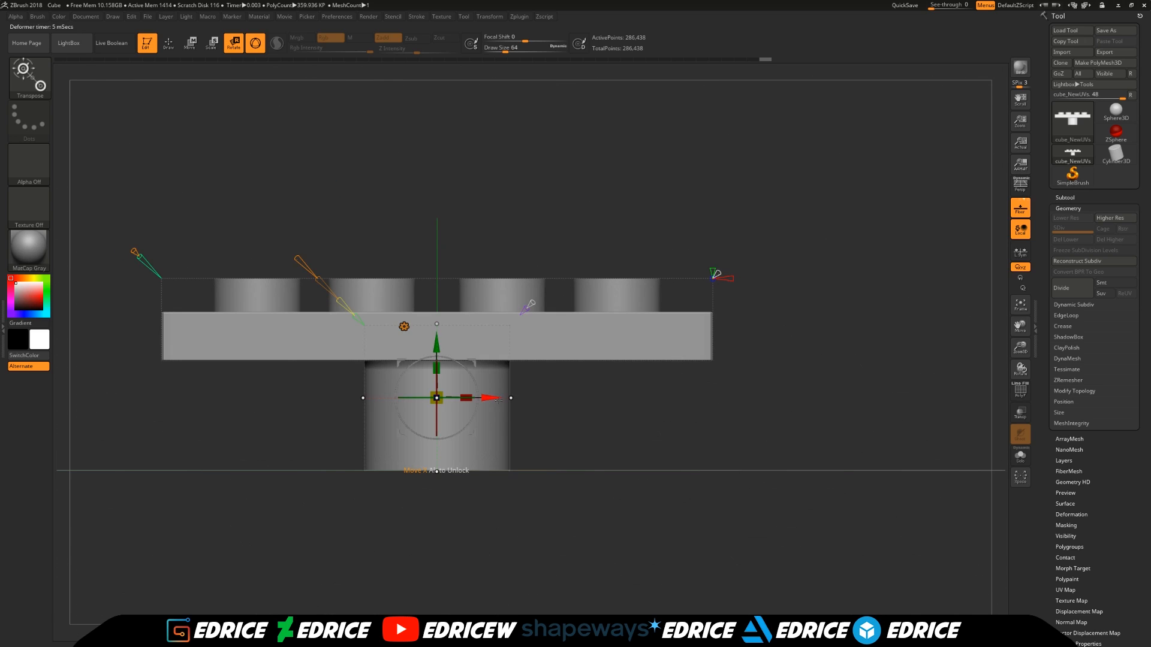
Step: Move the underside cylinder along X to the middle of one group of four studs, mirrored, and scale it down to fit between them
left_click_drag(492, 396, 299, 420)
left_click_drag(444, 246, 453, 320)
left_click_drag(318, 346, 318, 232)
left_click_drag(393, 207, 365, 286, "shift")
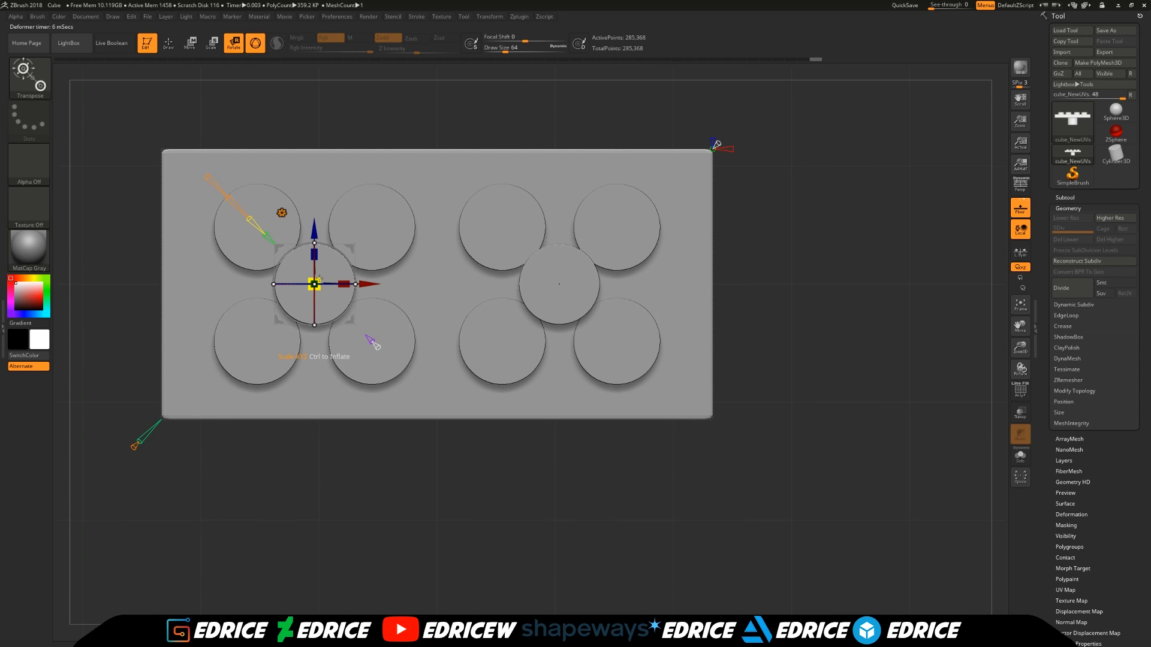
left_click_drag(318, 280, 323, 282)
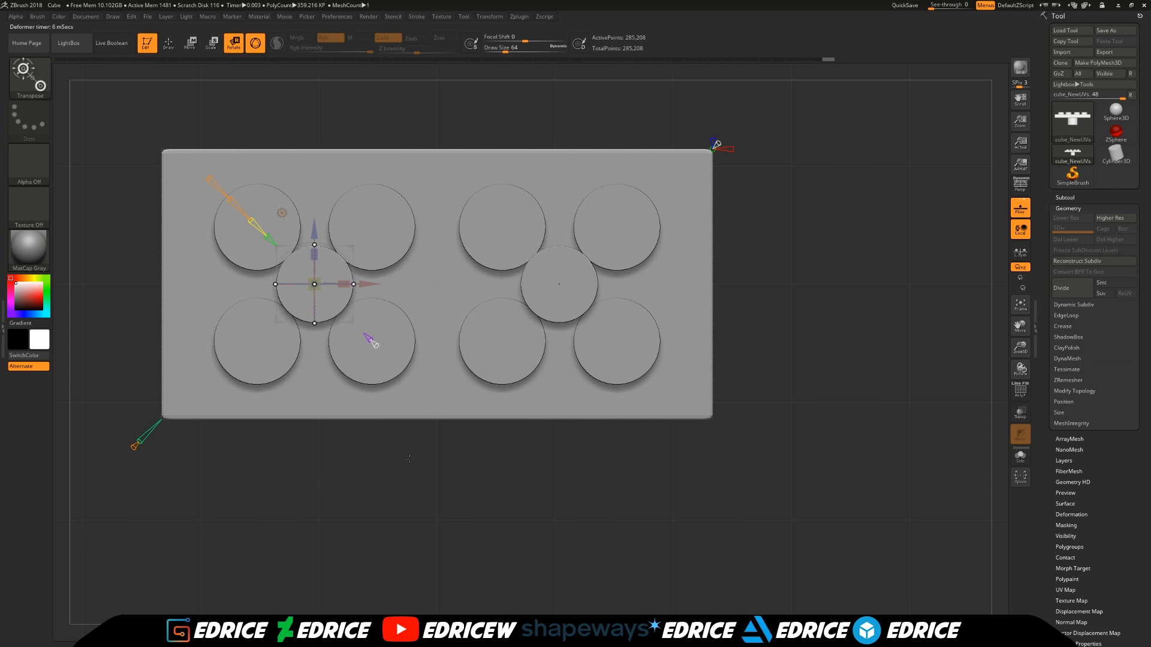
Step: Pull up the lower handle of the mirrored underside cylinders so they no longer stick out below the slab
left_click_drag(417, 471, 324, 310)
mouse_move(372, 449)
left_mouse_down()
mouse_move(392, 414)
mouse_move(380, 432)
left_mouse_up()
left_click_drag(314, 313, 314, 307)
left_click_drag(314, 400, 314, 381)
left_click_drag(314, 310, 314, 307)
left_click_drag(354, 467, 386, 347)
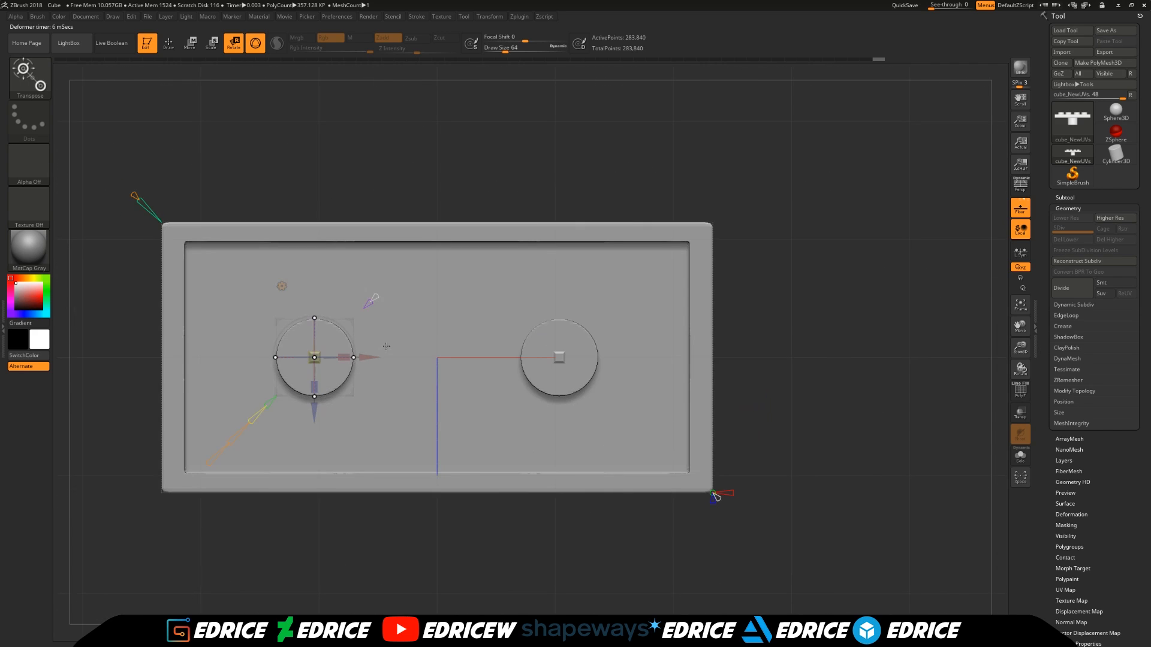
Step: Raise the mesh resolution of the two underside cylinders with the small orange cone at the slab's corner
left_click_drag(507, 173, 494, 320)
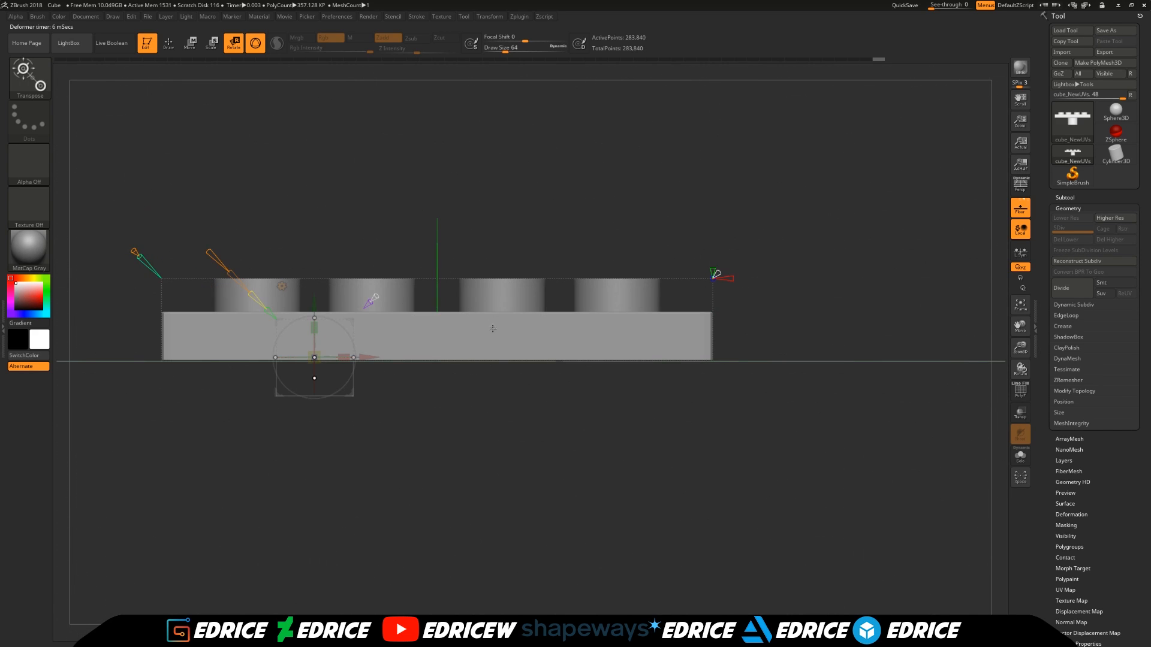
left_click_drag(436, 441, 414, 373)
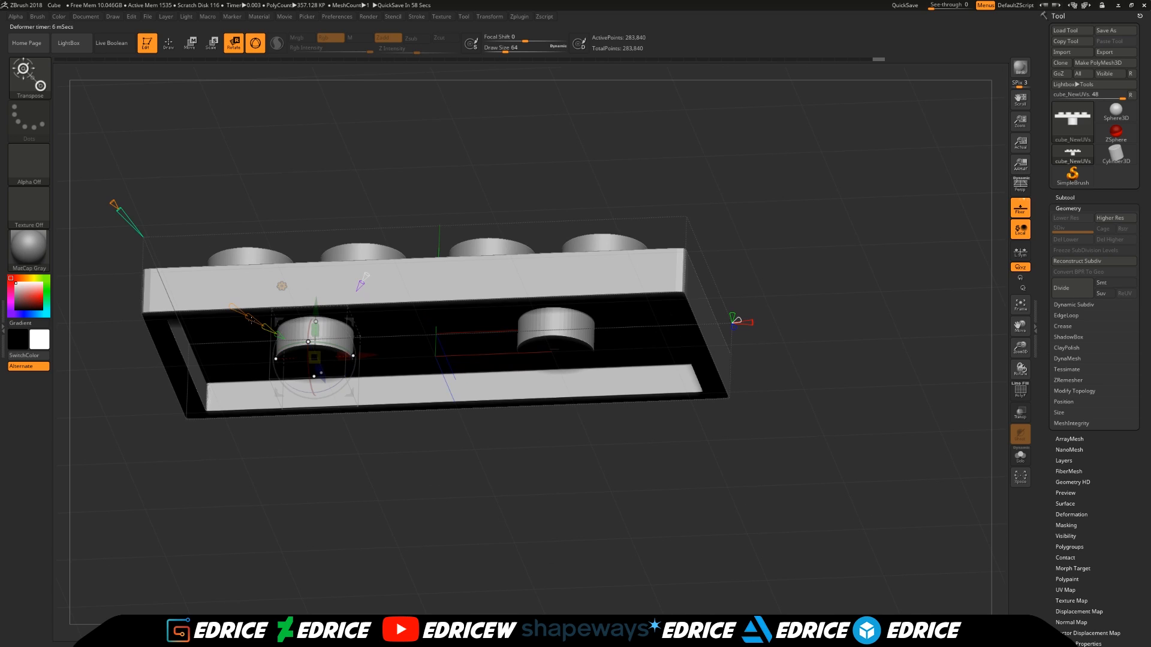
left_click_drag(122, 212, 118, 206)
left_click_drag(424, 151, 453, 249)
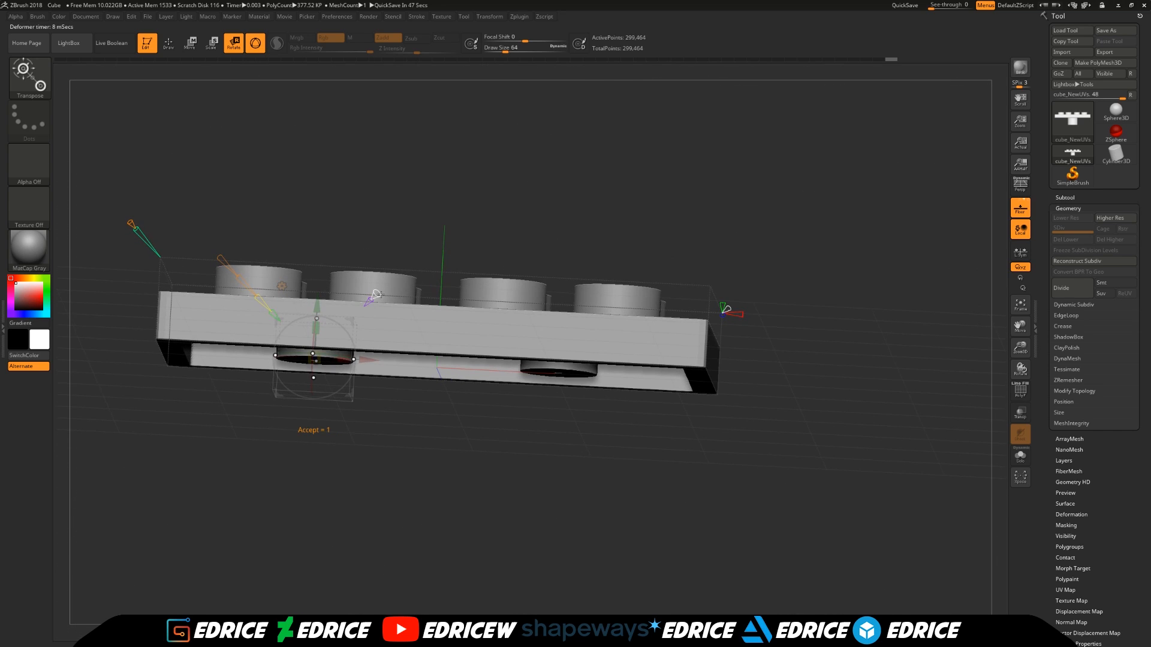
Step: Accept the mirrored cylinders with the white cone and move a copy along X to the slab's centre as a third underside cylinder
left_click_drag(377, 294, 502, 125, "shift")
left_click_drag(383, 358, 490, 364, "ctrl")
left_click_drag(564, 159, 554, 378)
left_click(498, 297)
left_click_drag(570, 231, 554, 392)
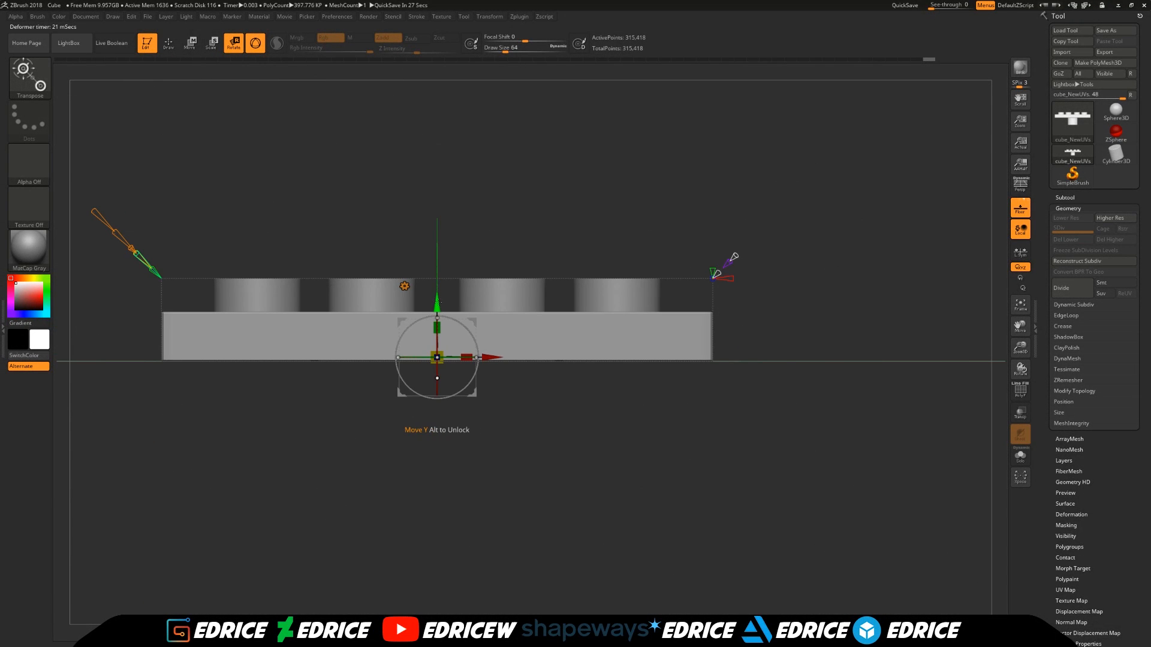
Step: Lower a narrower copy of the primitive into the centre underside cylinder and cut a round hole to make it a hollow tube
left_click_drag(440, 302, 440, 342)
left_click_drag(510, 420, 444, 403)
left_click_drag(530, 252, 480, 350)
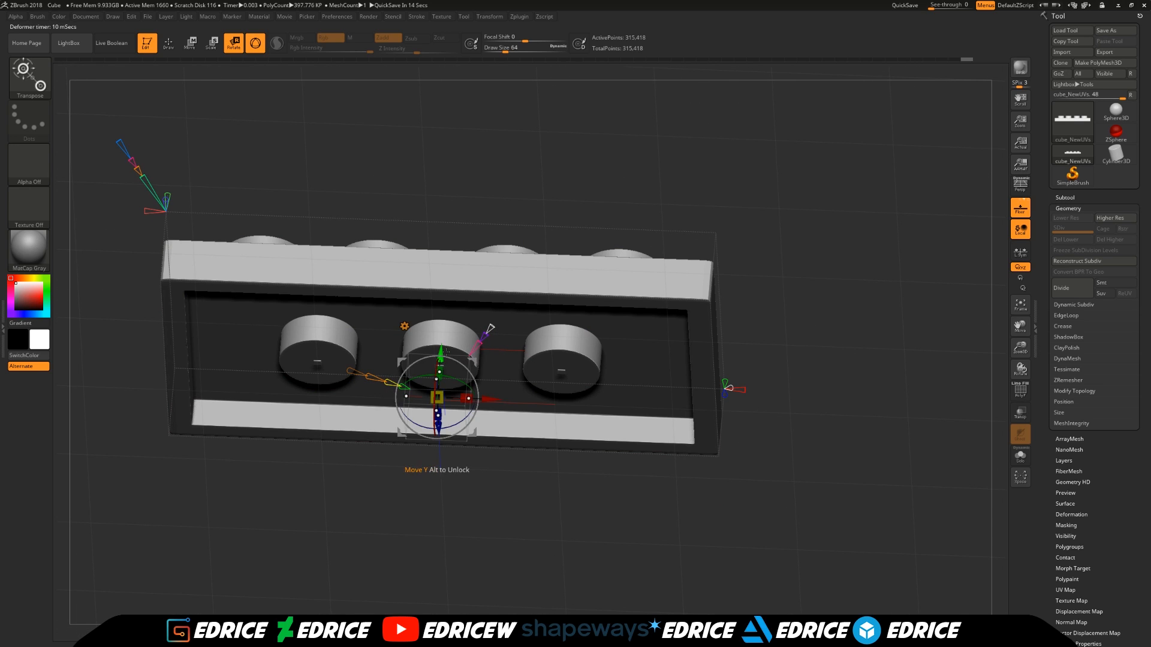
left_click_drag(441, 365, 453, 332)
right_click_drag(461, 326, 526, 123)
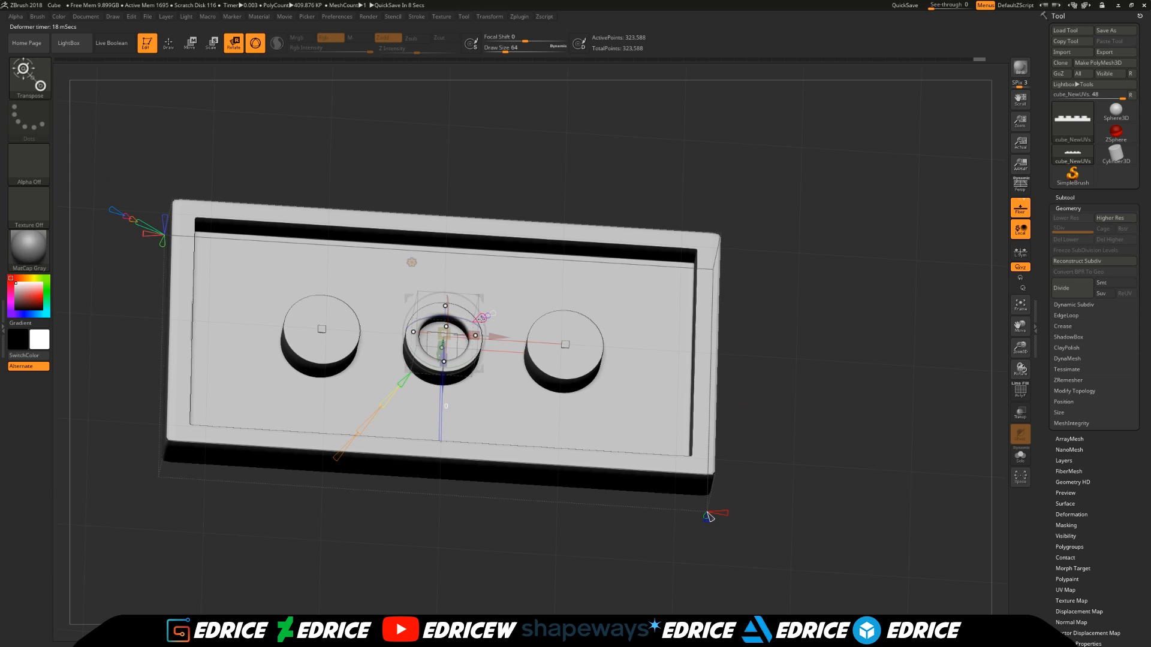
Step: Check the hollowed centre tube in the underside view and accept it by extending the white cone to the slab's corner
key("shift+f")
key("shift+f")
right_click_drag(497, 321, 502, 354, "shift")
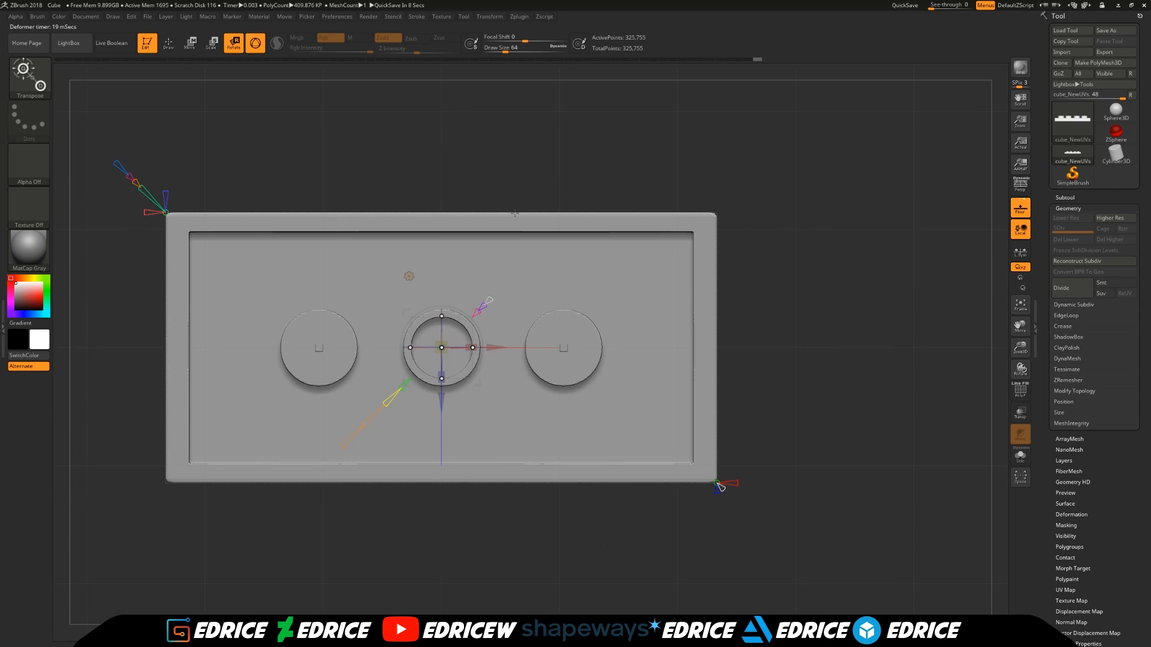
right_click_drag(519, 489, 554, 495)
key("shift+f")
key("shift+f")
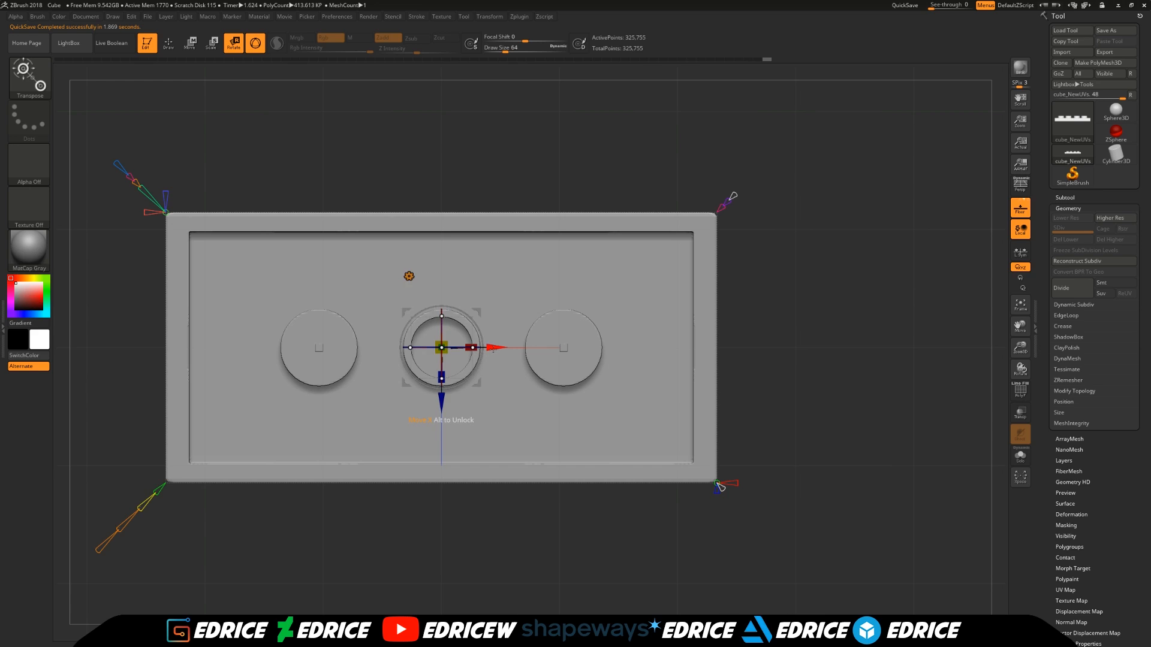
Step: Move a copy of the hole along X to hollow both outer cylinders, accept it and return to Draw mode
left_click_drag(493, 350, 370, 354)
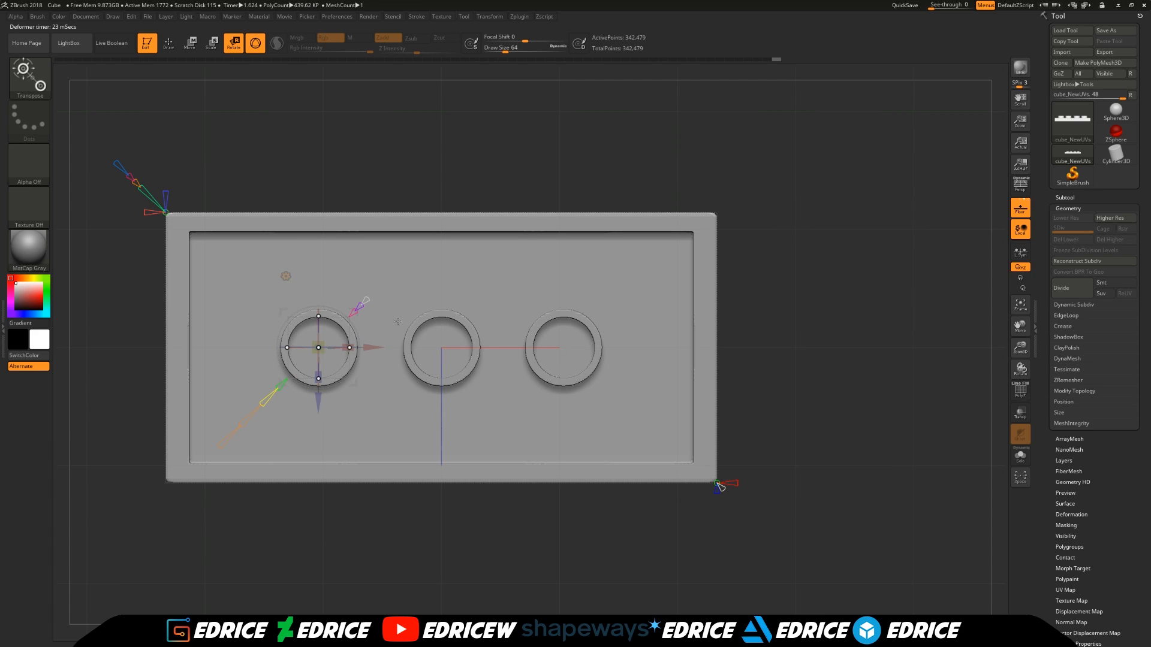
left_click_drag(761, 288, 685, 390, "ctrl")
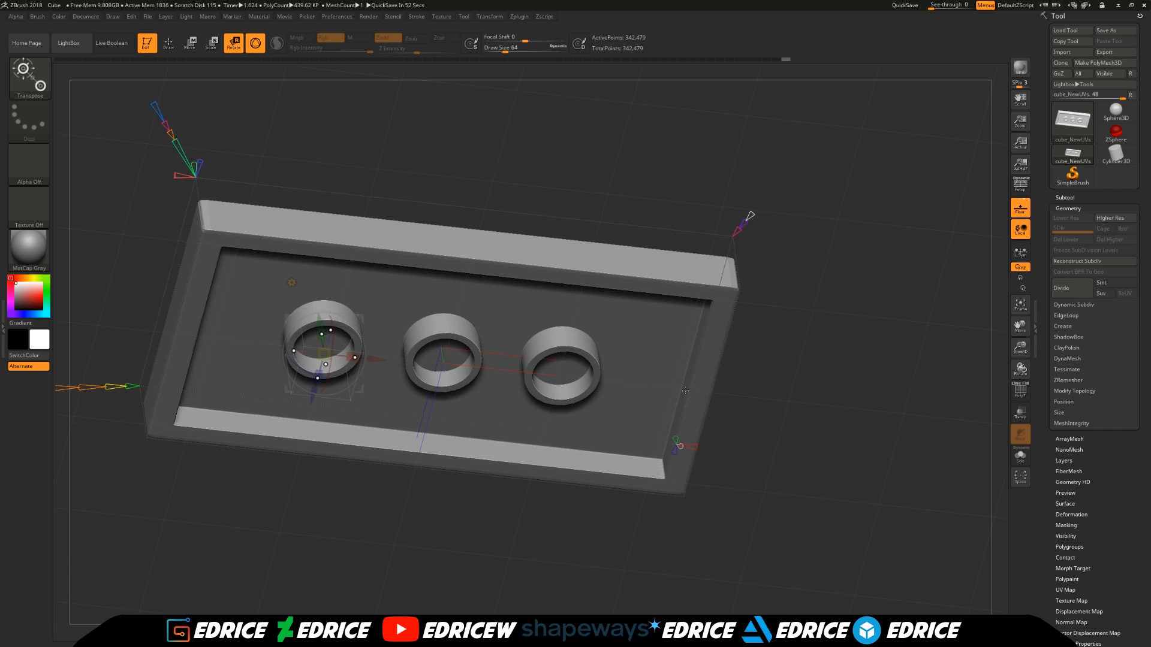
key("q")
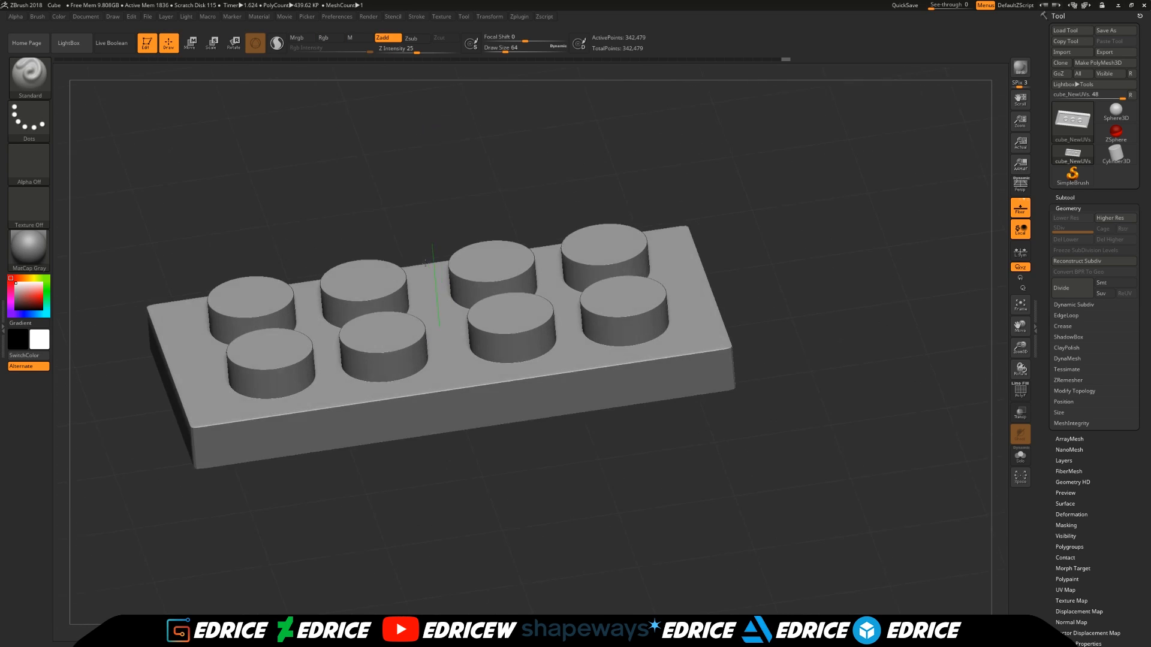